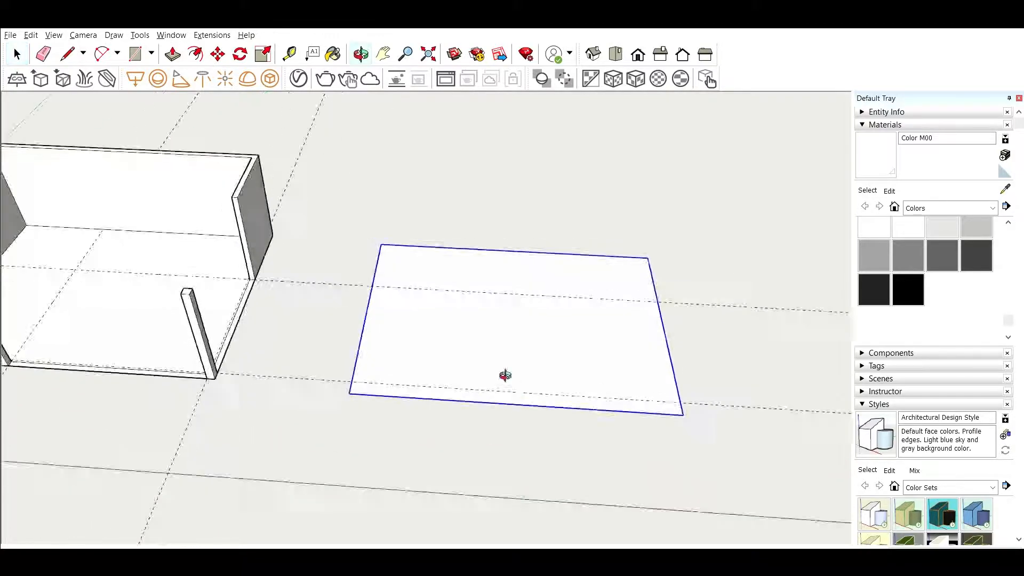
Open the separate floor rectangle beside the walls for editing and extrude it into a thin slab.
key(space)
double_click(474, 315)
double_click(474, 316)
click(559, 334)
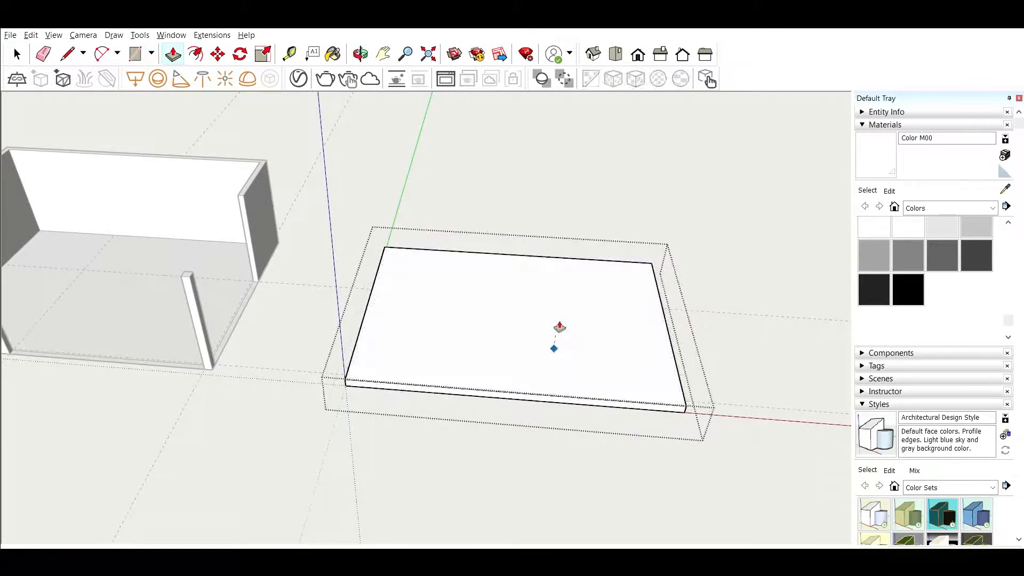
scroll(557, 328, down, 4)
Try to move the ungrouped walls onto the separate floor slab, aligning them at the slab's front corner.
key(space)
click(190, 187)
middle_drag(190, 187, 250, 191)
drag(144, 180, 383, 363)
middle_drag(383, 341, 287, 330)
click(218, 54)
scroll(349, 318, up, 3)
click(323, 267)
scroll(326, 274, down, 3)
click(622, 345)
scroll(634, 346, up, 7)
click(557, 324)
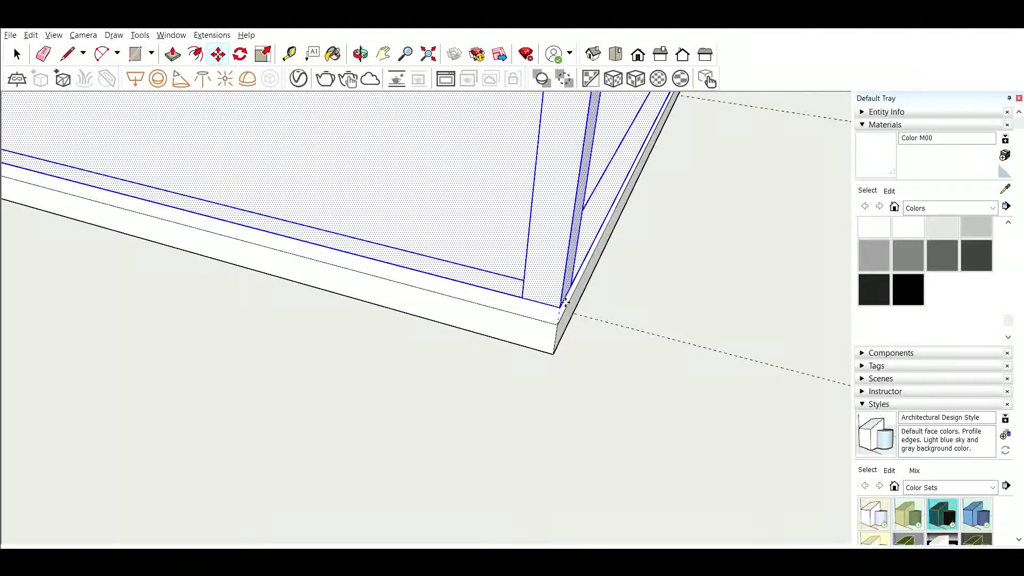
Undo the move of the ungrouped walls onto the slab.
scroll(565, 303, down, 6)
middle_drag(512, 320, 560, 304)
key(space)
click(105, 253)
middle_drag(256, 256, 267, 202)
middle_drag(533, 203, 483, 251)
scroll(483, 250, up, 3)
scroll(482, 251, down, 2)
middle_drag(107, 113, 268, 162)
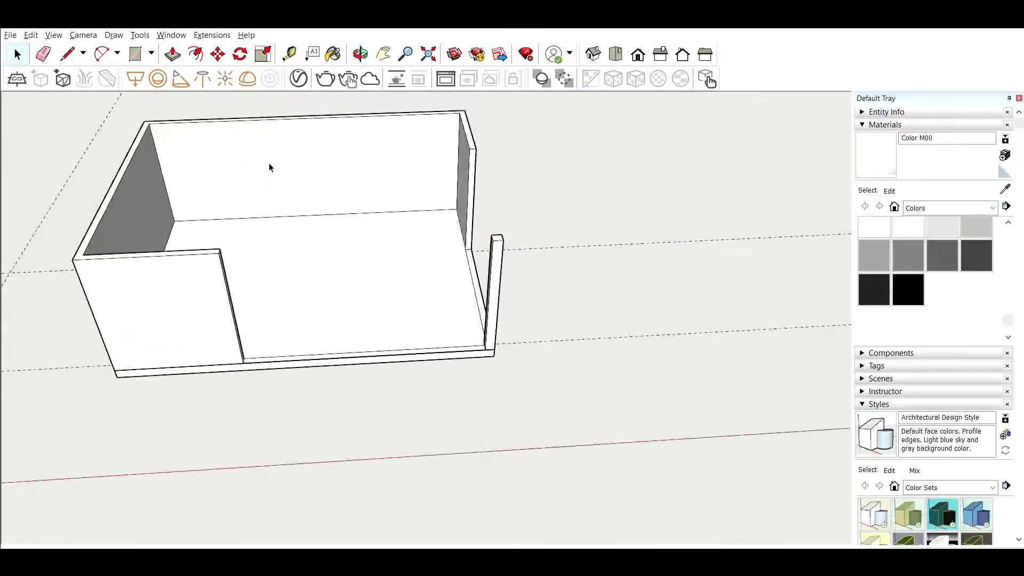
scroll(375, 208, down, 4)
key(ctrl+z)
Group the walls and move the group onto the floor slab, matching their front corners.
shift+middle_drag(476, 227, 538, 230)
drag(106, 140, 303, 291)
key(ctrl+g)
key(m)
scroll(313, 306, up, 3)
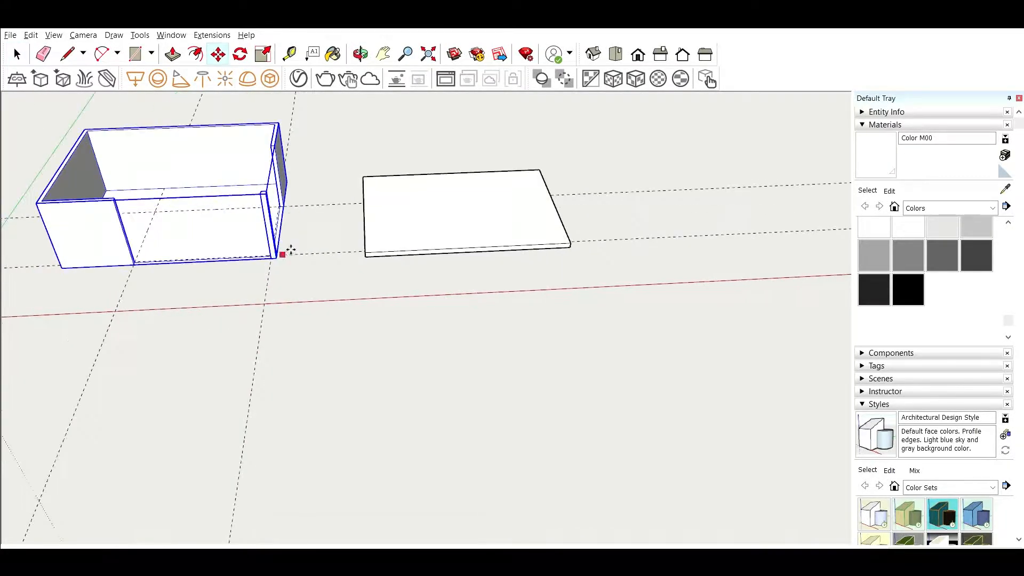
click(278, 255)
click(570, 243)
Draw a narrow upright rectangular face in the front opening, next to the solid wall and as tall as it.
mouse_move(597, 239)
middle_down()
mouse_move(523, 266)
mouse_move(603, 151)
mouse_move(610, 277)
mouse_move(271, 135)
mouse_move(226, 144)
mouse_move(274, 110)
mouse_move(336, 102)
middle_up()
click(549, 309)
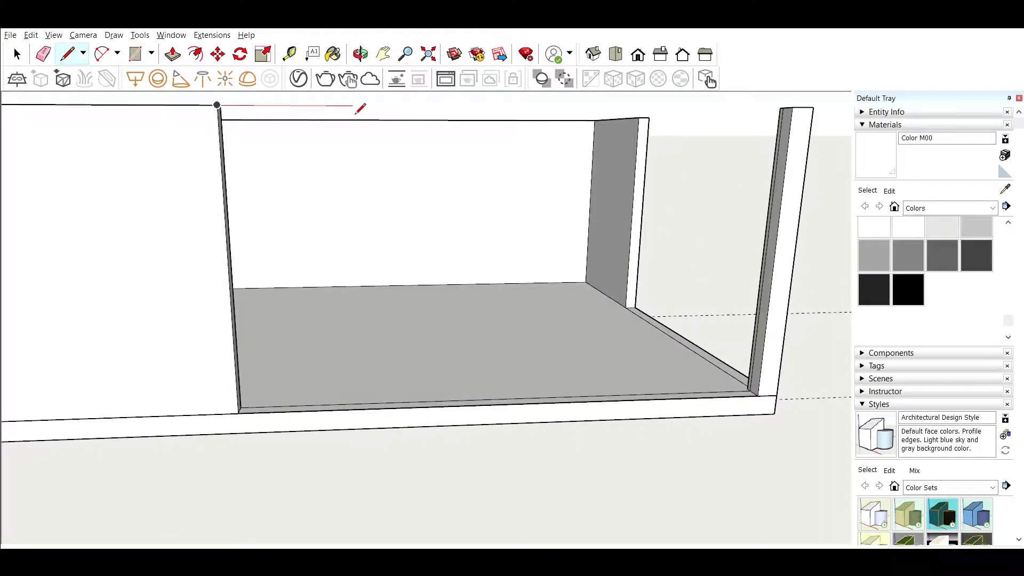
click(242, 413)
scroll(243, 412, down, 2)
click(230, 185)
middle_drag(309, 189, 288, 256)
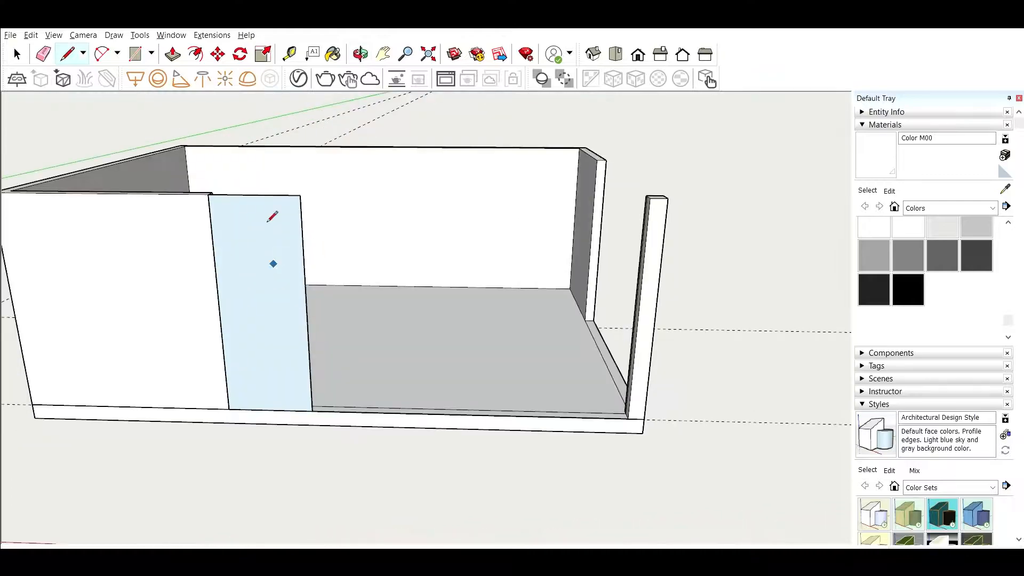
Offset the outline of the narrow front panel inward to form a thin frame border.
click(195, 54)
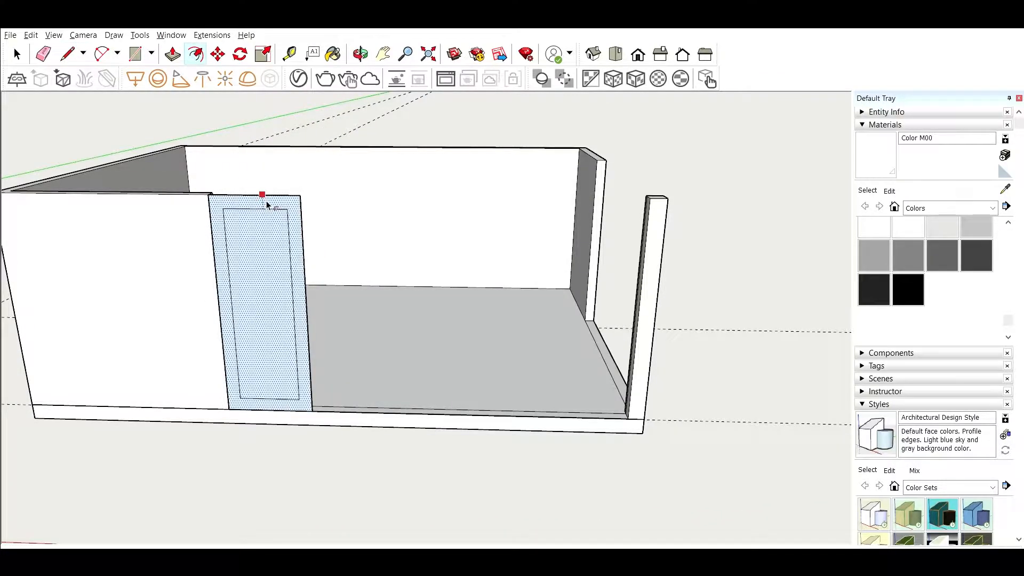
click(264, 201)
scroll(263, 202, up, 3)
middle_drag(258, 203, 354, 148)
scroll(422, 140, up, 1)
Paint the border of the front panel black with Color M09.
key(b)
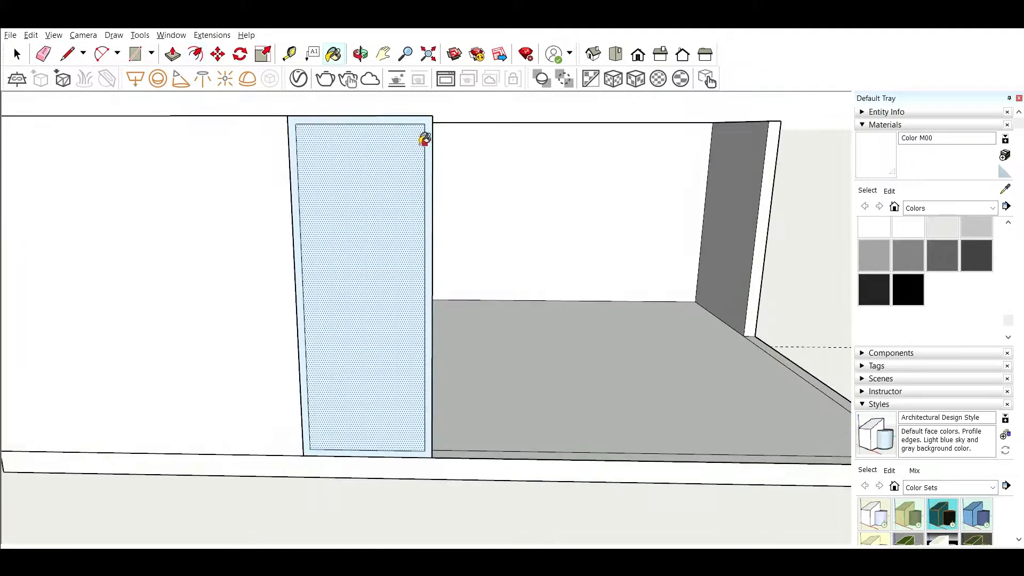
scroll(423, 140, up, 1)
click(908, 289)
mouse_move(435, 240)
middle_down()
mouse_move(420, 354)
mouse_move(320, 224)
middle_up()
click(316, 210)
Extrude the black border to give the frame thickness, and recess the inner pane from the room side.
click(172, 54)
scroll(272, 173, up, 3)
click(374, 256)
click(393, 260)
middle_drag(393, 259, 701, 270)
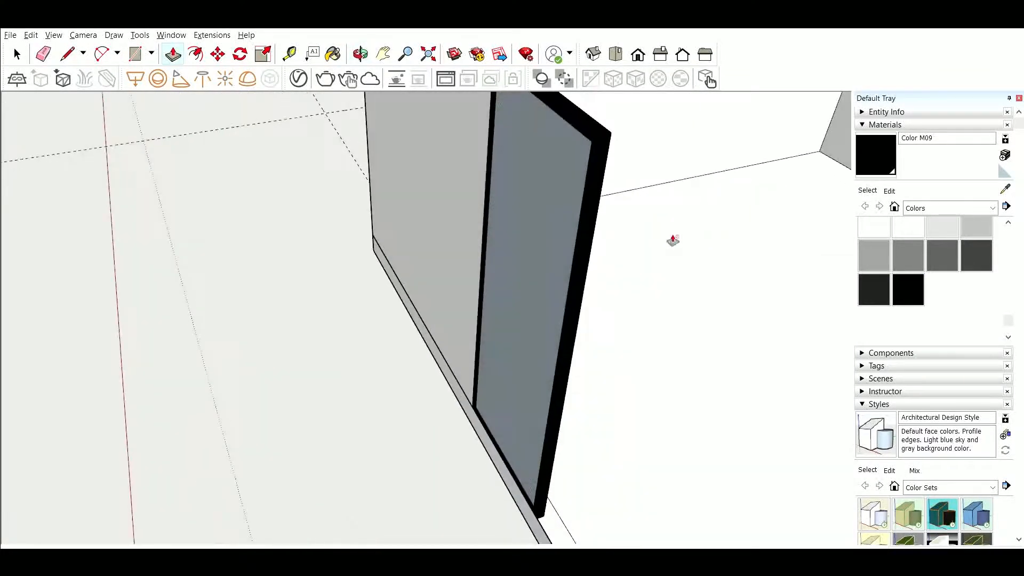
click(568, 177)
click(533, 234)
Paint the exposed inner edges of the panel frame black with Color M09.
key(b)
scroll(459, 427, up, 3)
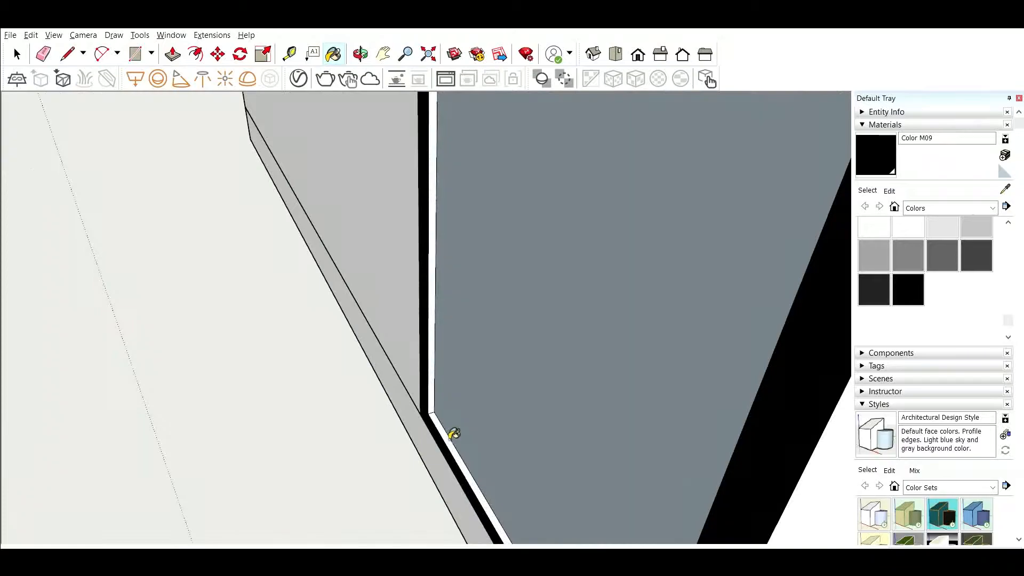
click(449, 437)
click(433, 367)
scroll(472, 364, down, 4)
mouse_move(475, 361)
middle_down()
mouse_move(707, 171)
mouse_move(656, 208)
mouse_move(269, 293)
mouse_move(273, 168)
middle_up()
scroll(709, 173, up, 5)
click(261, 296)
scroll(263, 295, down, 5)
scroll(368, 320, up, 3)
scroll(395, 300, down, 5)
middle_drag(395, 300, 320, 465)
Apply Translucent Glass Gray from the Glass and Mirrors materials to the pane inside the black frame.
scroll(960, 272, up, 4)
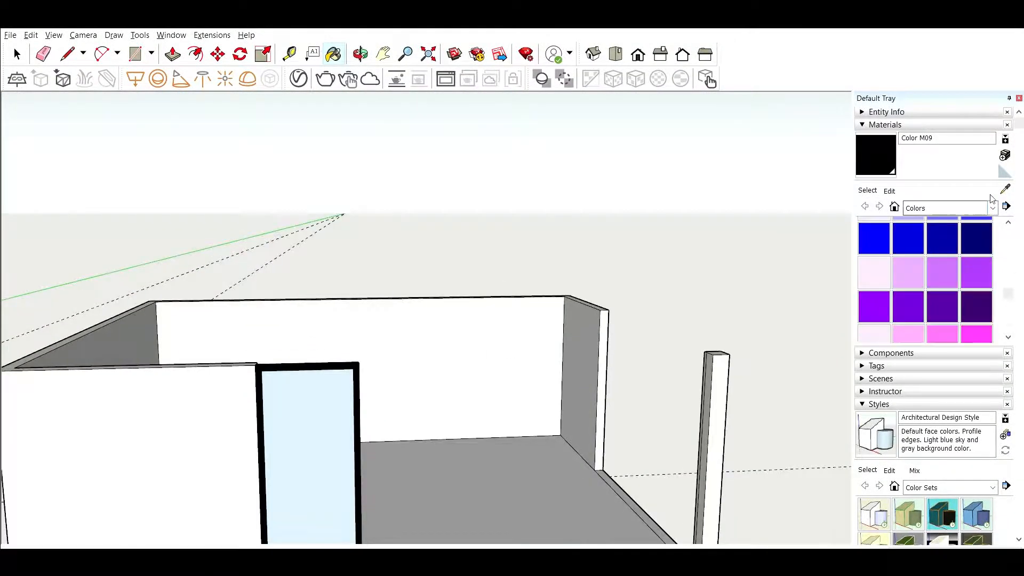
click(968, 260)
click(992, 208)
click(949, 286)
click(976, 268)
click(315, 443)
mouse_move(582, 320)
middle_down()
mouse_move(342, 380)
mouse_move(814, 351)
mouse_move(826, 256)
middle_up()
Combine the black frame and glass pane of the front panel into a single object.
scroll(827, 256, down, 2)
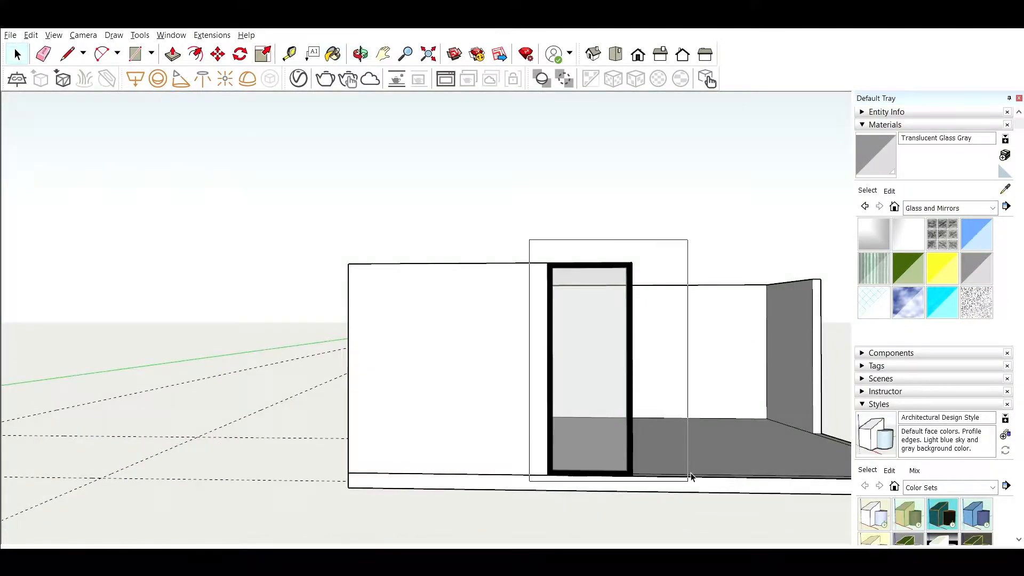
drag(690, 473, 690, 474)
middle_drag(690, 474, 550, 407)
key(Return)
scroll(423, 263, down, 3)
middle_drag(423, 263, 363, 362)
scroll(489, 130, up, 3)
scroll(363, 362, up, 1)
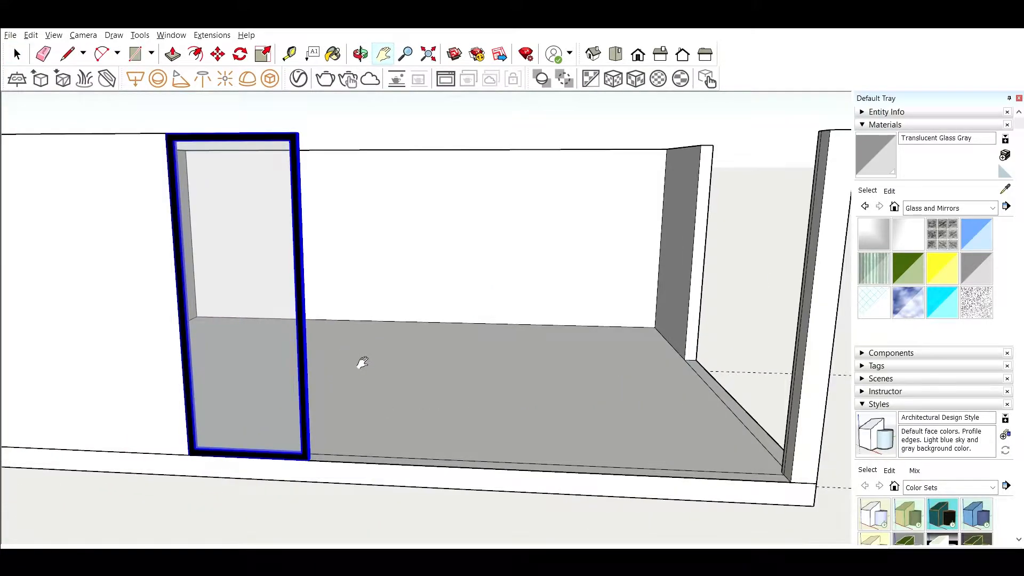
Copy the framed glass panel along the front opening so the second panel adjoins the first.
key(m)
click(190, 455)
key(ctrl)
scroll(318, 452, up, 2)
click(305, 420)
Copy the second glass panel along the opening and align the third panel flush against its frame.
middle_drag(416, 408, 389, 421)
scroll(400, 421, down, 2)
click(309, 457)
key(ctrl)
click(434, 475)
scroll(415, 450, up, 2)
click(437, 451)
click(426, 449)
key(ctrl+z)
click(439, 484)
click(439, 486)
click(439, 447)
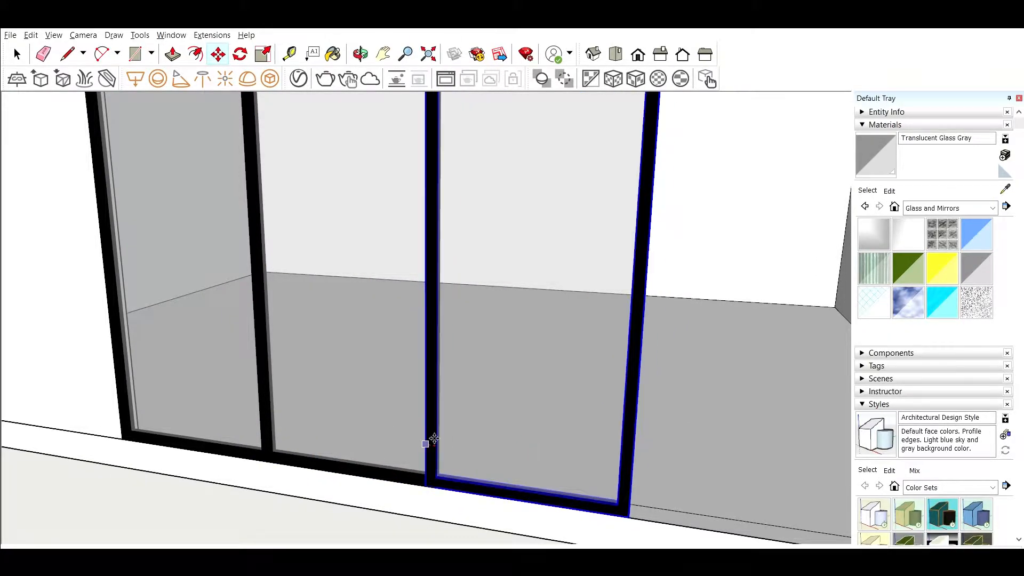
Place a fourth copy of the glass panel along the front opening and close the gap to the third.
scroll(434, 439, down, 3)
click(540, 479)
scroll(547, 463, up, 3)
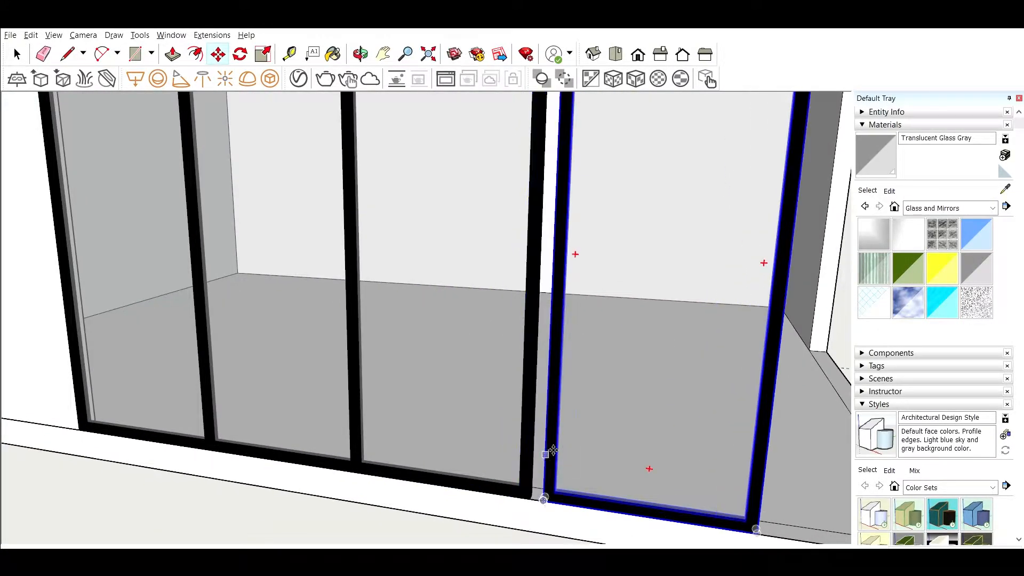
click(545, 456)
click(532, 453)
Copy a fifth glass panel to the end of the row and align it flush with the fourth.
scroll(528, 451, down, 4)
middle_drag(505, 441, 634, 447)
click(456, 479)
key(ctrl)
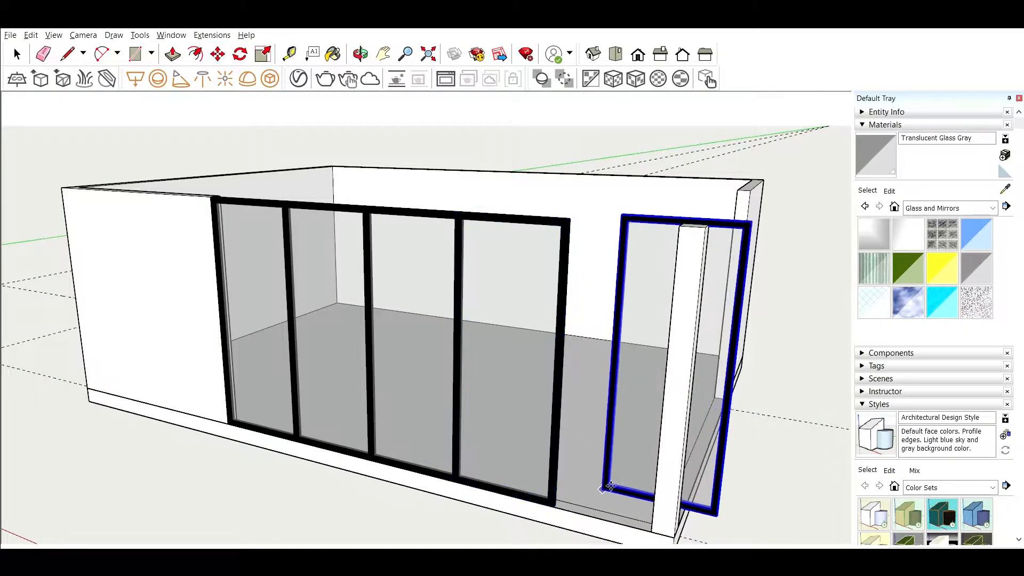
click(564, 501)
scroll(549, 505, up, 3)
click(617, 454)
click(599, 456)
scroll(523, 448, down, 4)
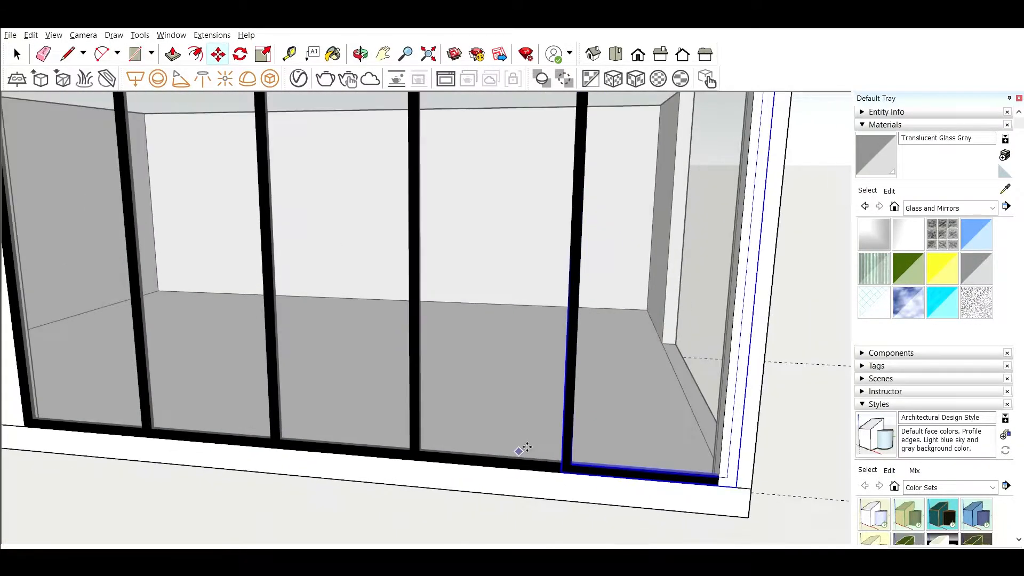
Select all five glass panels and scale the row in width to end at the corner column.
middle_drag(480, 426, 500, 427)
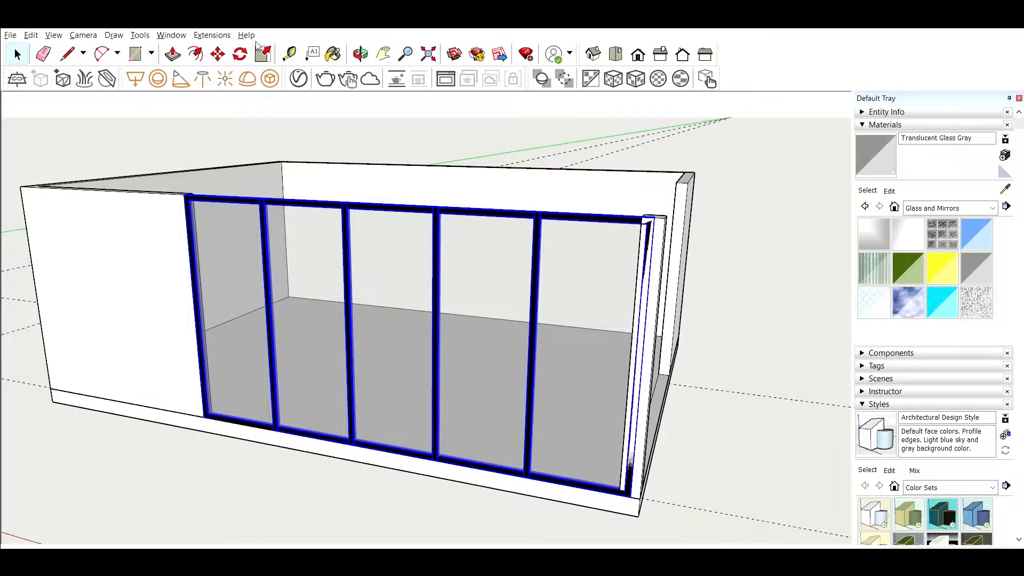
click(260, 53)
scroll(653, 404, up, 4)
click(654, 404)
click(650, 402)
middle_drag(592, 397, 651, 354)
scroll(651, 354, down, 5)
key(space)
click(95, 157)
Copy the floor slab up onto the top of the walls as a roof.
scroll(480, 288, up, 3)
middle_drag(437, 261, 552, 292)
scroll(453, 282, down, 5)
scroll(501, 300, up, 1)
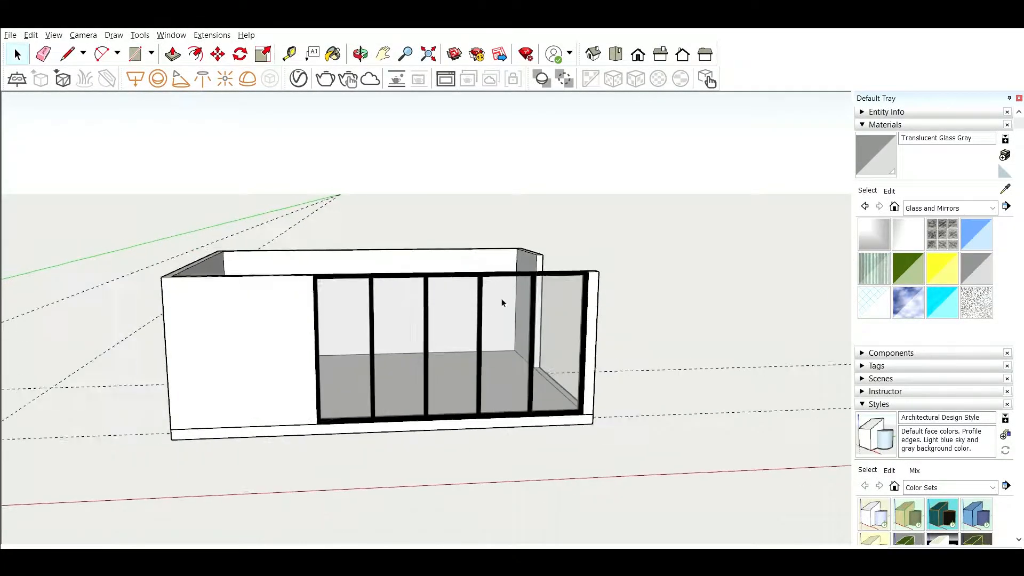
middle_drag(688, 299, 607, 337)
scroll(606, 337, up, 3)
middle_drag(516, 327, 578, 318)
scroll(560, 309, up, 2)
middle_drag(513, 295, 370, 375)
key(m)
scroll(288, 356, down, 4)
click(265, 390)
click(261, 287)
middle_drag(592, 240, 283, 298)
key(space)
Open the roof slab for editing and push its faces outward so it overhangs the walls.
scroll(416, 281, up, 4)
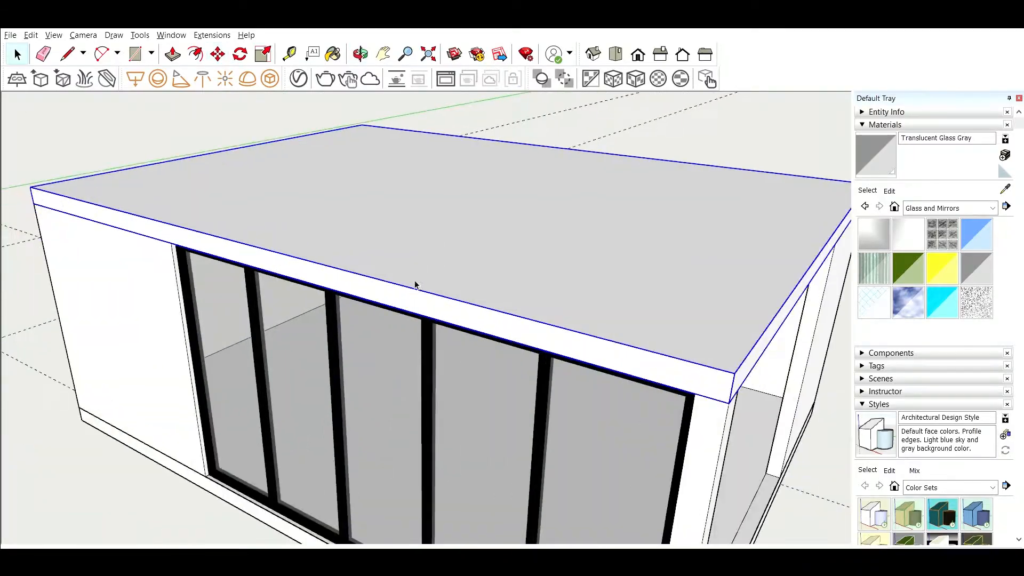
double_click(416, 281)
click(342, 191)
click(345, 180)
middle_drag(352, 179, 256, 192)
scroll(224, 187, down, 3)
scroll(560, 192, up, 3)
mouse_move(586, 181)
middle_down()
mouse_move(507, 207)
mouse_move(597, 188)
middle_up()
scroll(507, 207, down, 3)
middle_drag(472, 216, 499, 189)
click(346, 204)
click(375, 206)
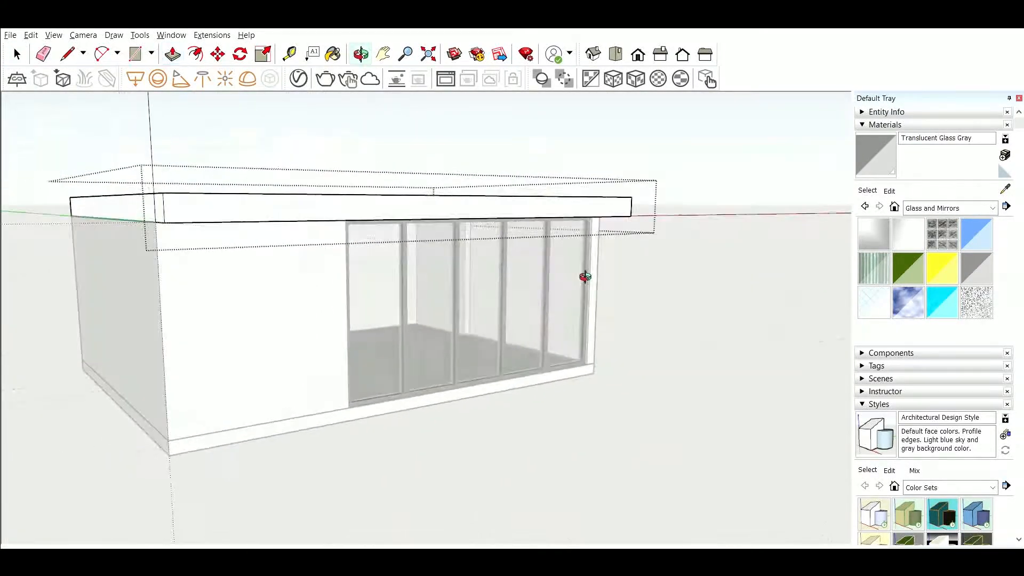
scroll(583, 274, down, 2)
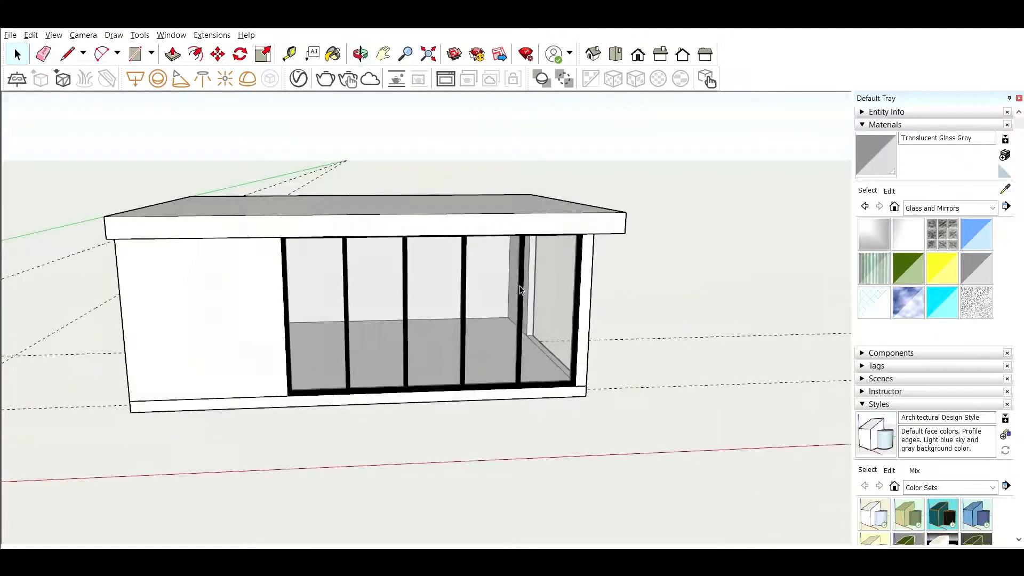
Move the roof off the walls to open up the room from above.
middle_drag(373, 277, 481, 326)
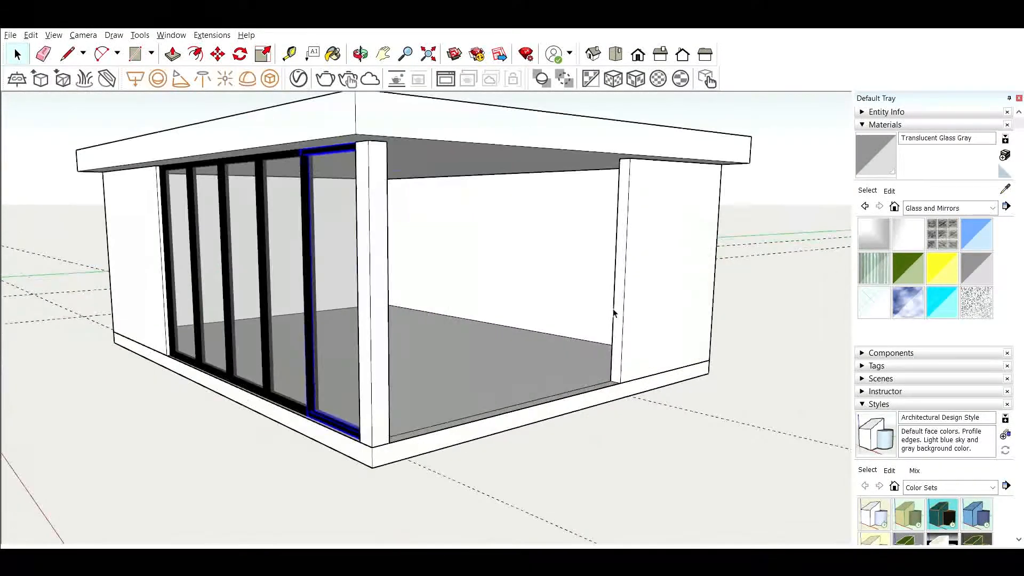
key(m)
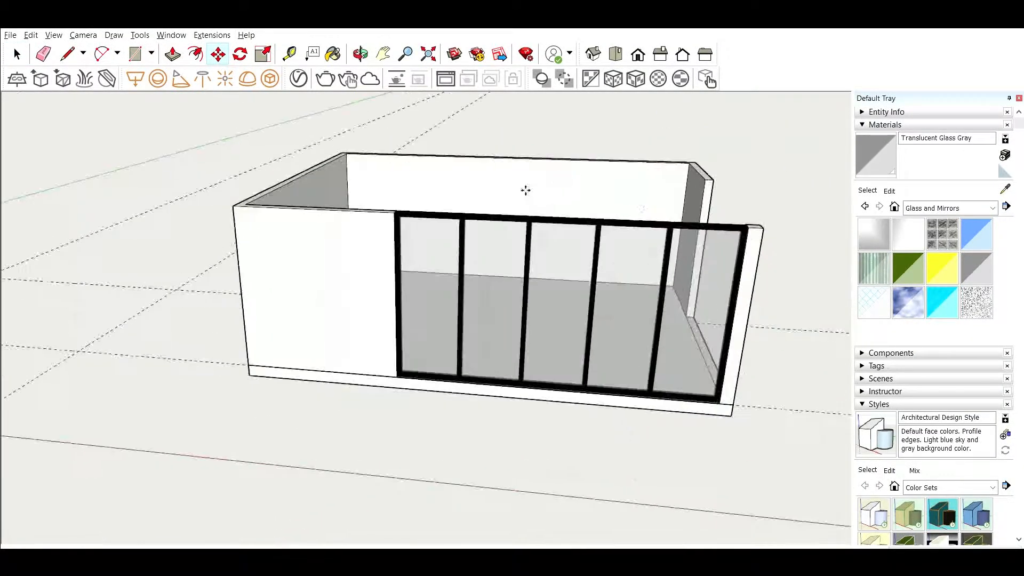
Place three Tape Measure guide lines across the room's floor, parallel to the back wall.
scroll(523, 182, up, 10)
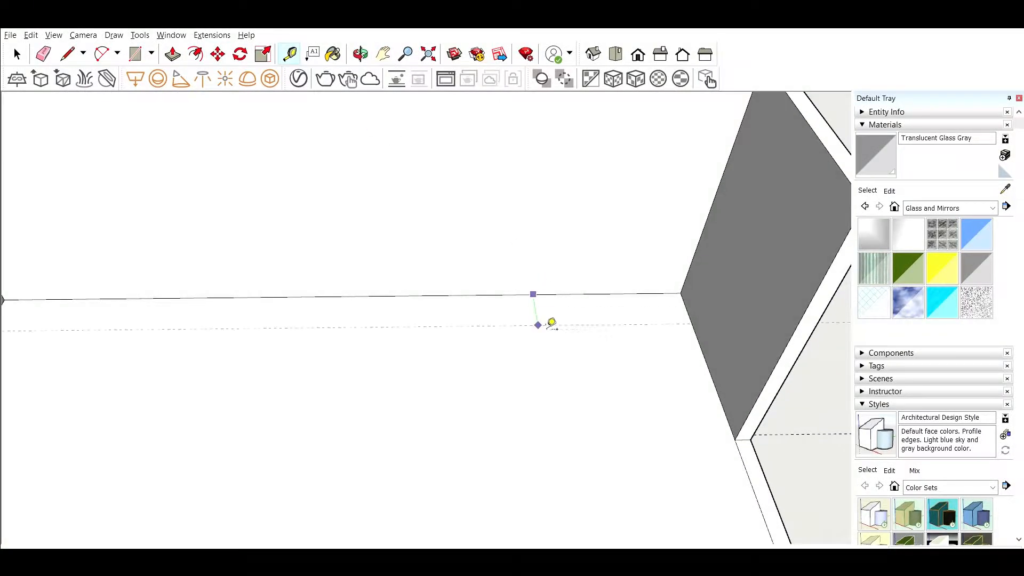
scroll(550, 314, down, 10)
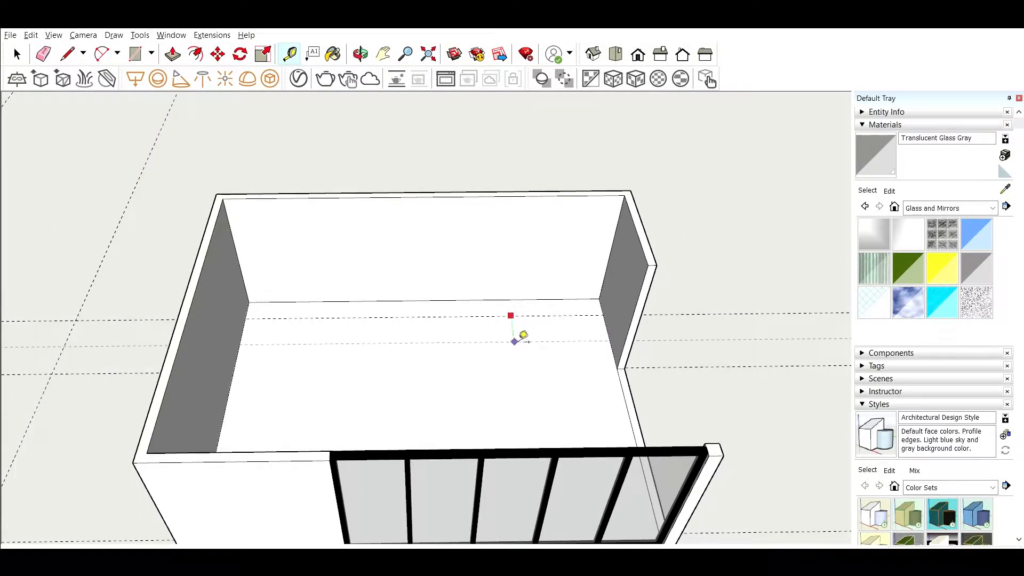
scroll(531, 354, up, 3)
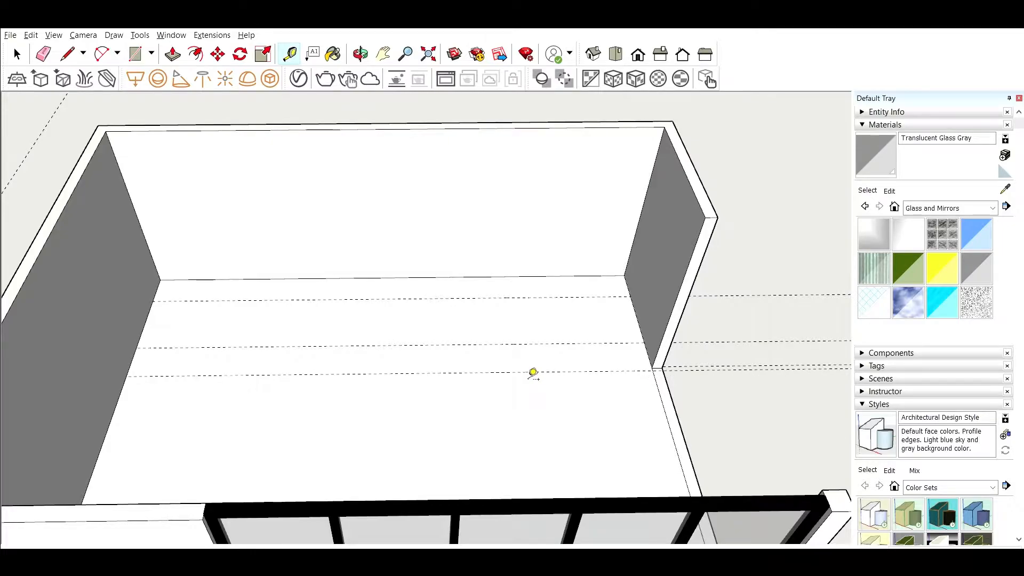
Open the walls for editing and Push/Pull the short side wall's end face to the foremost floor guide line.
click(526, 375)
middle_drag(560, 309, 508, 302)
click(16, 53)
triple_click(517, 185)
click(172, 54)
scroll(720, 363, up, 1)
click(712, 362)
scroll(693, 358, down, 2)
click(17, 54)
key(Escape)
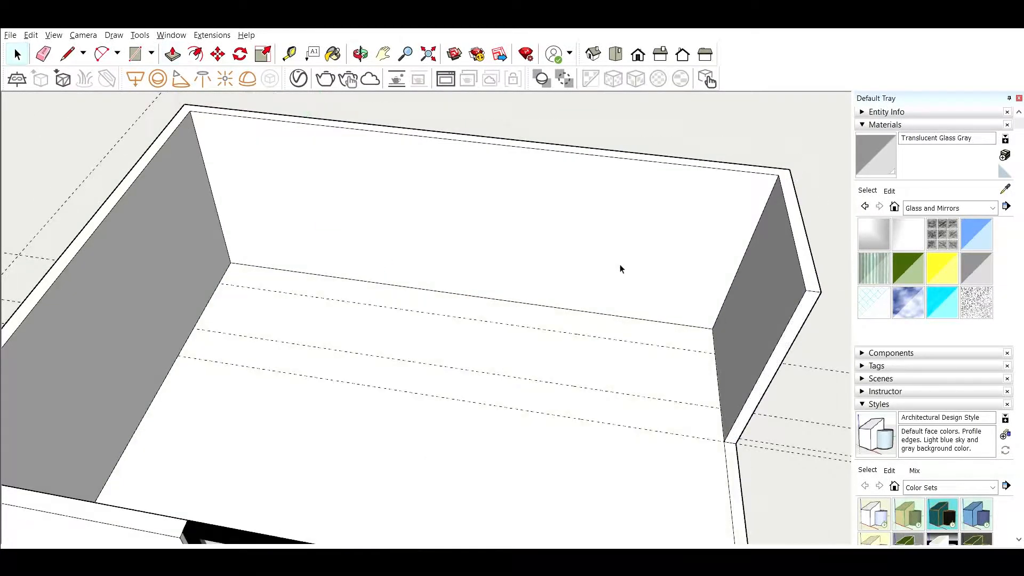
Place two floor guides perpendicular to the back wall, one across the middle of the room and one near the short side wall.
middle_drag(475, 245, 493, 243)
scroll(493, 240, up, 1)
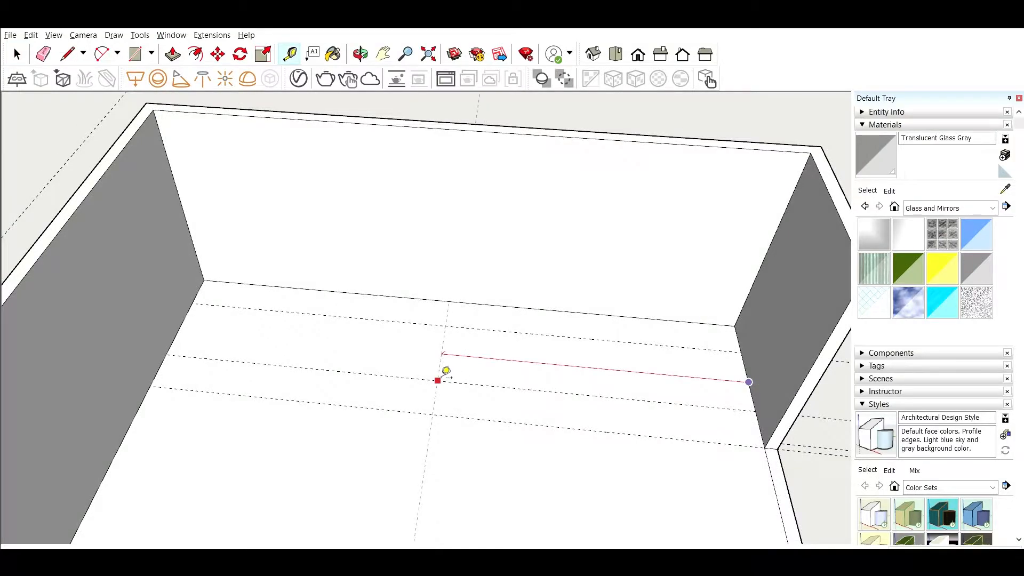
click(437, 380)
middle_drag(192, 175, 216, 173)
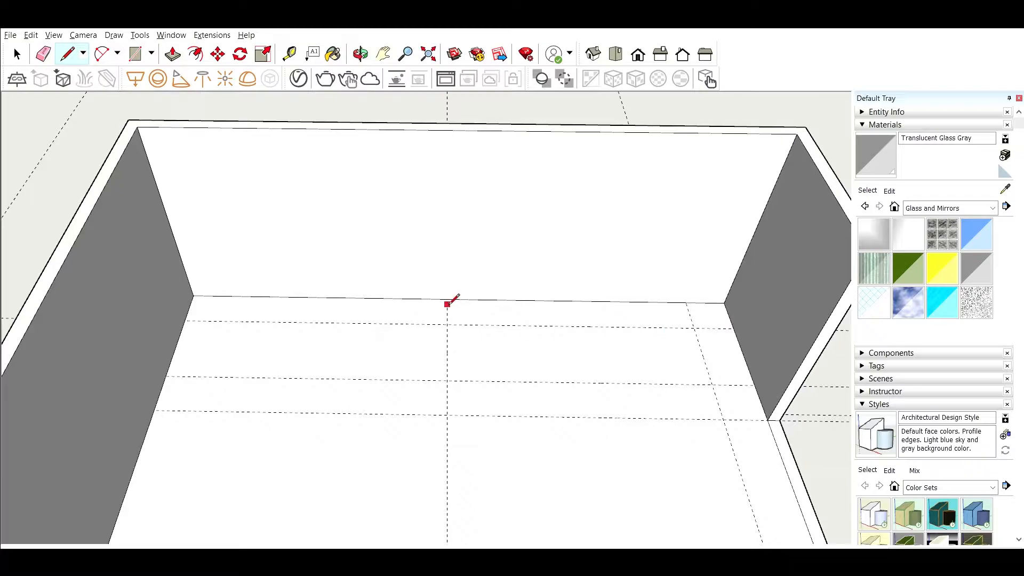
Draw a U-shaped counter outline along the floor guides and Push/Pull it up to counter height.
click(713, 383)
click(446, 380)
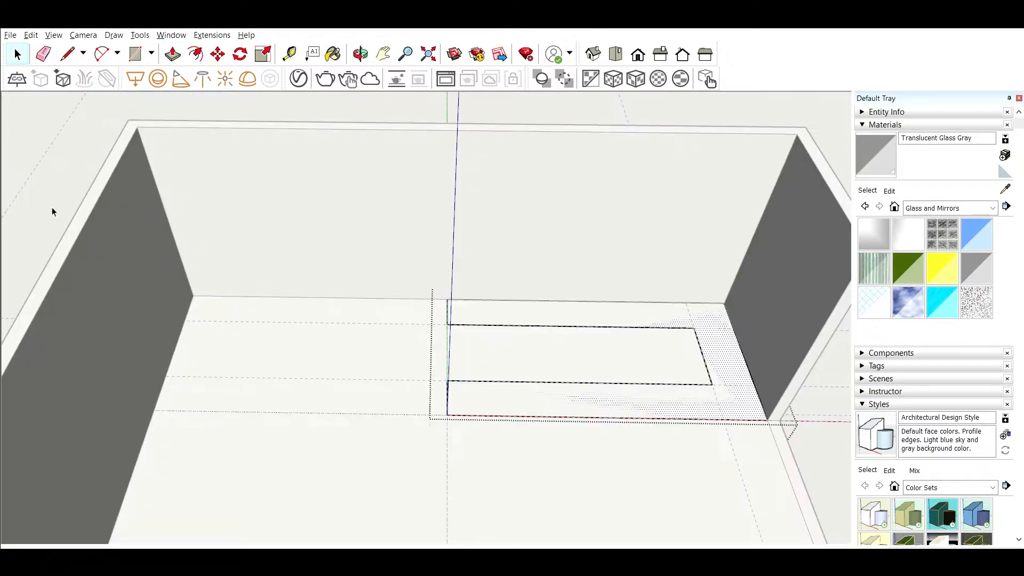
click(566, 391)
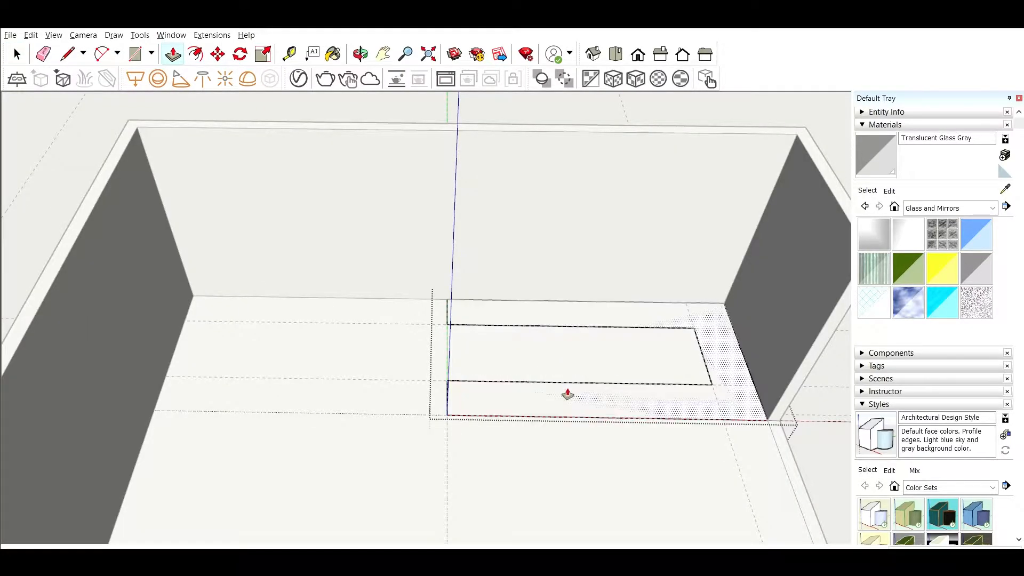
click(577, 353)
Draw lines across the counter top from the inner corners to separate the end section beside the side wall.
middle_drag(656, 392, 606, 340)
scroll(613, 334, up, 2)
click(67, 53)
scroll(640, 316, up, 3)
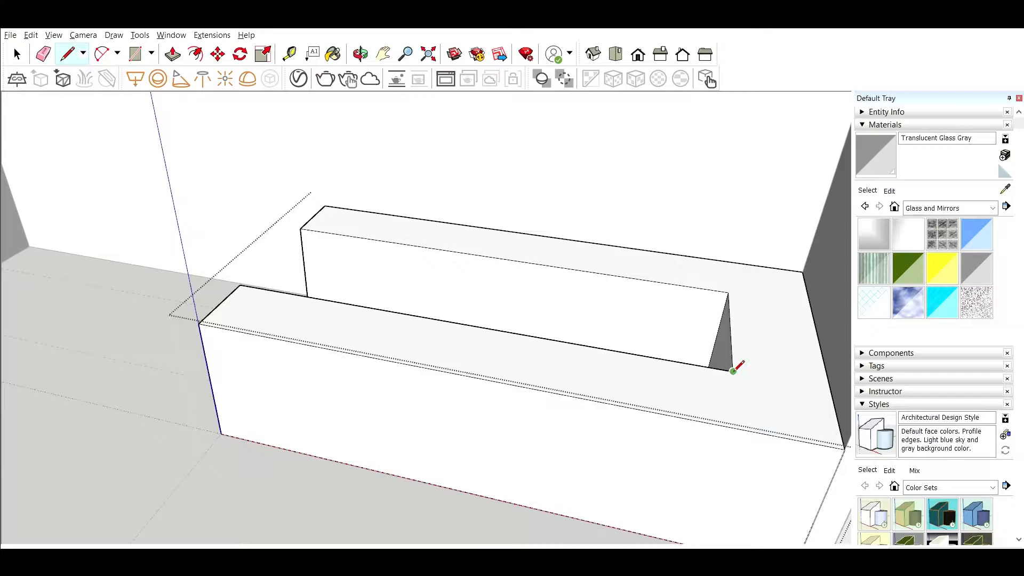
click(731, 369)
click(744, 430)
middle_drag(565, 400, 636, 432)
scroll(635, 432, down, 5)
scroll(583, 338, up, 4)
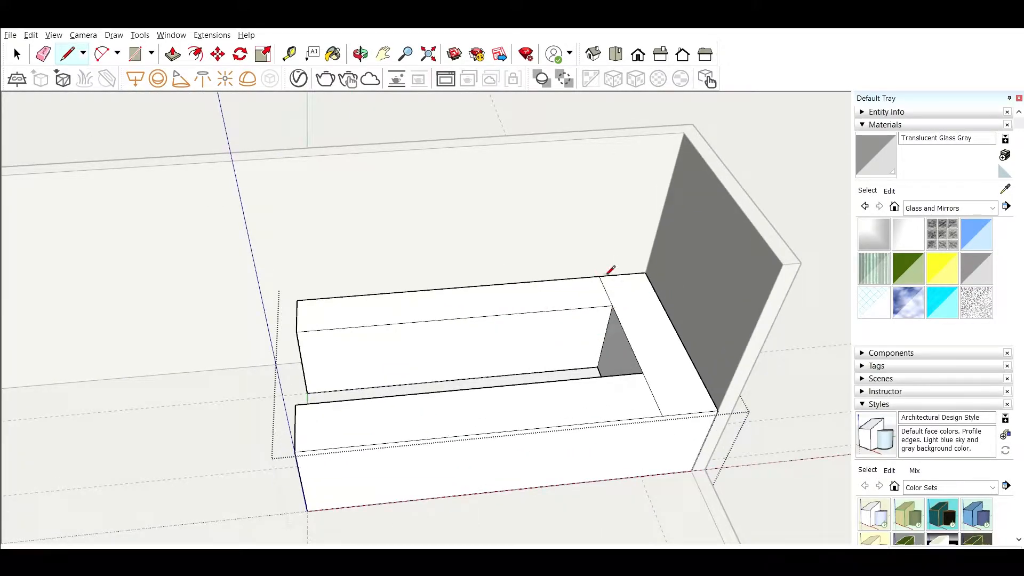
Push/Pull the counter's end section up to the top of the walls and leave the counter group.
click(697, 369)
click(790, 259)
middle_drag(791, 259, 612, 263)
key(space)
click(613, 263)
scroll(731, 251, up, 2)
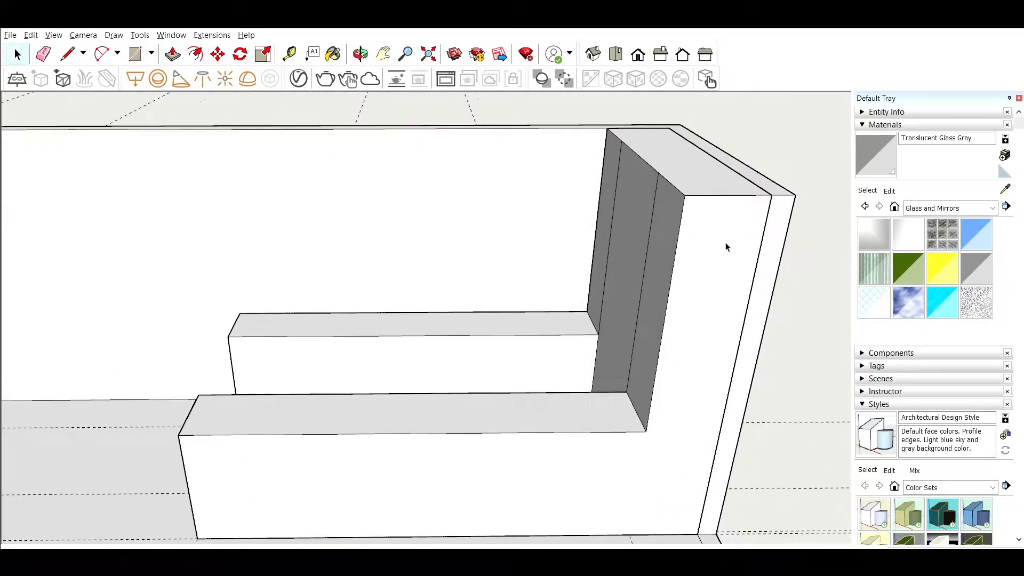
Place a vertical and a horizontal Tape Measure guide on the upper inner face of the tall end block.
middle_drag(731, 251, 800, 320)
click(289, 54)
scroll(728, 208, up, 2)
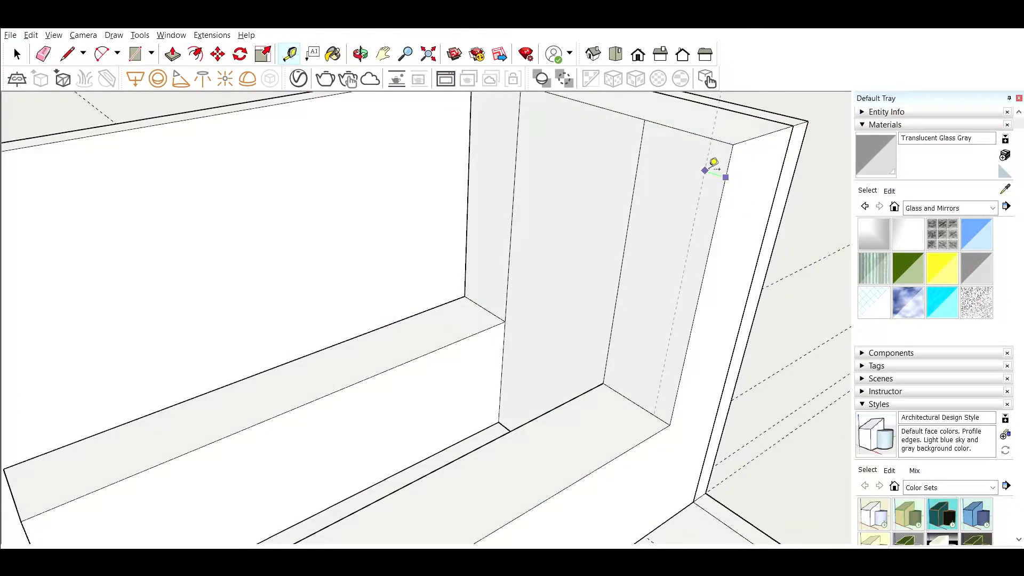
scroll(722, 140, up, 2)
click(720, 137)
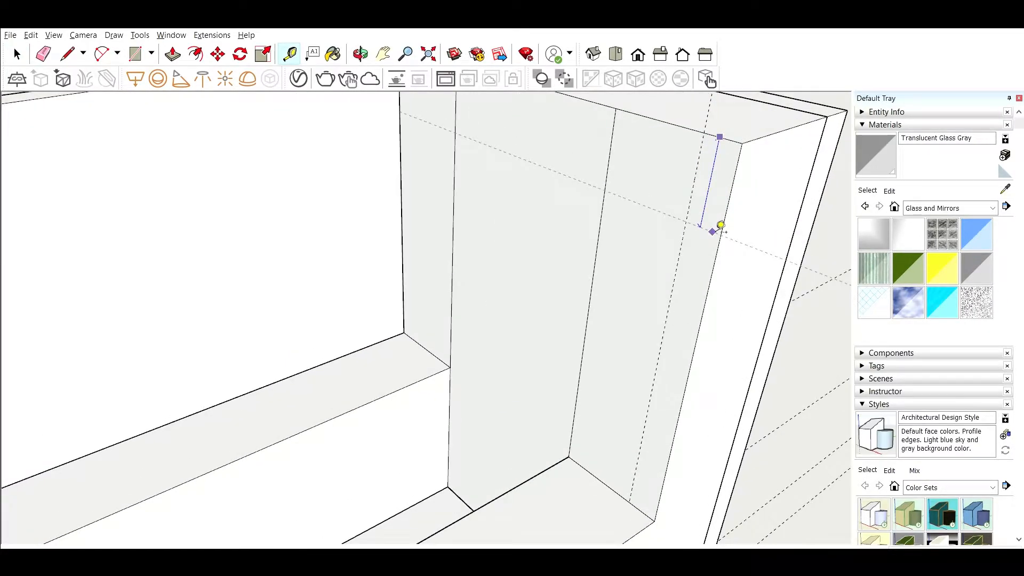
middle_drag(715, 231, 684, 215)
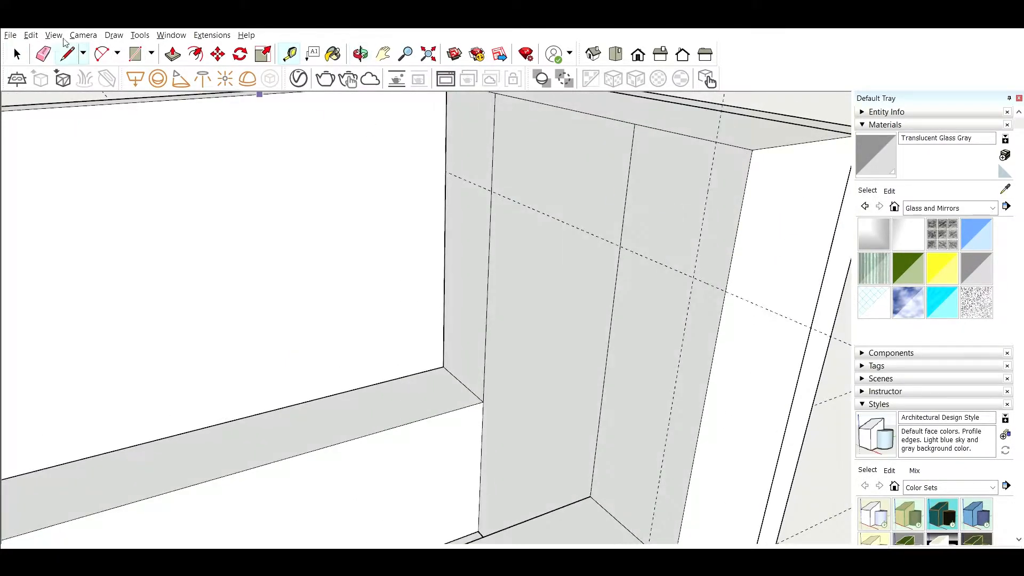
Outline a small rectangle at the upper front corner of the tall block and Push/Pull it into an overhead cabinet above the counter.
click(694, 270)
scroll(685, 275, down, 3)
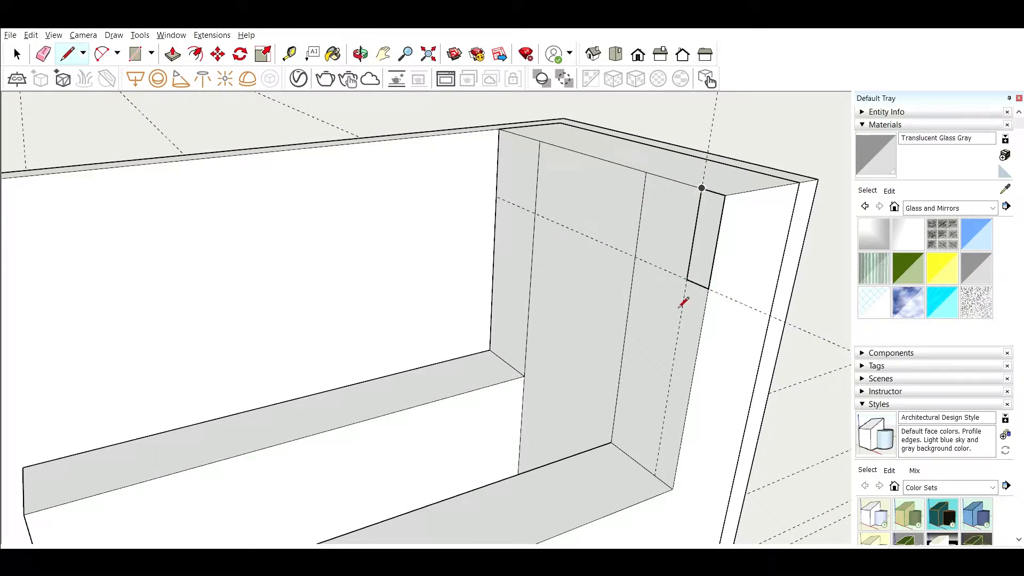
click(716, 235)
scroll(558, 320, down, 5)
Copy one black-framed glass panel from the front glazing out beside the building's open side.
click(17, 53)
middle_drag(502, 384, 480, 336)
scroll(455, 345, up, 3)
scroll(428, 348, down, 3)
scroll(541, 337, down, 4)
middle_drag(532, 368, 453, 383)
key(m)
click(427, 497)
key(ctrl)
click(460, 470)
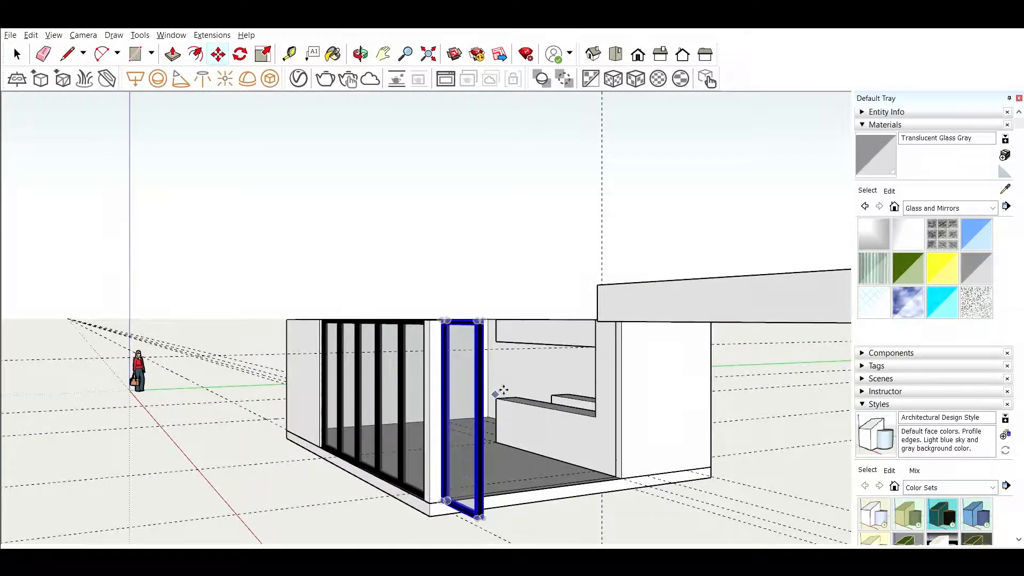
Rotate the copied glass panel to run parallel to the side opening.
scroll(491, 395, down, 4)
click(240, 54)
scroll(533, 473, up, 2)
scroll(457, 442, up, 3)
click(480, 491)
click(520, 506)
click(602, 476)
key(ctrl+z)
click(500, 490)
click(542, 502)
Move the rotated glass panel into the side opening against the corner column.
click(217, 53)
click(327, 486)
click(430, 442)
Try to scale the side glass panel to fit the opening.
middle_drag(448, 421, 298, 525)
scroll(313, 474, up, 3)
scroll(400, 395, up, 2)
click(262, 54)
scroll(257, 379, up, 1)
click(262, 373)
mouse_move(347, 395)
middle_down()
mouse_move(406, 334)
mouse_move(684, 392)
mouse_move(361, 354)
mouse_move(341, 384)
middle_up()
key(ctrl+z)
Copy the side glass panel directly alongside itself to make a second panel in the opening.
middle_drag(193, 110, 501, 427)
click(217, 54)
key(ctrl)
click(136, 424)
click(226, 434)
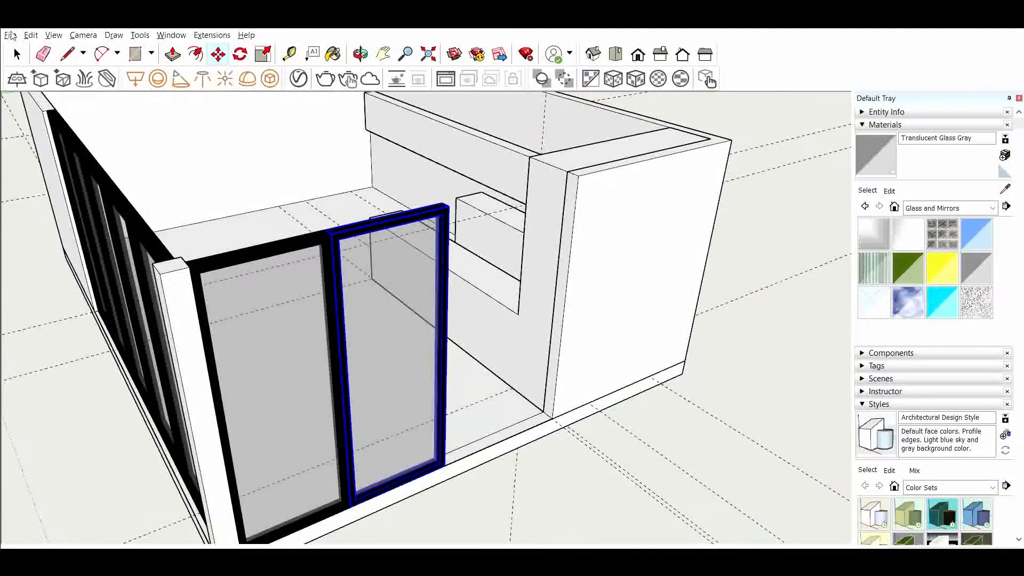
Open the walls for editing and Push/Pull the side wall's end face to meet the second glass panel.
double_click(567, 237)
click(568, 240)
key(p)
scroll(560, 367, up, 2)
click(542, 389)
click(415, 478)
scroll(416, 478, down, 5)
middle_drag(416, 478, 633, 215)
key(space)
click(613, 295)
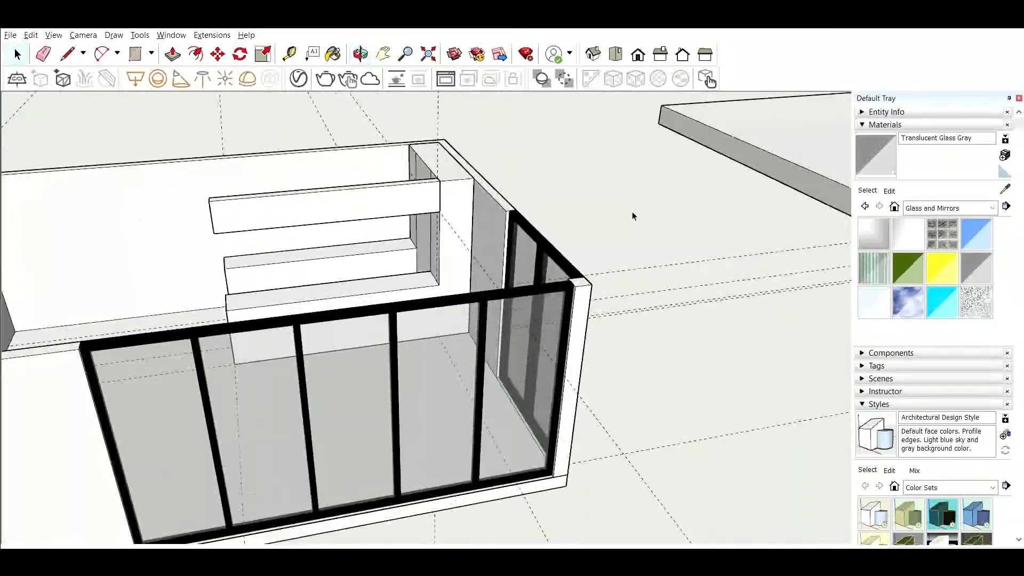
Try painting only the counter's front face with the Laminate_D02_120cm material.
scroll(633, 215, down, 4)
middle_drag(484, 210, 603, 197)
scroll(525, 216, up, 3)
middle_drag(453, 224, 350, 196)
middle_drag(551, 459, 299, 213)
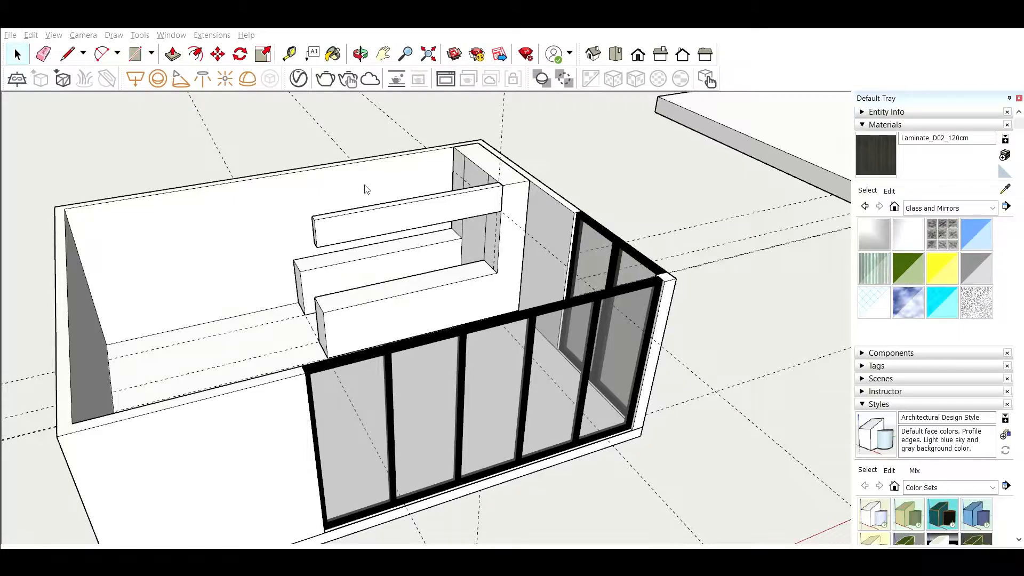
scroll(452, 292, up, 8)
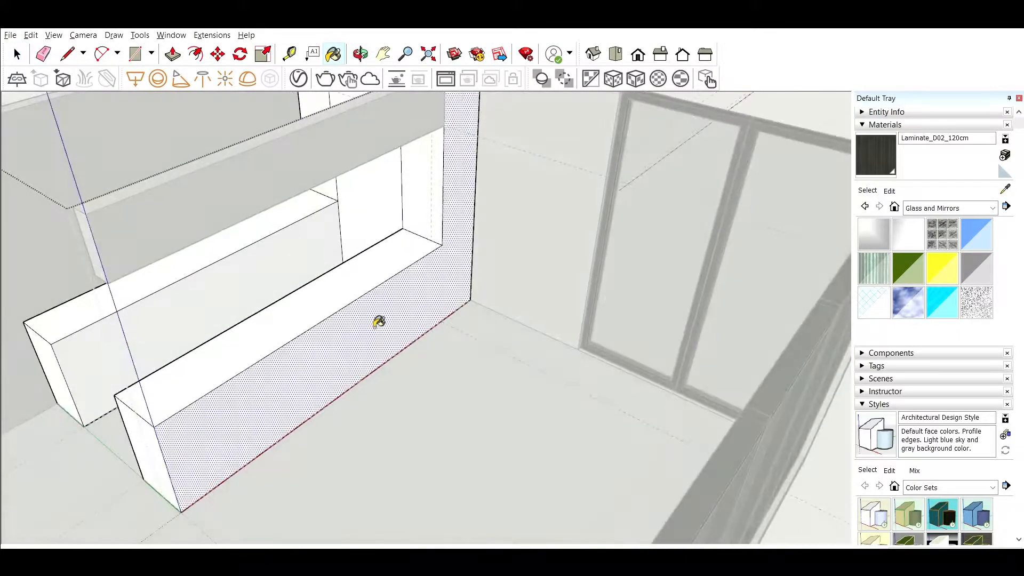
click(375, 326)
scroll(375, 326, down, 5)
click(17, 54)
key(ctrl+z)
Select the entire counter geometry inside its group and paint it with the Laminate_D02_120cm material.
click(160, 160)
double_click(316, 338)
triple_click(315, 338)
click(333, 54)
click(339, 336)
click(20, 52)
click(160, 160)
Open the floor slab for editing and paint its upper face with the Flooring_Laminate_C_Narrow material.
scroll(299, 213, up, 2)
mouse_move(298, 214)
middle_down()
mouse_move(457, 190)
mouse_move(149, 203)
middle_up()
middle_drag(480, 299, 353, 324)
scroll(353, 324, up, 3)
key(b)
scroll(353, 325, down, 6)
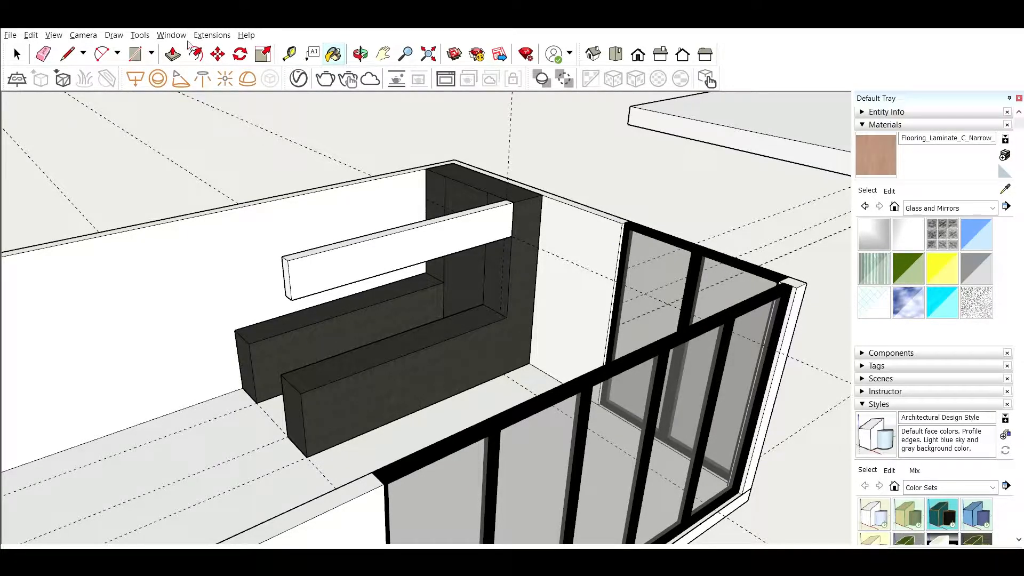
scroll(240, 407, up, 1)
click(18, 54)
double_click(202, 451)
double_click(201, 450)
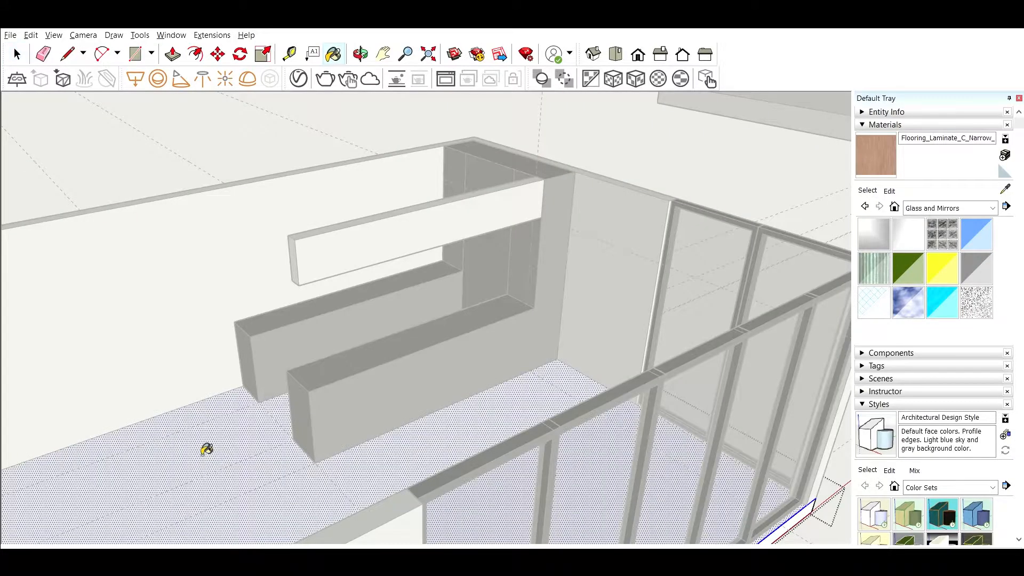
click(207, 449)
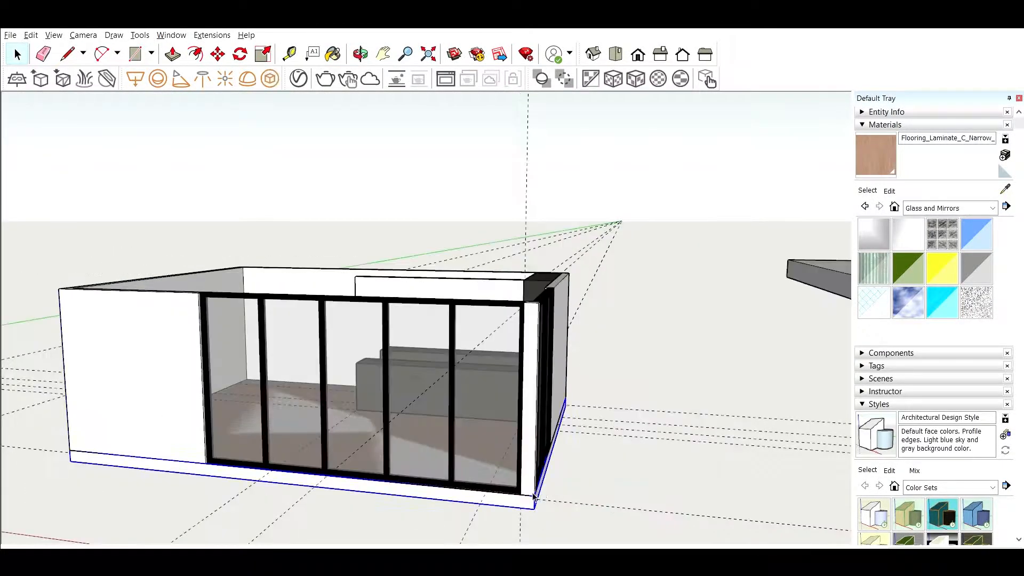
Reposition the floor slab beneath the walls, using its front corner as the reference.
scroll(536, 498, up, 5)
key(m)
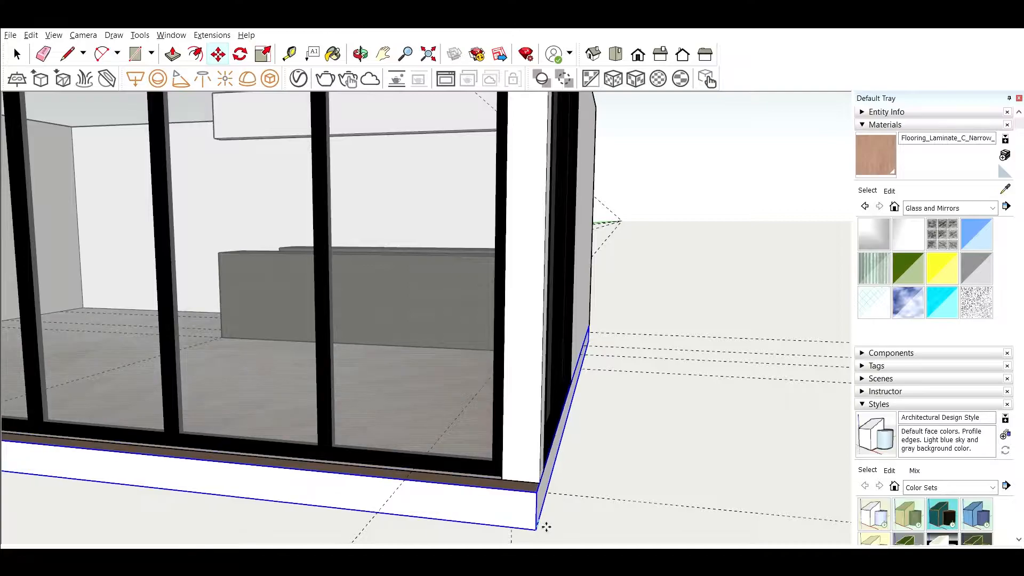
key(Escape)
click(540, 483)
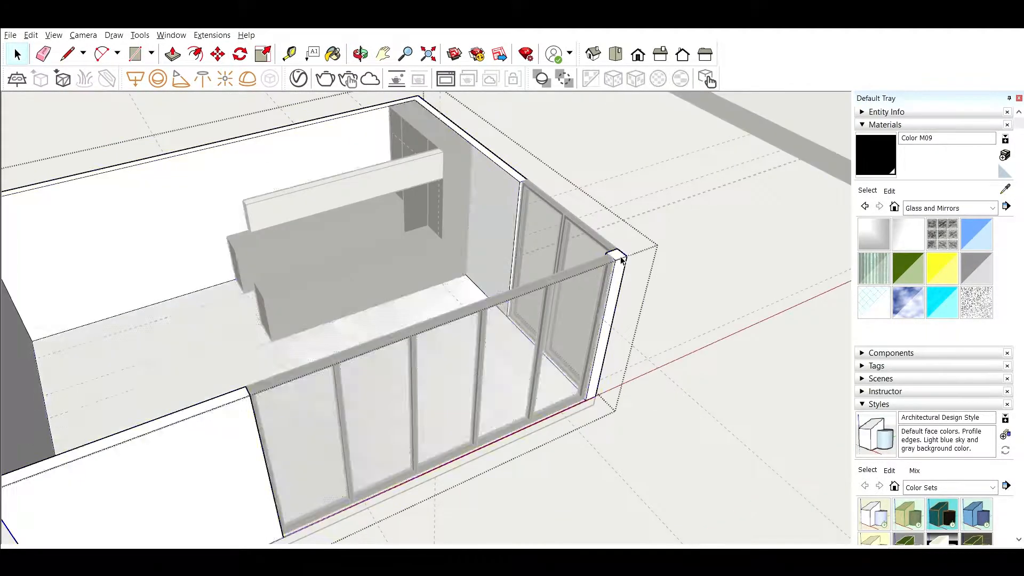
Paint the floor face in the walls group with the Flooring_Laminate_C_Wide material and realign the slab with the walls.
shift+click(225, 367)
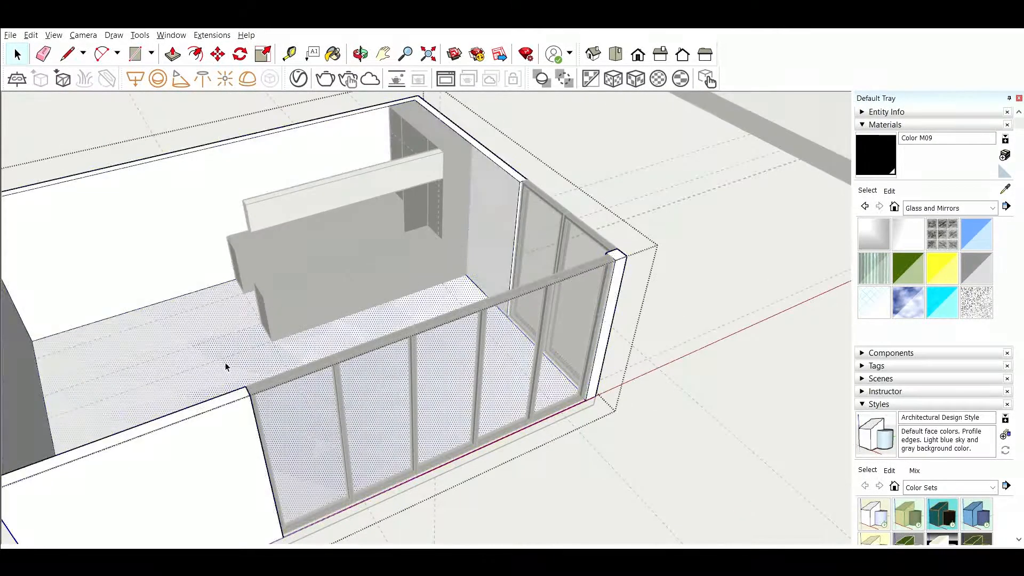
click(375, 181)
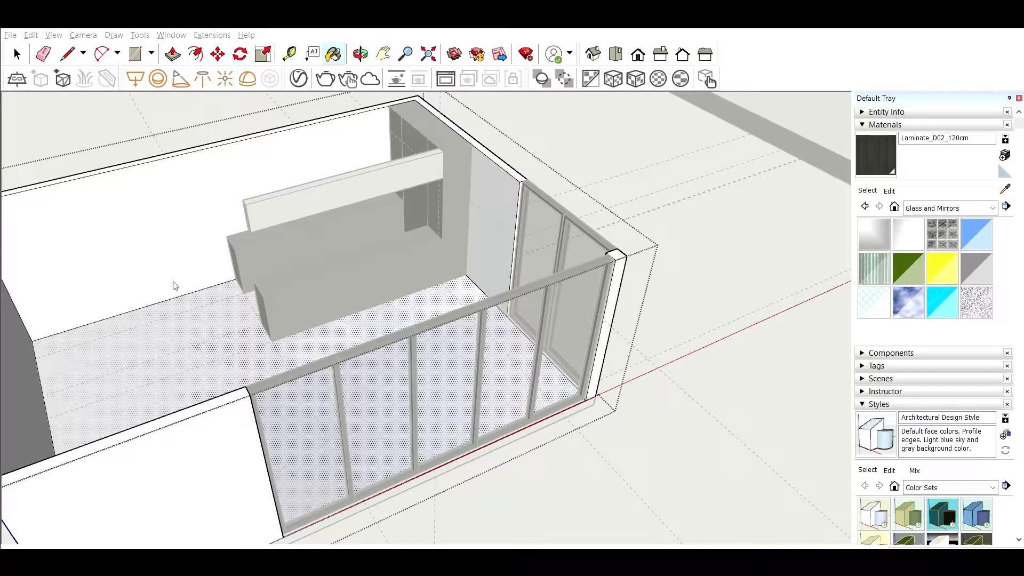
click(256, 354)
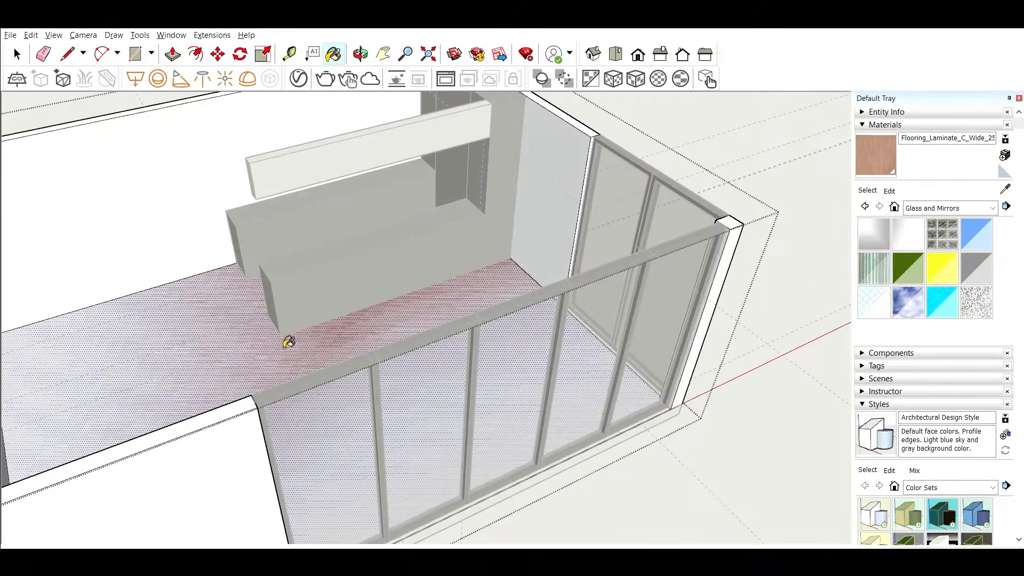
key(space)
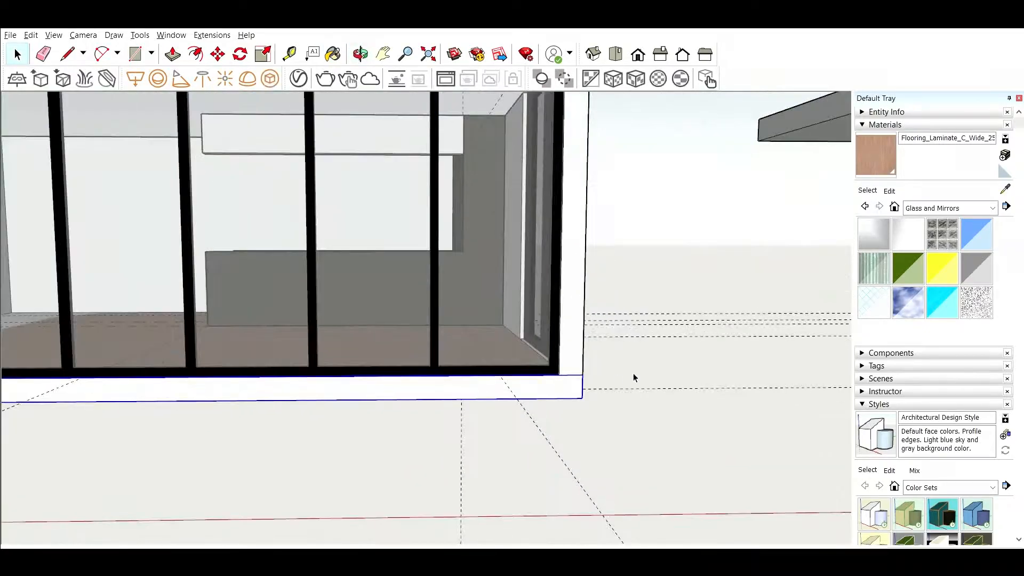
scroll(634, 377, up, 3)
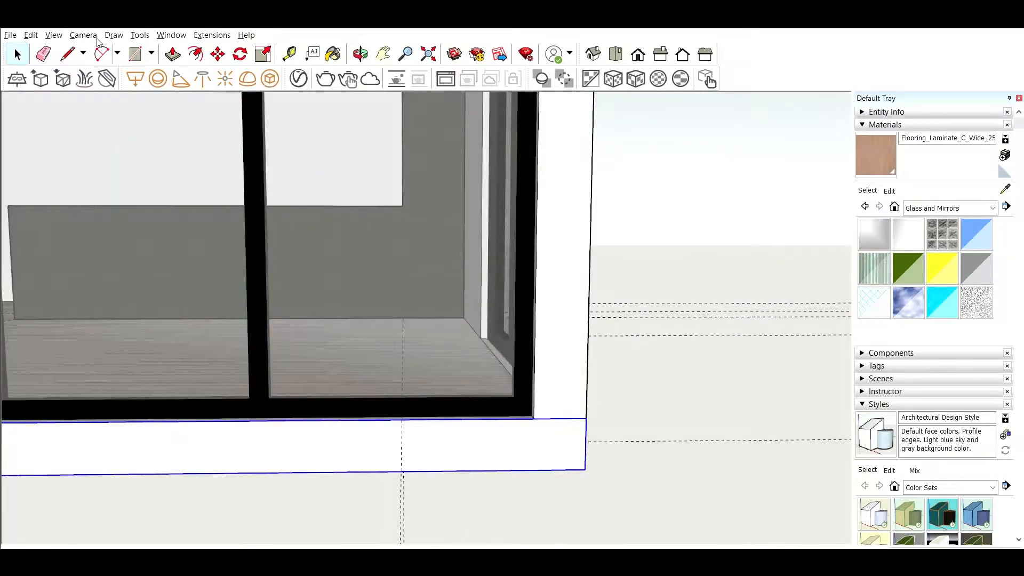
key(m)
scroll(601, 396, up, 3)
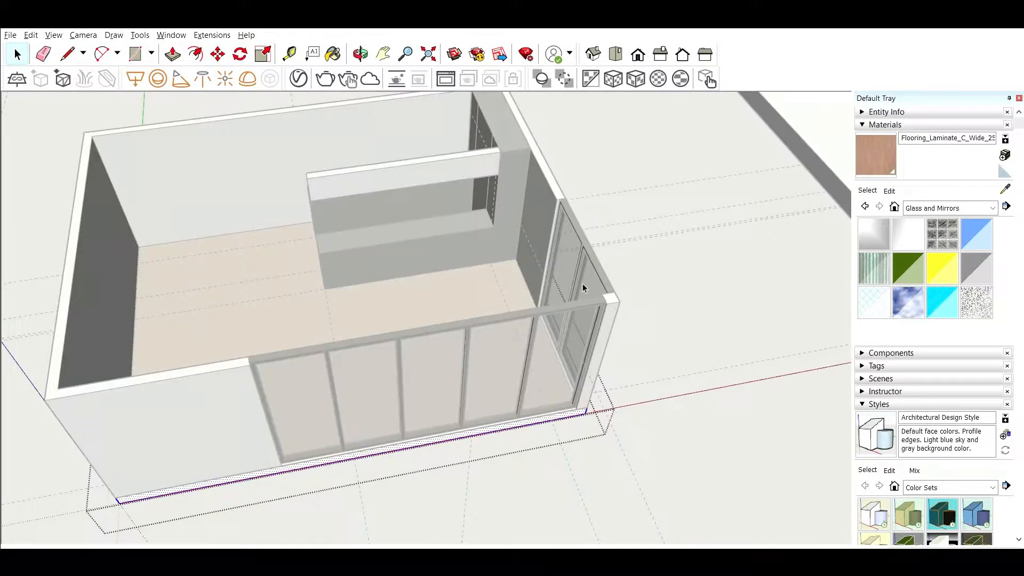
Enlarge the floor laminate's texture, trying 555.4 cm and settling on 222.4 cm.
double_click(431, 293)
click(431, 293)
click(889, 190)
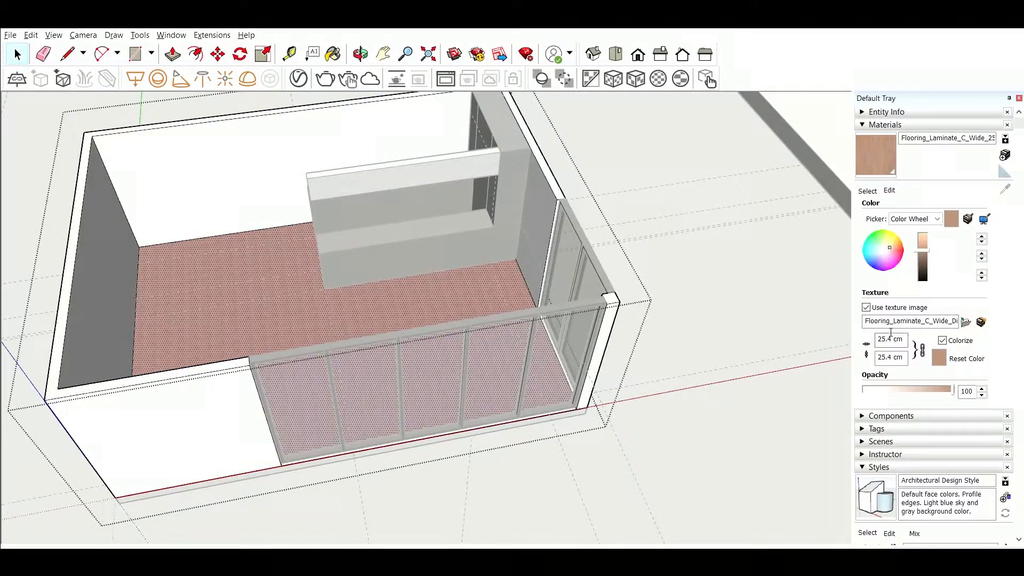
text(55)
key(Return)
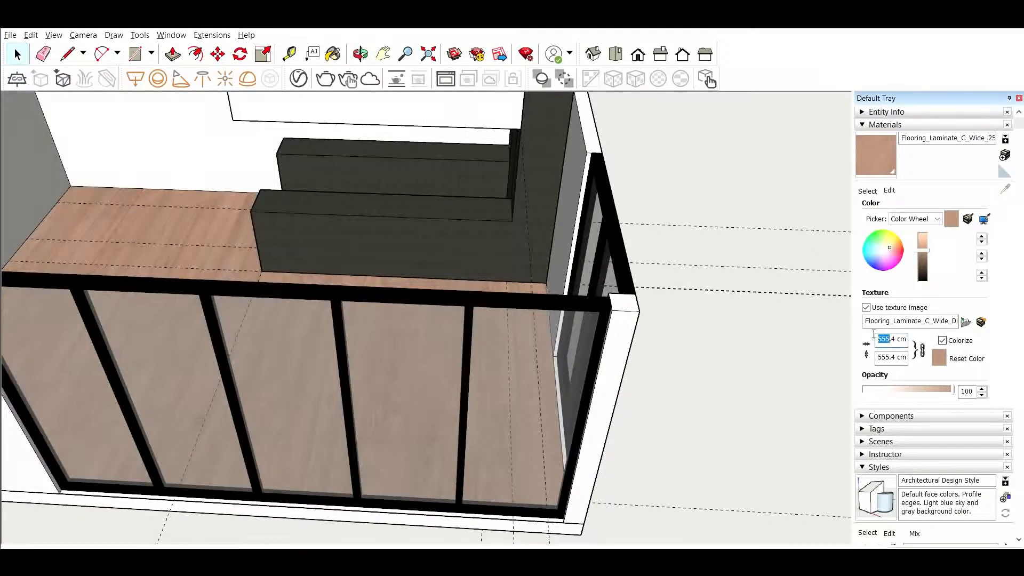
middle_drag(640, 352, 574, 351)
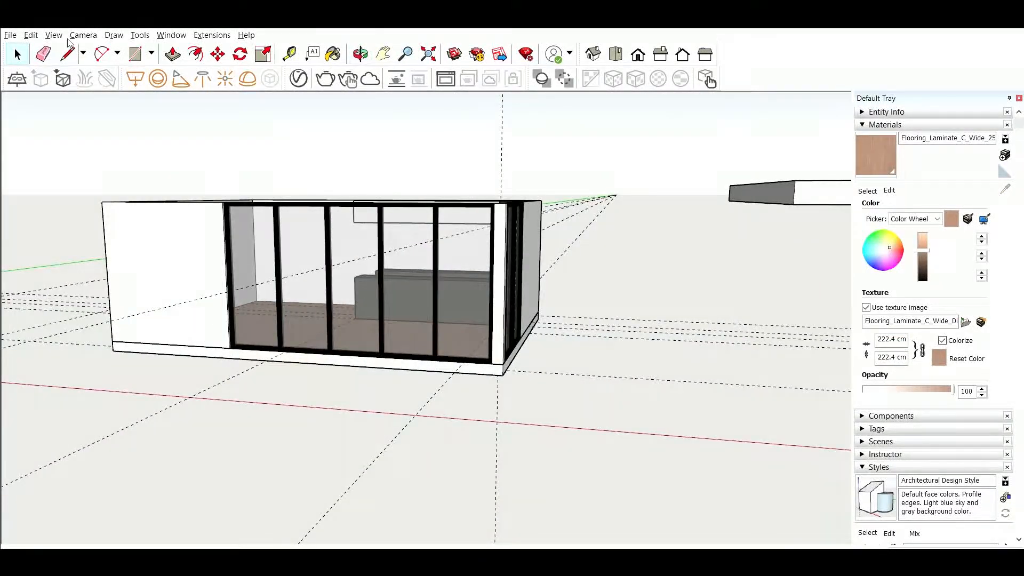
Draw a small upright rectangle on the ground outside the glazed corner of the building.
click(383, 54)
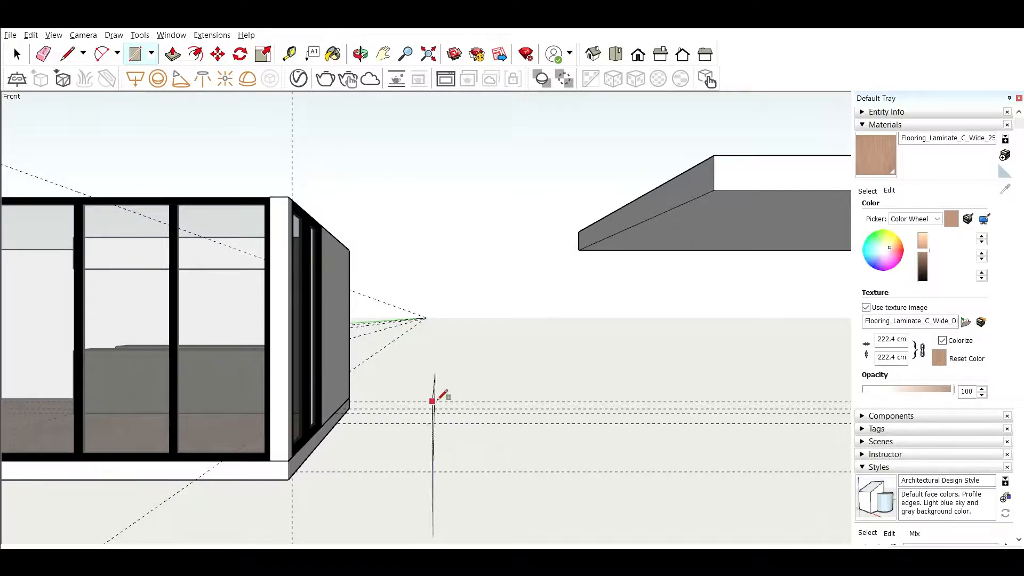
click(484, 356)
middle_drag(484, 356, 597, 334)
Paint the small upright rectangle with a dark gray from the Colors material collection.
click(882, 124)
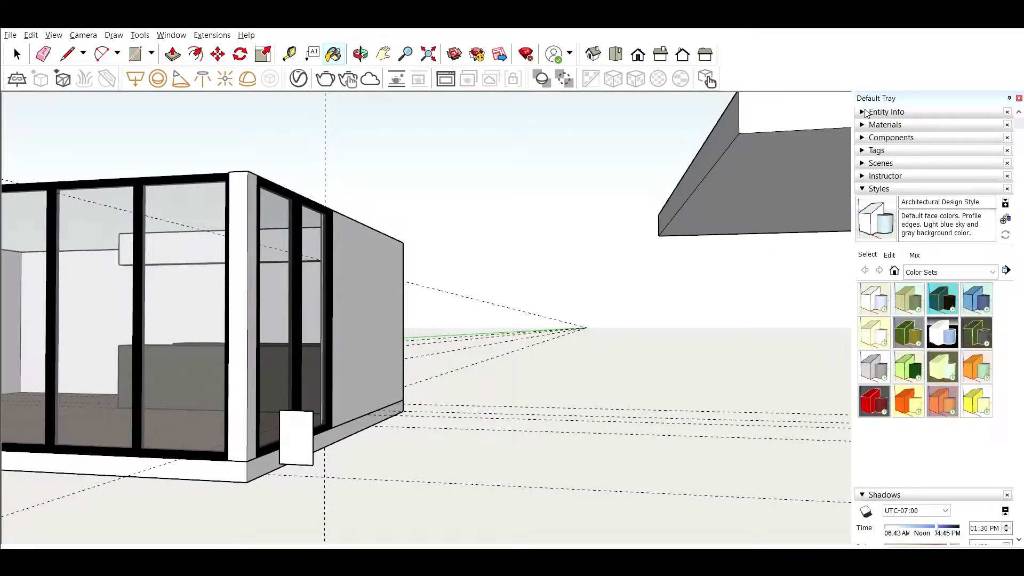
click(880, 124)
click(888, 125)
click(888, 124)
click(891, 124)
click(907, 132)
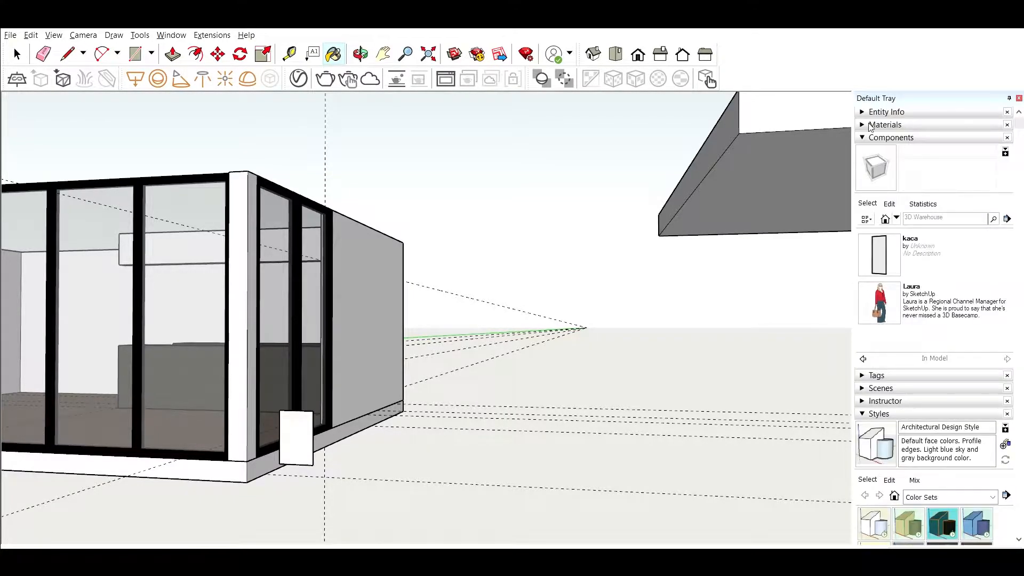
click(872, 137)
click(870, 125)
click(868, 191)
click(981, 208)
click(959, 245)
scroll(956, 244, down, 4)
scroll(957, 248, down, 10)
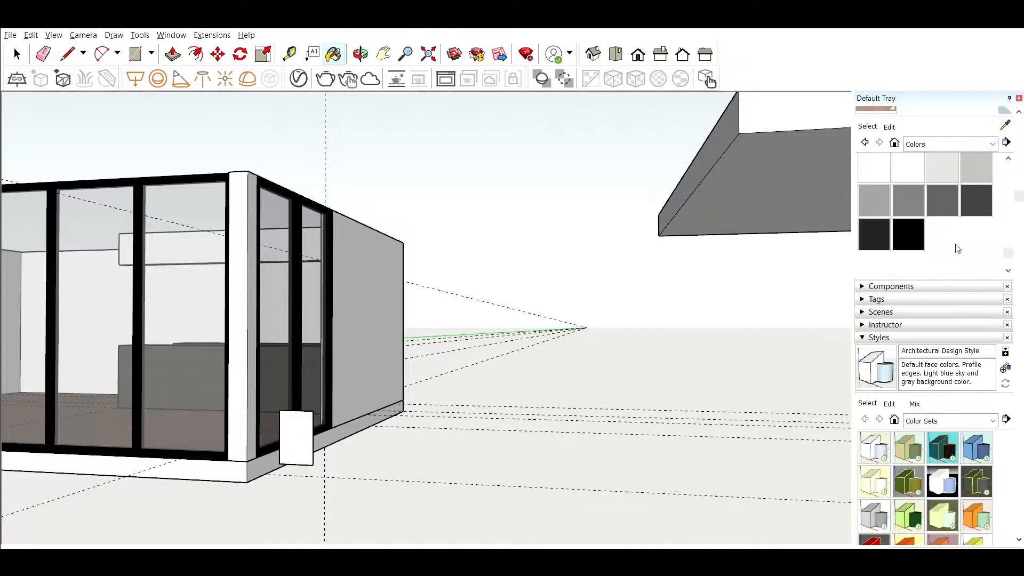
click(943, 202)
scroll(299, 441, up, 3)
click(299, 442)
Push/pull the gray upright rectangle into a thin upright box.
key(space)
key(p)
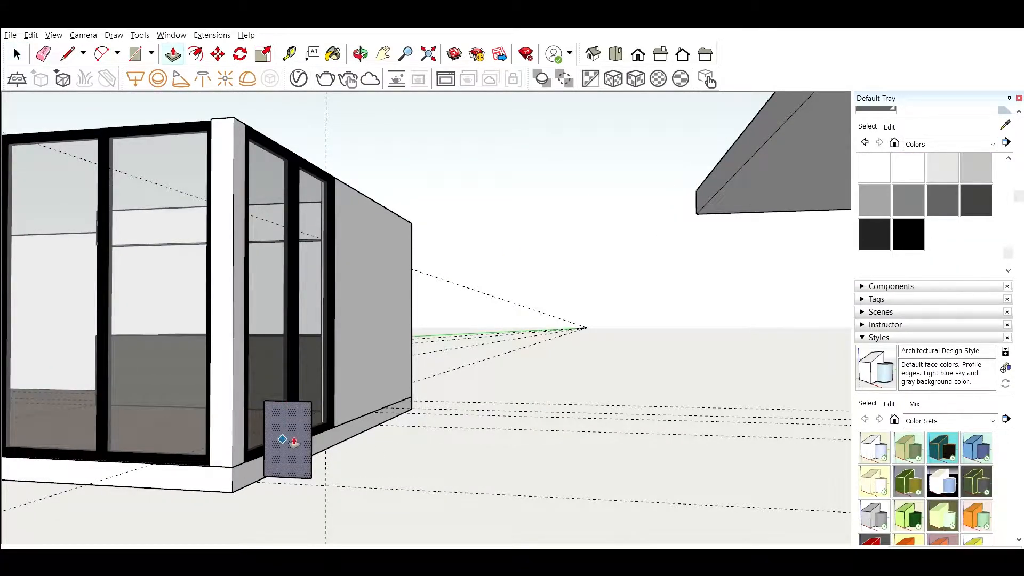
middle_drag(287, 446, 770, 293)
scroll(678, 331, down, 4)
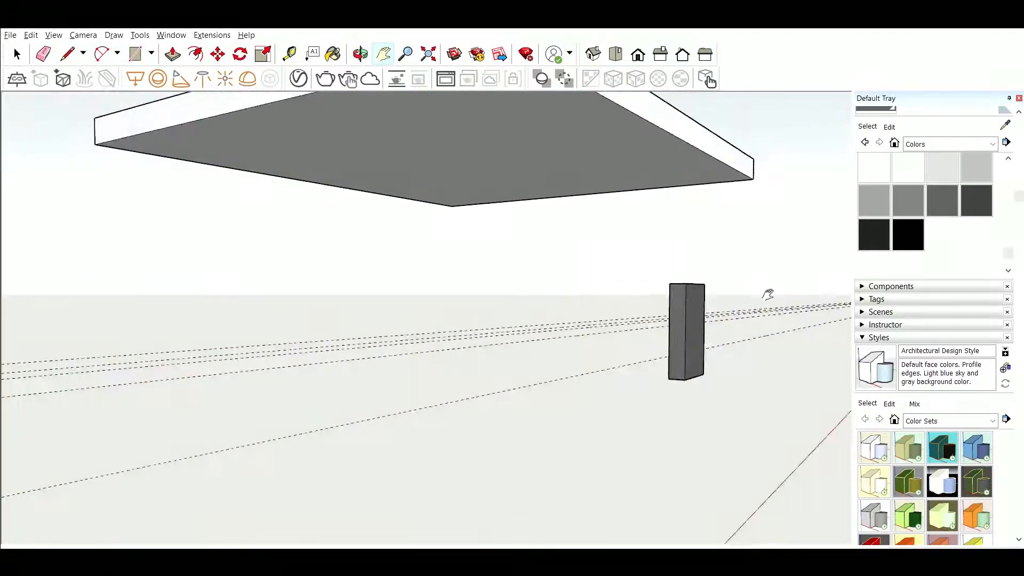
Place guides across the box's narrow side near its upper and lower ends and draw a small circle at each.
scroll(758, 297, up, 4)
key(t)
scroll(618, 333, up, 2)
click(575, 227)
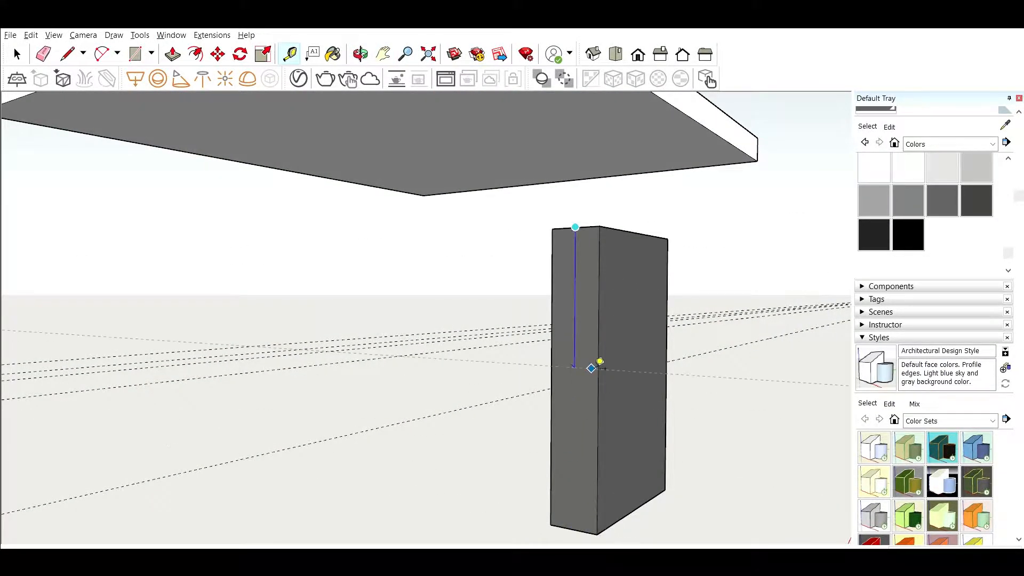
scroll(594, 421, down, 1)
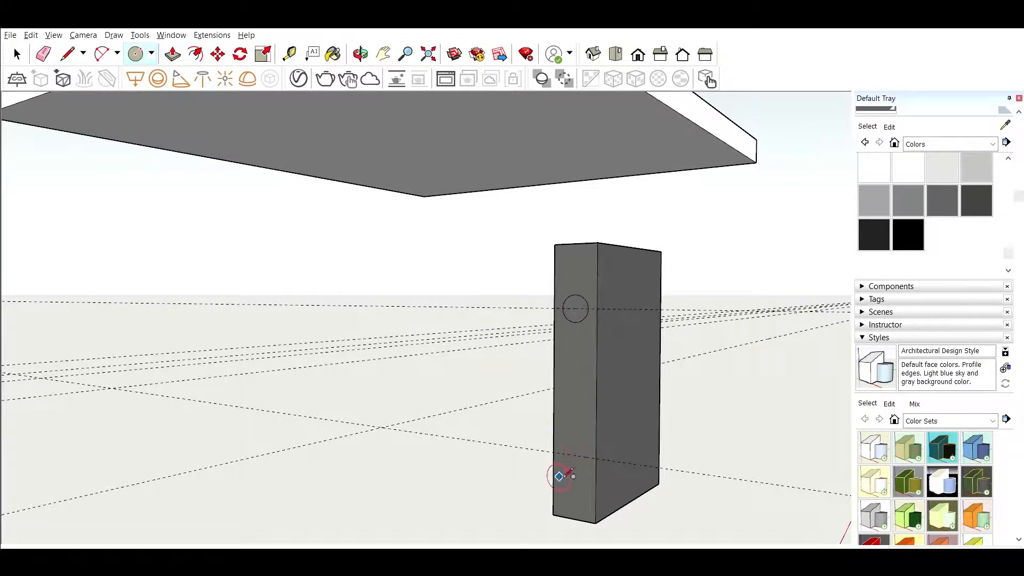
Push/pull both circles outward into short cylindrical pegs on the narrow side of the box.
key(p)
scroll(581, 310, up, 1)
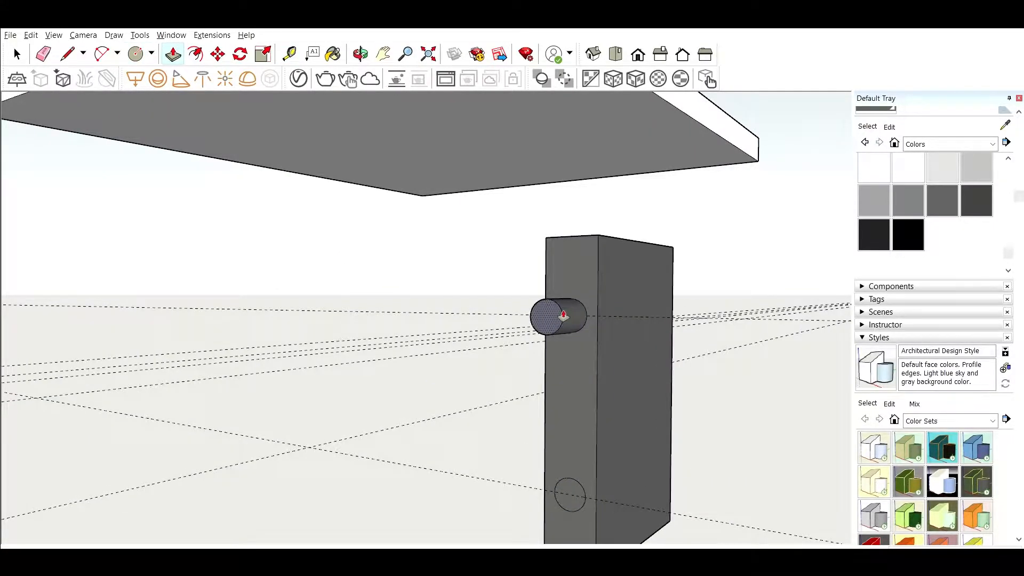
click(557, 316)
middle_drag(557, 316, 544, 288)
click(576, 502)
scroll(565, 502, down, 4)
middle_drag(565, 501, 341, 427)
click(245, 359)
Select the box together with its two pegs and group them.
key(space)
drag(222, 320, 346, 447)
middle_drag(527, 425, 181, 116)
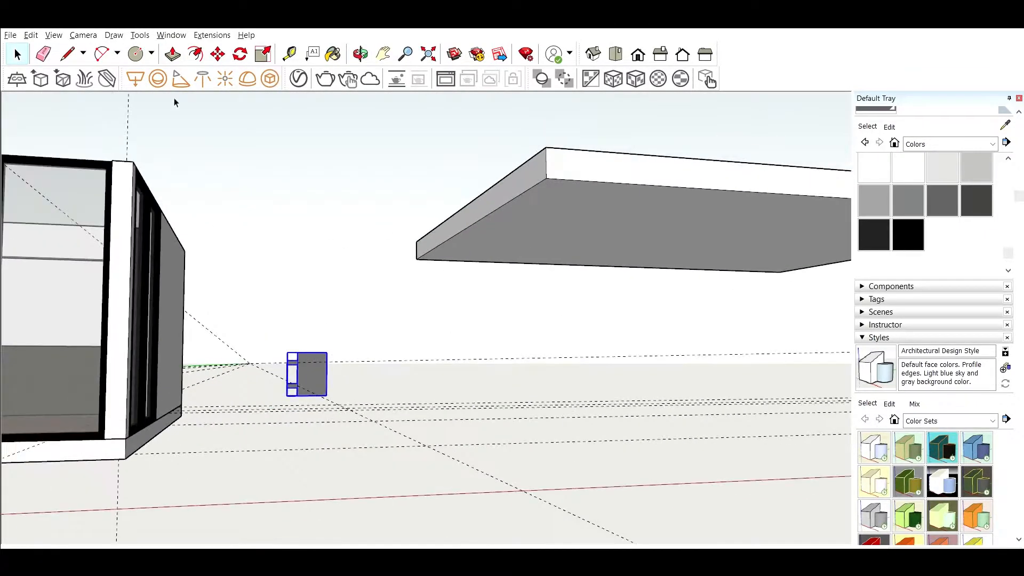
Move the grouped box to the glazed corner and mount it on the side of the corner column by its pegs.
click(288, 395)
middle_drag(195, 229, 89, 324)
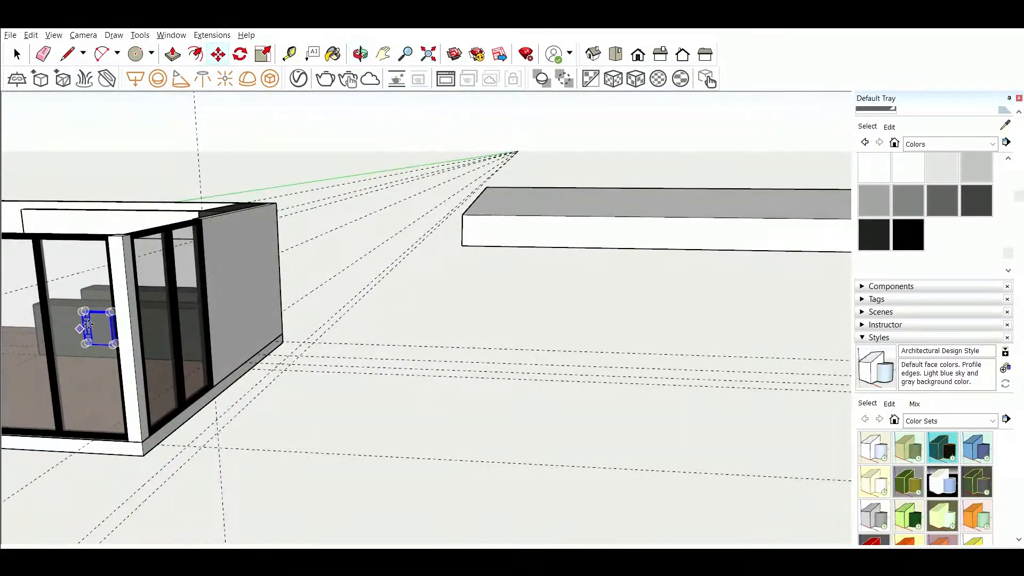
click(136, 272)
scroll(136, 273, up, 4)
middle_drag(136, 272, 288, 383)
click(283, 383)
scroll(174, 359, up, 4)
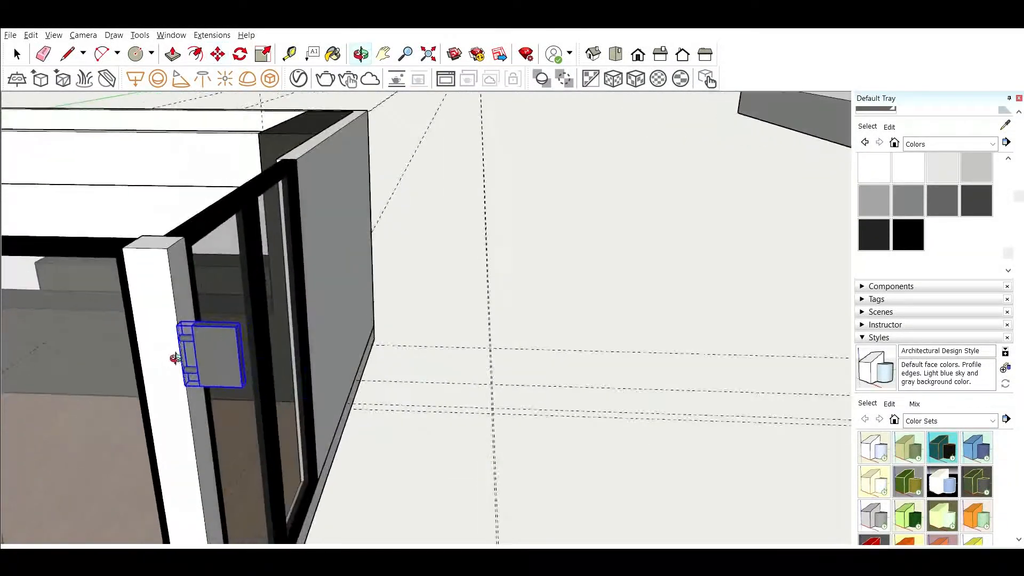
click(152, 309)
middle_drag(152, 309, 262, 299)
scroll(292, 277, down, 5)
scroll(290, 279, up, 5)
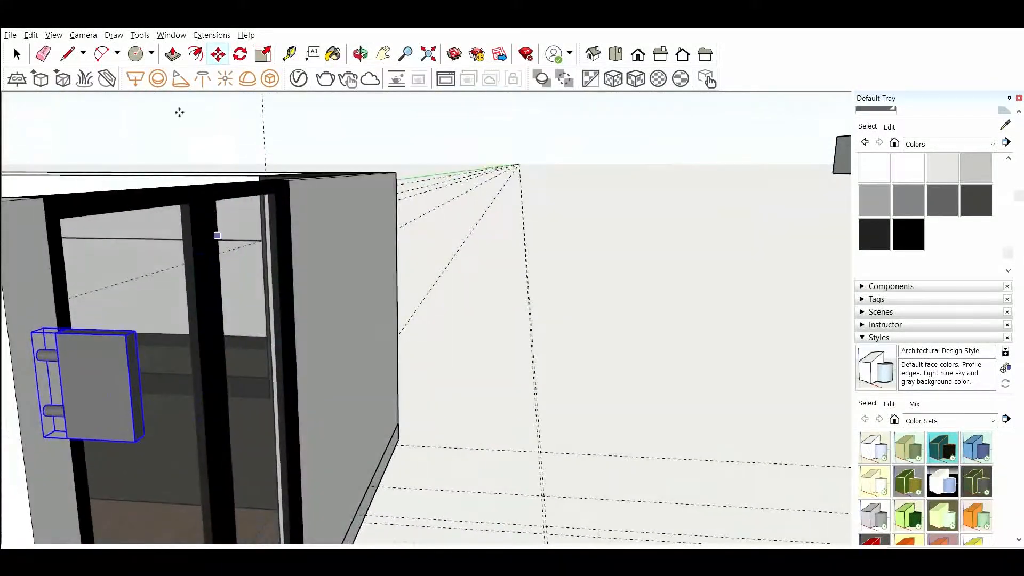
Open the mounted box group and push/pull its outer side face inward to make the box narrower.
click(22, 52)
double_click(139, 375)
click(138, 392)
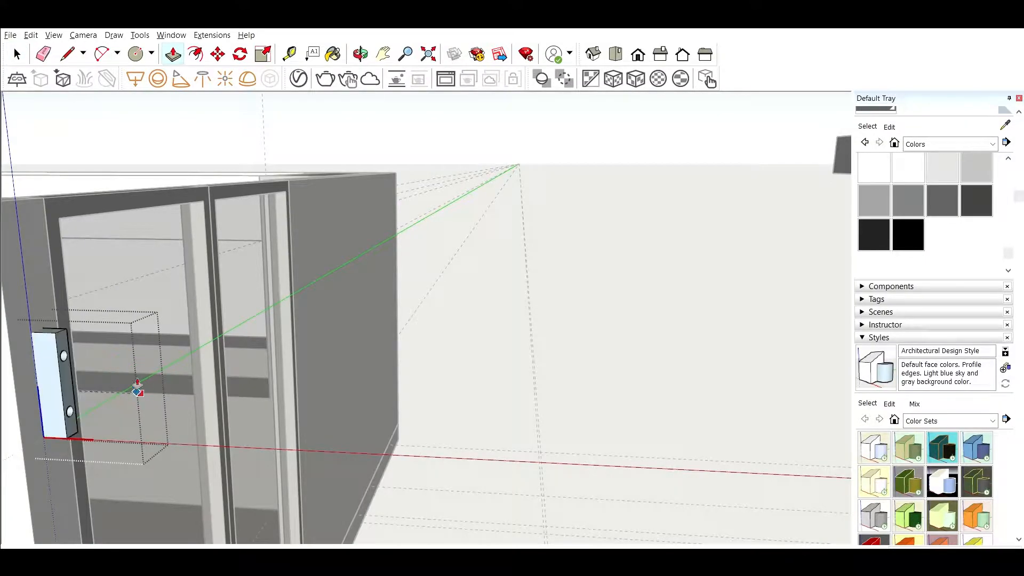
middle_drag(130, 308, 323, 361)
scroll(322, 361, down, 3)
scroll(169, 421, down, 8)
click(383, 54)
drag(347, 306, 382, 306)
mouse_move(229, 406)
middle_down()
mouse_move(340, 425)
mouse_move(479, 395)
mouse_move(518, 433)
mouse_move(533, 429)
middle_up()
key(space)
click(518, 433)
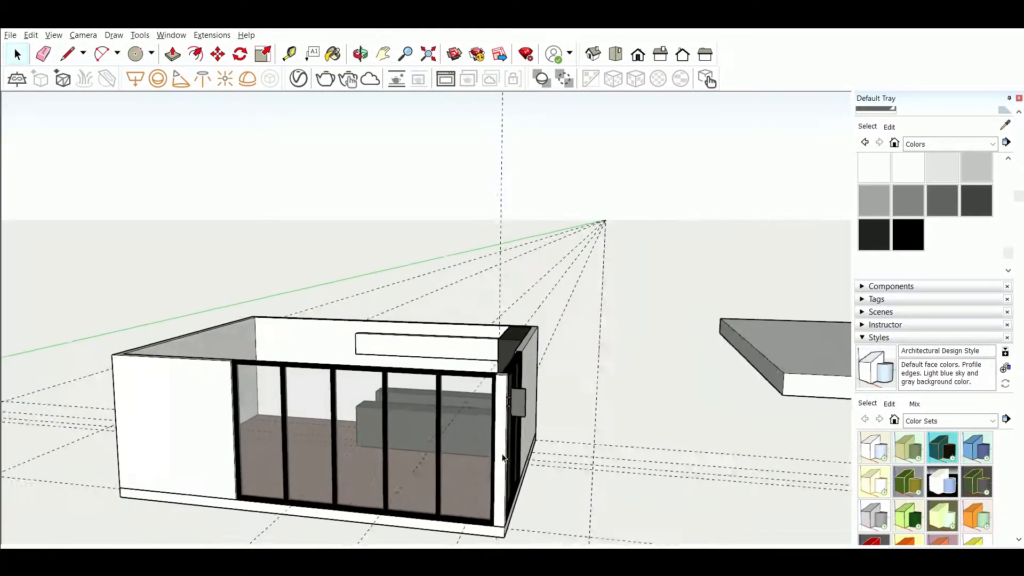
Open the walls group and paint the solid outer wall with the near-black Color M08.
scroll(504, 453, up, 2)
key(b)
click(873, 287)
scroll(426, 352, down, 4)
key(space)
double_click(213, 374)
triple_click(213, 373)
mouse_move(213, 372)
middle_down()
mouse_move(571, 475)
mouse_move(426, 459)
middle_up()
click(251, 439)
key(b)
click(251, 440)
Paint the corner column and the remaining outer wall faces with Color M08, and close the walls group.
scroll(256, 438, up, 2)
scroll(536, 403, up, 5)
click(555, 395)
scroll(593, 334, down, 5)
middle_drag(298, 426, 402, 401)
click(401, 401)
click(402, 357)
mouse_move(402, 356)
middle_down()
mouse_move(544, 317)
mouse_move(221, 226)
middle_up()
mouse_move(613, 315)
middle_down()
mouse_move(460, 327)
mouse_move(662, 453)
mouse_move(629, 281)
mouse_move(412, 283)
mouse_move(382, 299)
middle_up()
scroll(458, 331, up, 4)
click(463, 353)
scroll(629, 281, down, 4)
key(space)
key(Escape)
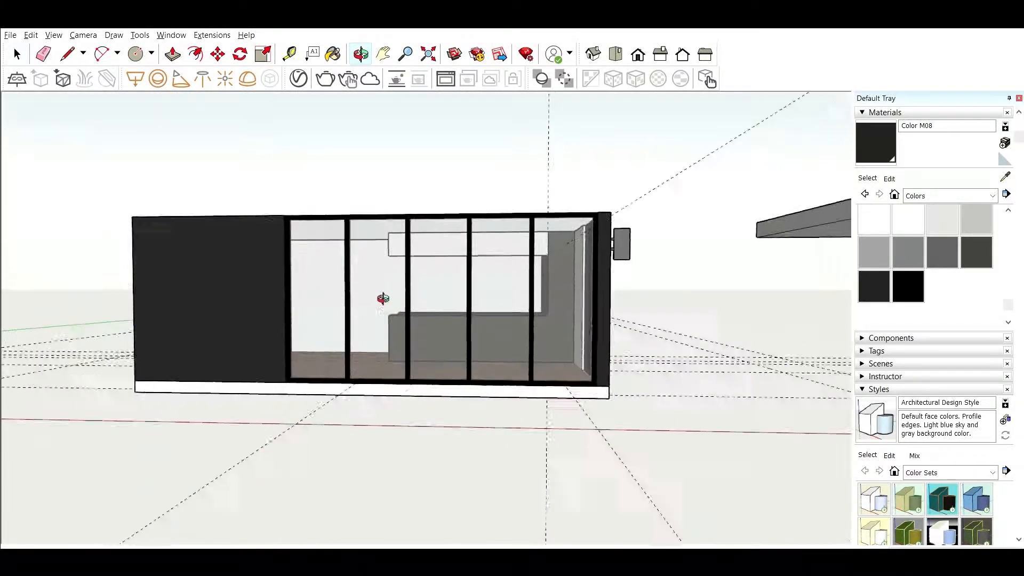
Open the separate roof slab group and paint all its faces with the black Color M09.
scroll(407, 302, down, 2)
click(908, 287)
scroll(759, 251, up, 3)
key(space)
double_click(773, 243)
triple_click(773, 243)
key(b)
click(773, 243)
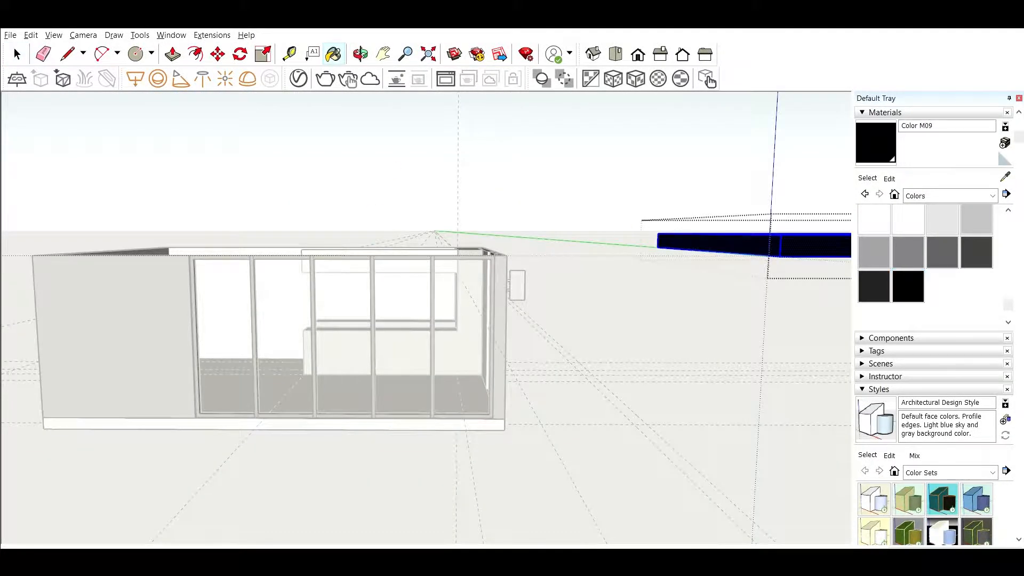
key(space)
click(669, 315)
Open the base slab group beneath the walls and paint its outer faces with the Bricks_Painted_B01_1m material.
scroll(407, 301, down, 3)
middle_drag(407, 302, 240, 310)
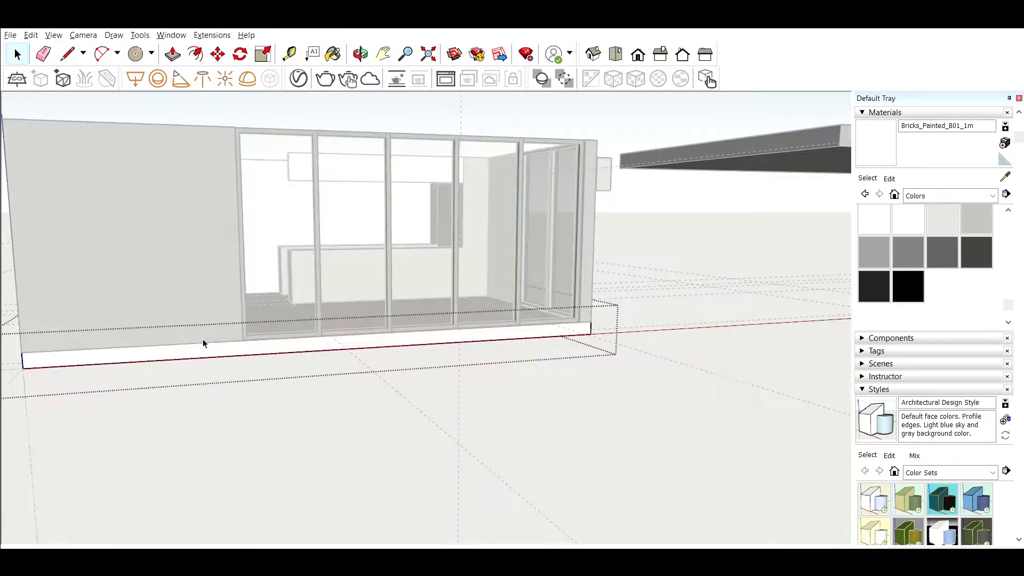
middle_drag(172, 359, 397, 341)
click(146, 426)
double_click(293, 359)
click(292, 359)
double_click(356, 355)
click(309, 363)
click(306, 419)
double_click(330, 358)
click(331, 358)
click(333, 359)
key(b)
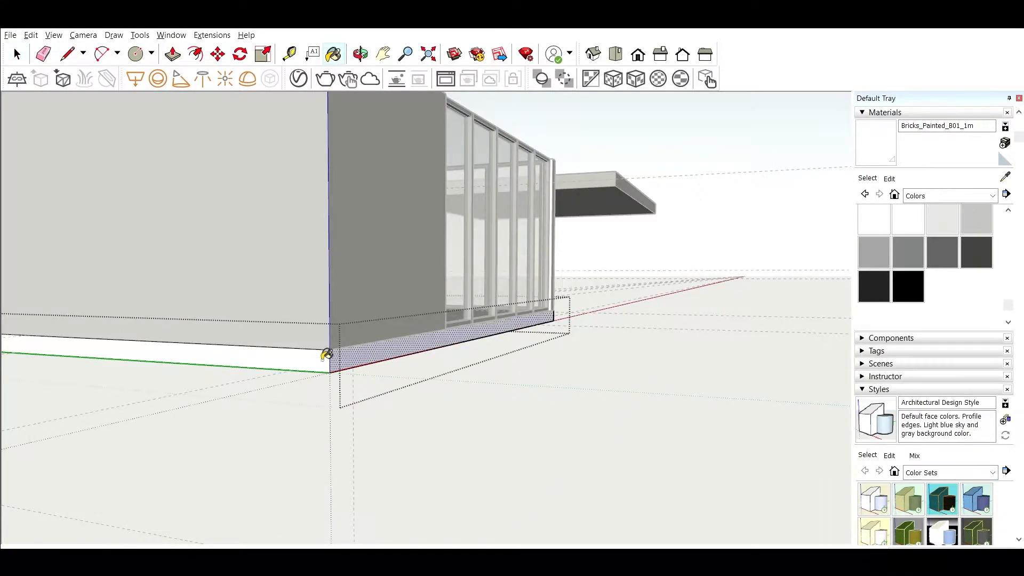
middle_drag(327, 354, 715, 368)
mouse_move(206, 368)
middle_down()
mouse_move(591, 443)
mouse_move(741, 405)
middle_up()
click(16, 53)
click(392, 404)
Darken the Bricks_Painted_B01_1m material to a medium gray.
scroll(392, 405, up, 2)
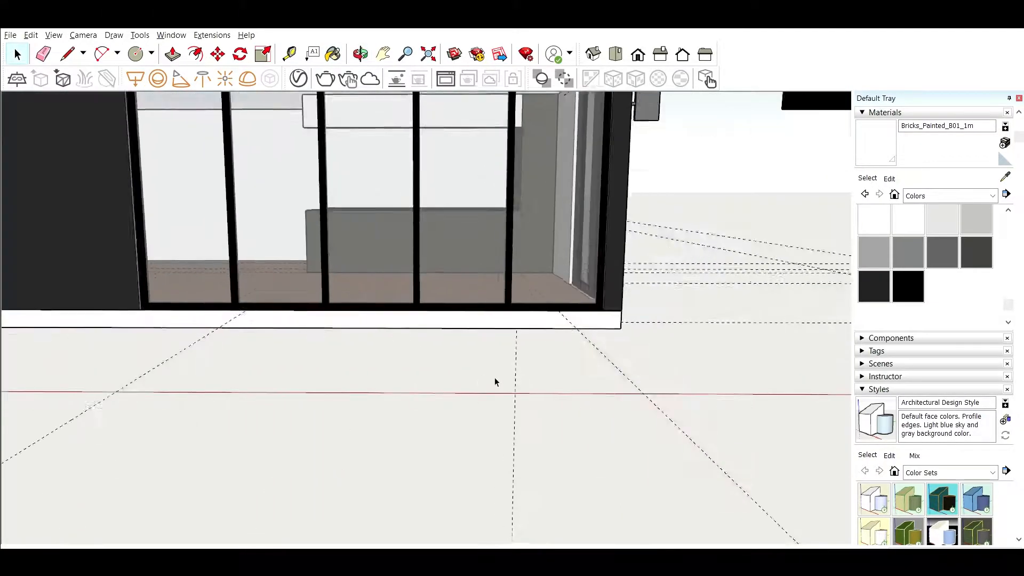
middle_drag(496, 382, 664, 390)
scroll(251, 397, up, 3)
mouse_move(251, 397)
middle_down()
mouse_move(119, 395)
mouse_move(162, 405)
middle_up()
click(889, 178)
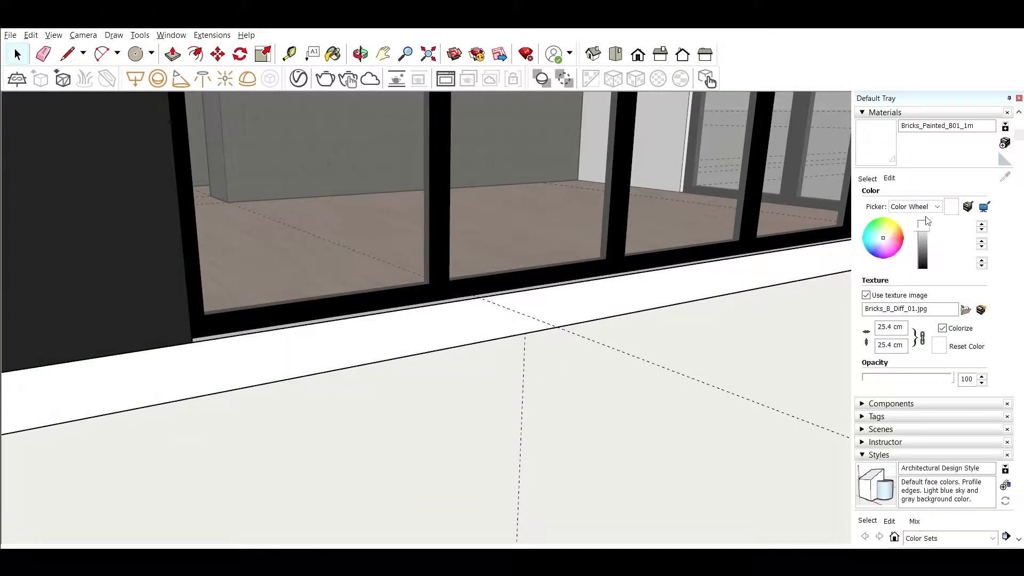
click(924, 228)
drag(925, 229, 926, 235)
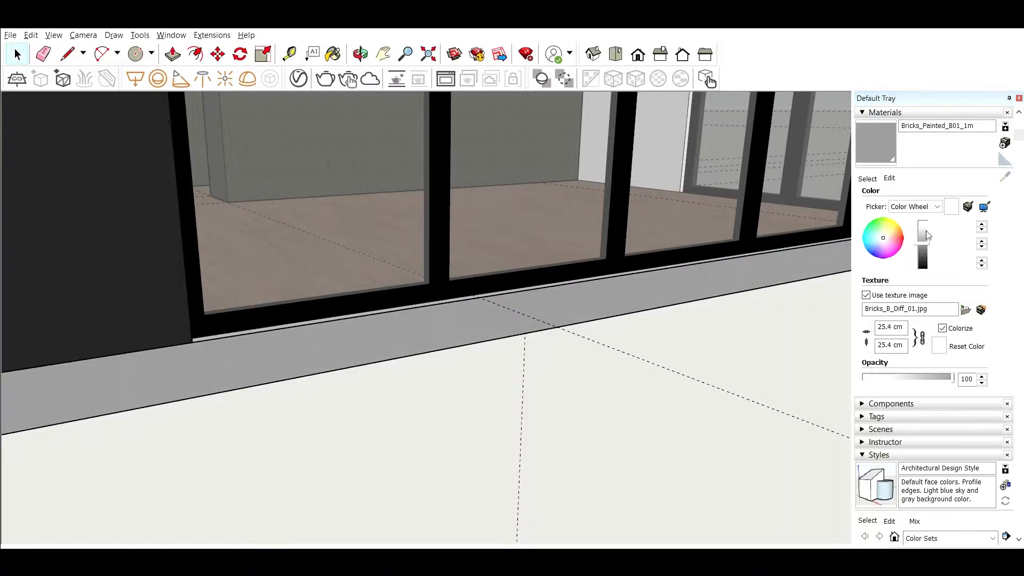
Enlarge the painted brick texture, trying 111.4 cm and settling on 222.4 cm.
drag(886, 326, 870, 315)
scroll(730, 326, down, 5)
middle_drag(730, 327, 539, 331)
scroll(585, 309, down, 2)
scroll(932, 322, up, 1)
drag(890, 340, 862, 331)
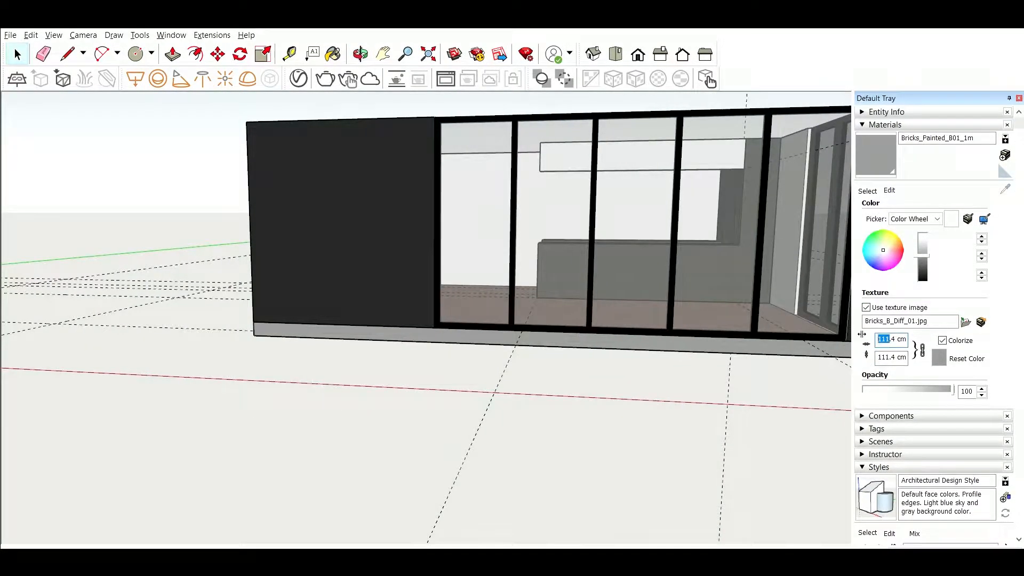
text(222)
scroll(660, 347, up, 3)
scroll(660, 347, down, 4)
mouse_move(660, 347)
middle_down()
mouse_move(699, 336)
mouse_move(494, 317)
mouse_move(479, 325)
middle_up()
scroll(673, 259, down, 2)
Open the walls group and erase the leftover edge along the interior floor beside the side wall and glazing.
mouse_move(539, 272)
middle_down()
mouse_move(546, 350)
mouse_move(584, 368)
middle_up()
scroll(568, 252, up, 8)
key(e)
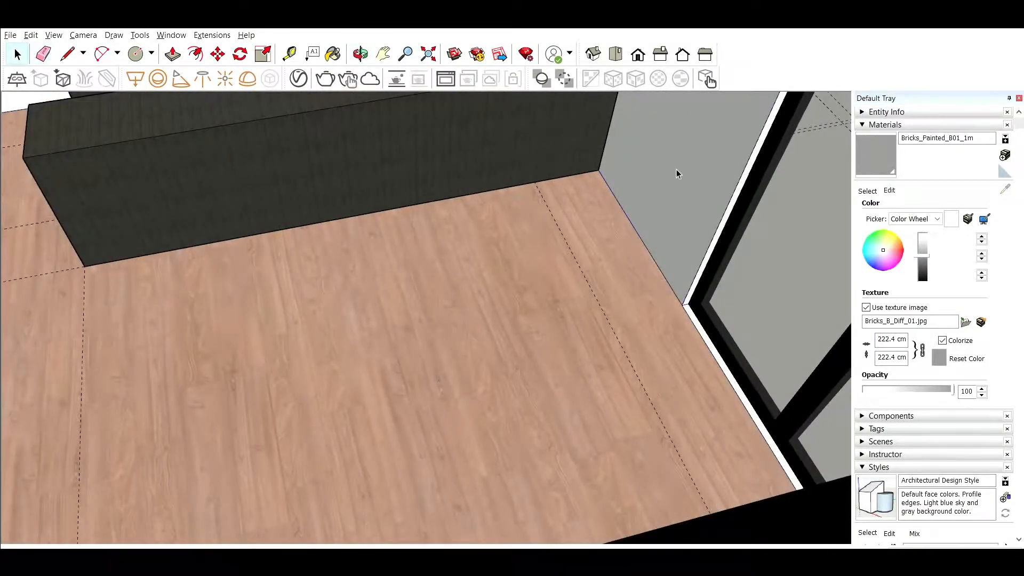
double_click(677, 173)
click(677, 174)
key(e)
scroll(759, 359, up, 2)
mouse_move(759, 359)
middle_down()
mouse_move(875, 409)
mouse_move(832, 395)
middle_up()
scroll(587, 311, down, 3)
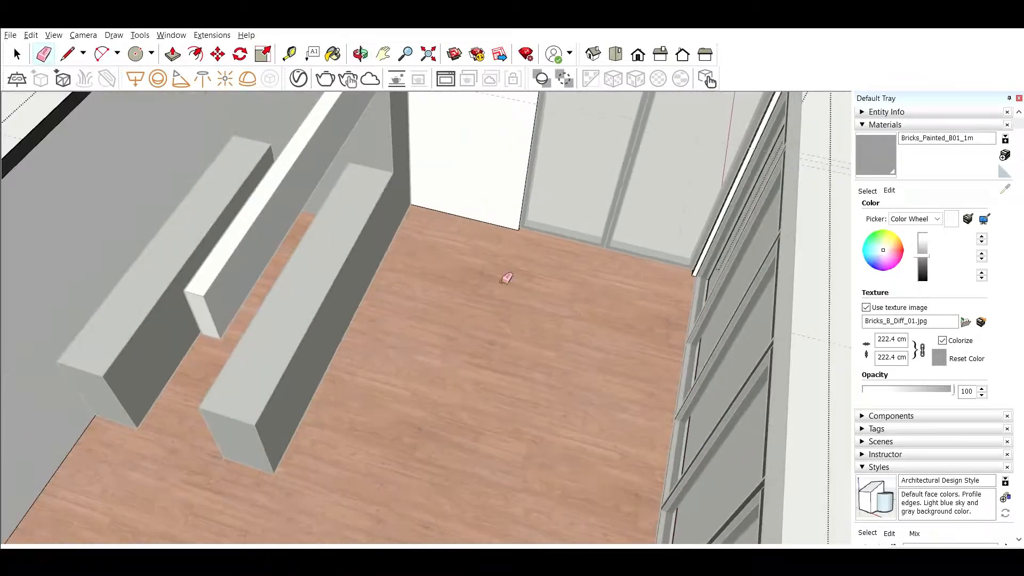
scroll(590, 201, down, 4)
Sample Color M08 from the walls and paint the inner faces of the corner column with it.
alt+click(128, 482)
scroll(665, 159, up, 5)
click(665, 159)
mouse_move(665, 159)
middle_down()
mouse_move(435, 171)
mouse_move(375, 215)
mouse_move(438, 240)
middle_up()
scroll(423, 171, up, 2)
click(424, 171)
click(368, 214)
scroll(368, 215, down, 4)
scroll(290, 265, up, 2)
middle_drag(290, 265, 583, 294)
scroll(584, 295, down, 3)
scroll(584, 295, down, 3)
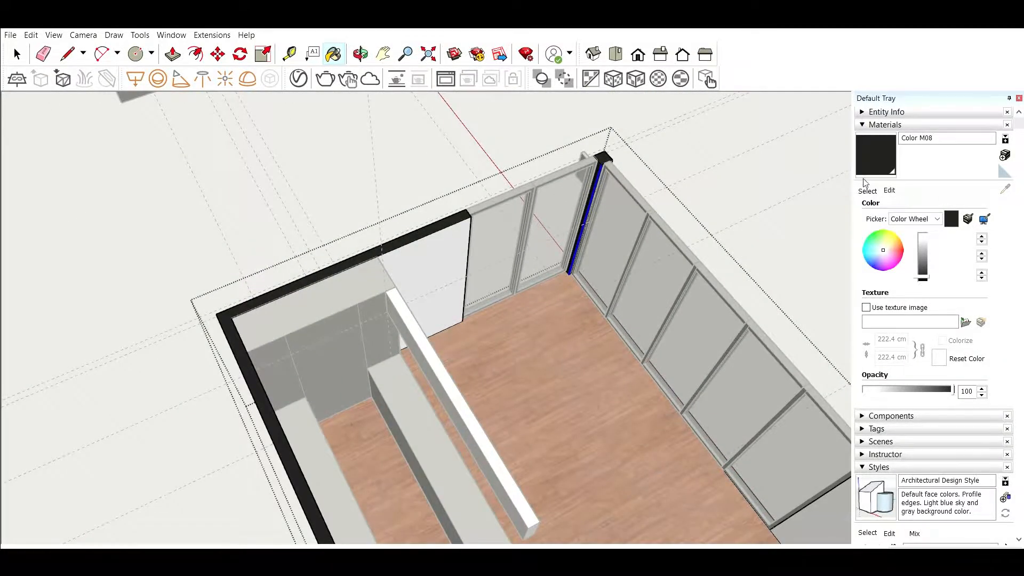
Choose Brick Antique 01 from the Brick, Cladding and Siding collection and paint the short inner wall between the cabinet and glazing.
click(866, 190)
click(955, 208)
click(957, 219)
scroll(941, 256, down, 3)
scroll(928, 251, up, 3)
click(909, 234)
click(430, 262)
scroll(512, 279, up, 3)
middle_drag(691, 340, 320, 225)
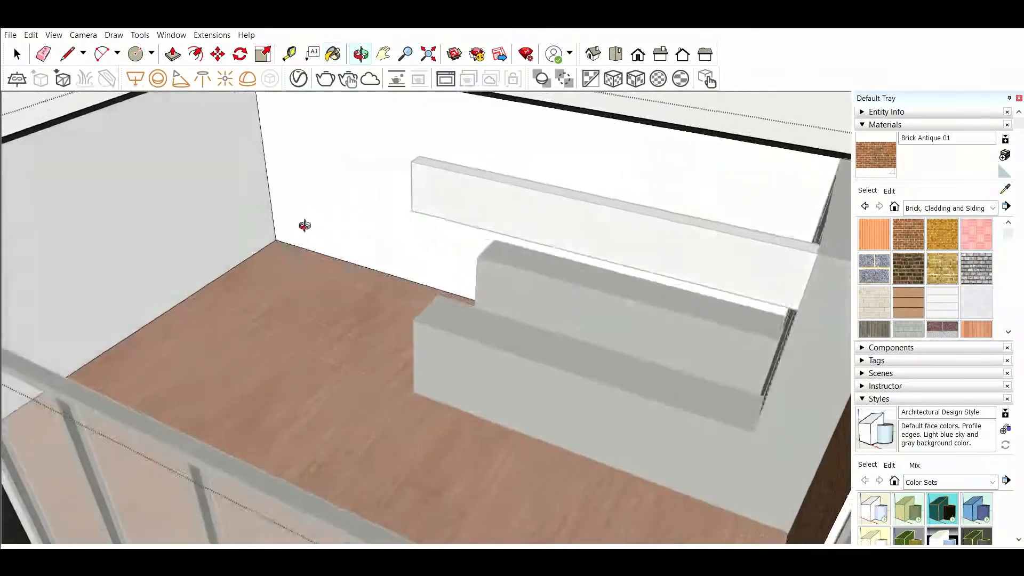
Paint the long back wall and the opposite side wall inside the room with Brick Antique 01.
scroll(320, 225, down, 5)
click(277, 213)
click(436, 223)
mouse_move(437, 222)
middle_down()
mouse_move(731, 256)
mouse_move(815, 240)
middle_up()
click(517, 217)
key(space)
mouse_move(656, 309)
middle_down()
mouse_move(506, 268)
mouse_move(299, 255)
mouse_move(459, 226)
mouse_move(306, 133)
mouse_move(629, 199)
middle_up()
key(b)
scroll(685, 229, up, 4)
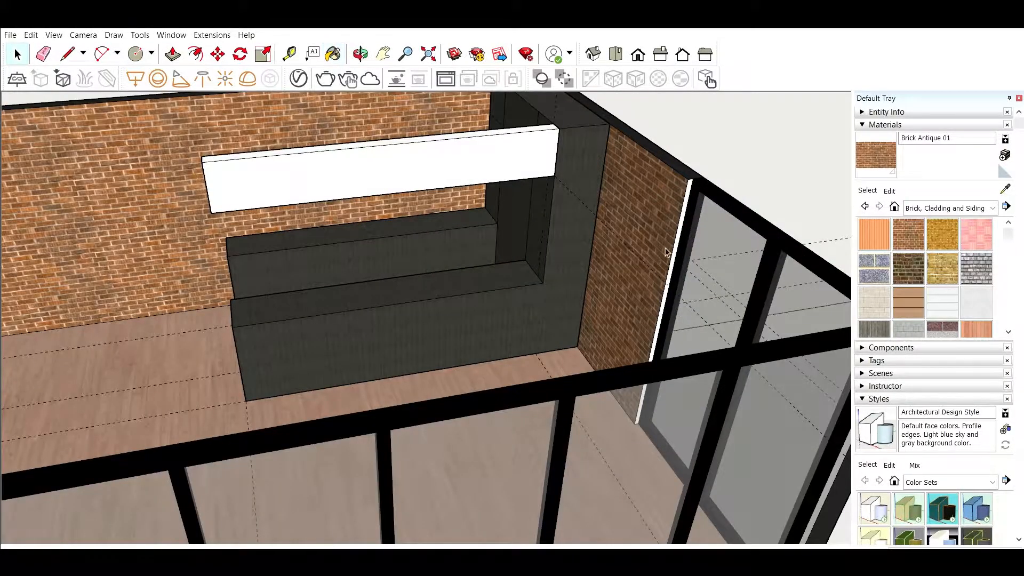
scroll(672, 244, up, 3)
scroll(679, 238, down, 10)
scroll(901, 268, down, 2)
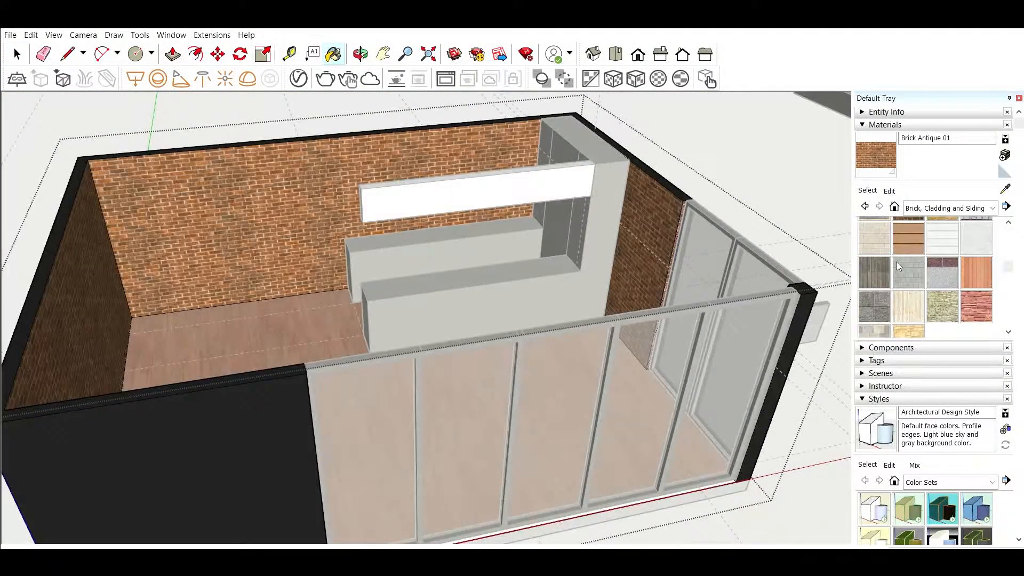
Try other materials from the brick collection on the long back wall and undo the paint changes.
click(901, 269)
click(330, 229)
mouse_move(624, 253)
middle_down()
mouse_move(446, 249)
mouse_move(425, 221)
middle_up()
key(ctrl+z)
click(16, 53)
key(ctrl+z)
key(b)
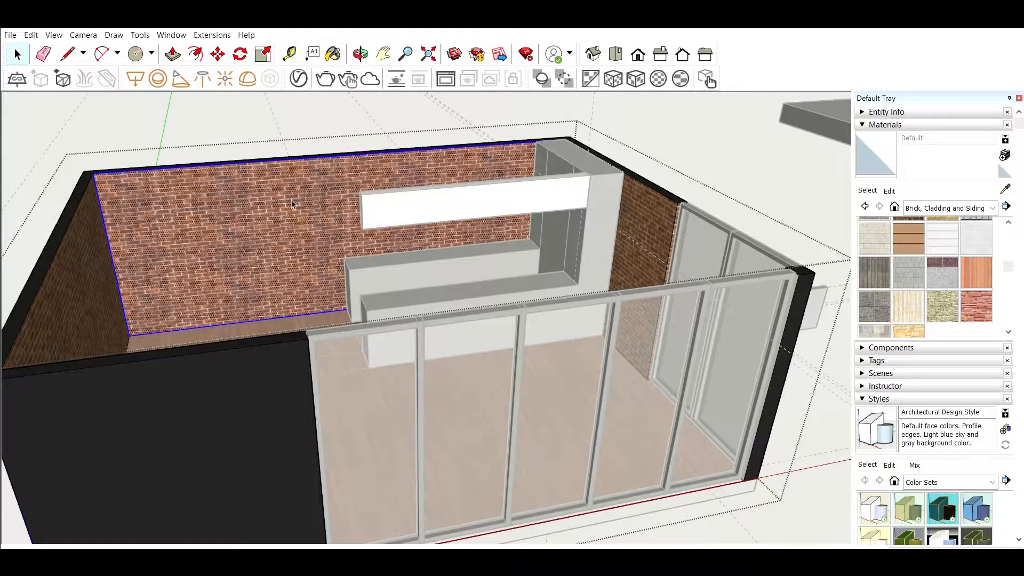
scroll(320, 229, down, 3)
click(17, 54)
click(80, 133)
scroll(275, 220, up, 2)
triple_click(277, 221)
double_click(277, 222)
scroll(941, 267, down, 2)
Try plain colors from the Colors-Named collection on the inner walls.
click(971, 211)
click(929, 256)
scroll(934, 264, down, 10)
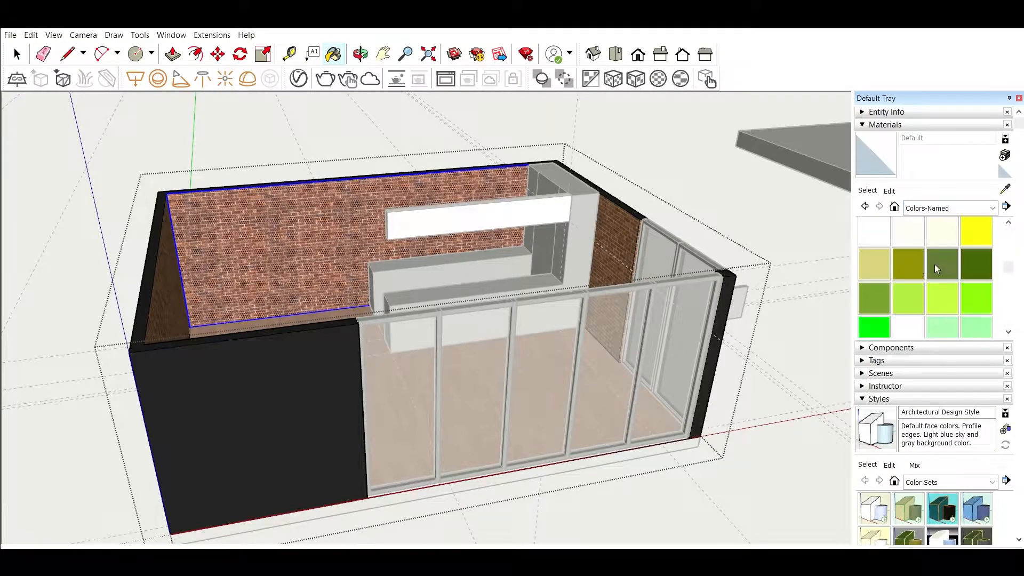
click(908, 299)
click(434, 251)
scroll(434, 269, up, 2)
middle_drag(434, 270, 277, 288)
click(304, 224)
middle_drag(431, 229, 15, 105)
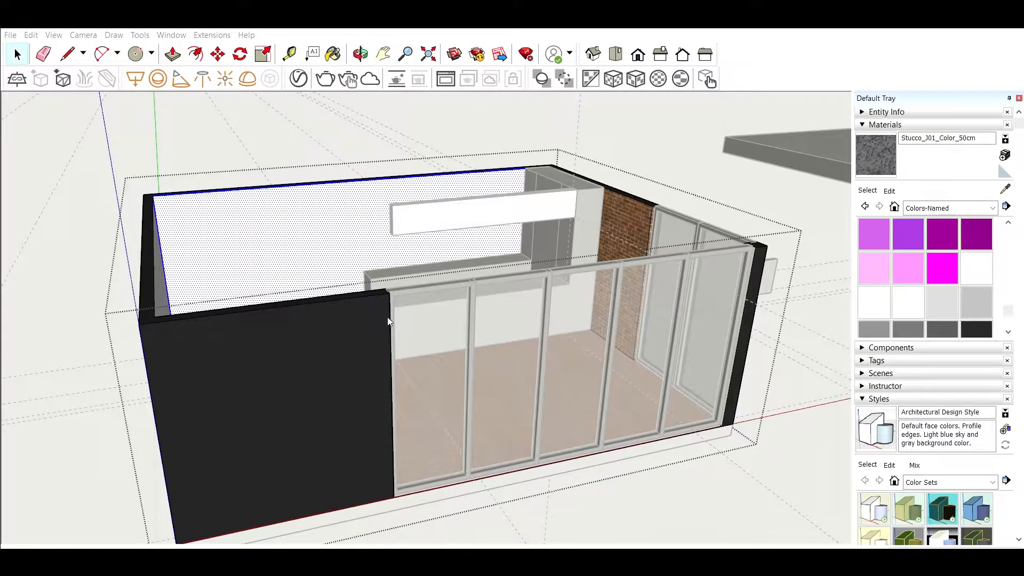
Paint the inner walls with Stucco_J01_Color_50cm and set its texture size to 555.4 cm.
click(491, 247)
scroll(491, 247, up, 3)
scroll(555, 267, up, 3)
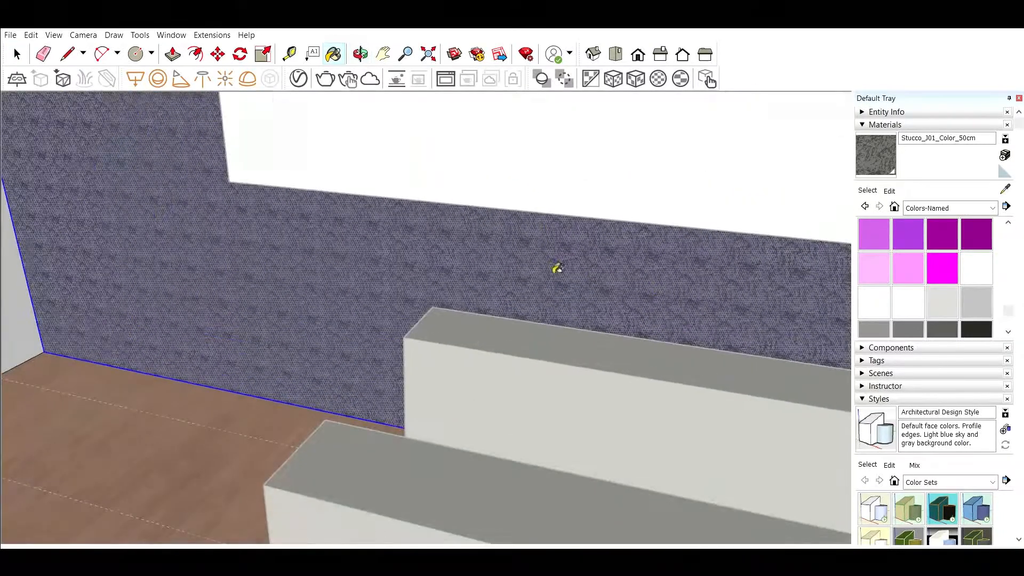
click(890, 191)
drag(886, 340, 858, 333)
text(555.4)
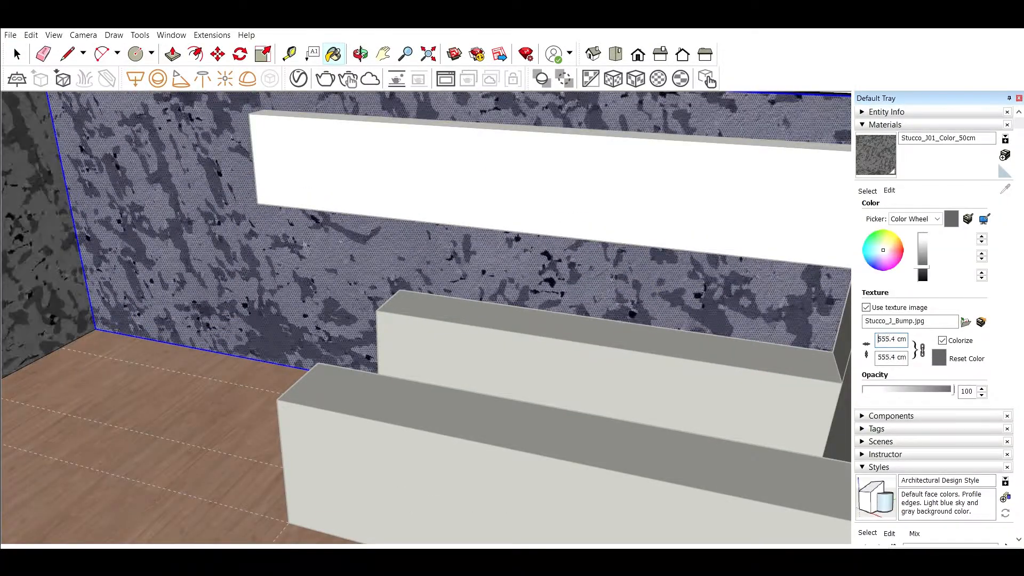
Lighten the stucco material to a pale gray and leave the walls group.
scroll(798, 278, down, 3)
click(926, 245)
scroll(770, 270, down, 10)
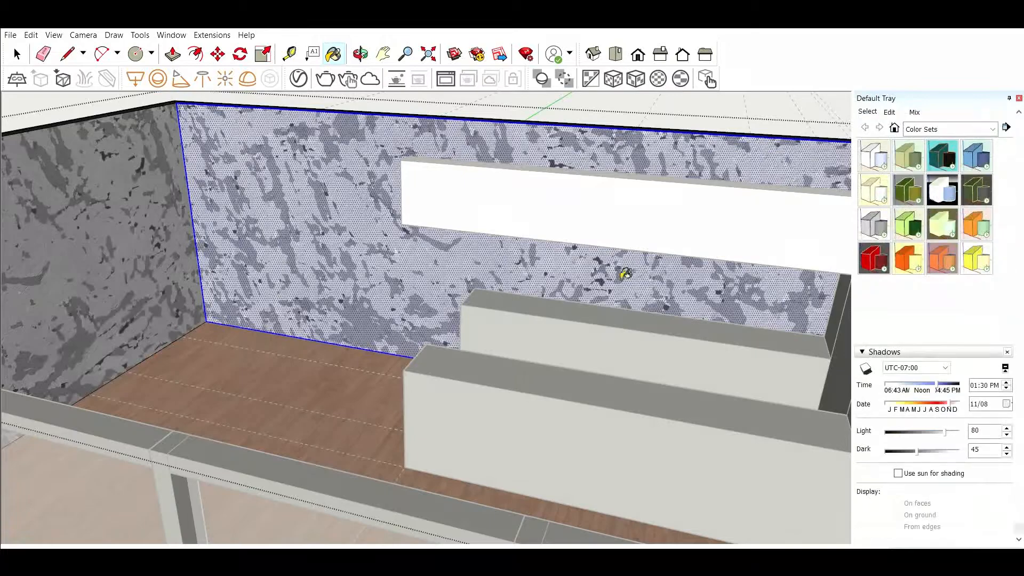
scroll(471, 258, down, 5)
key(space)
click(187, 196)
middle_drag(384, 304, 593, 306)
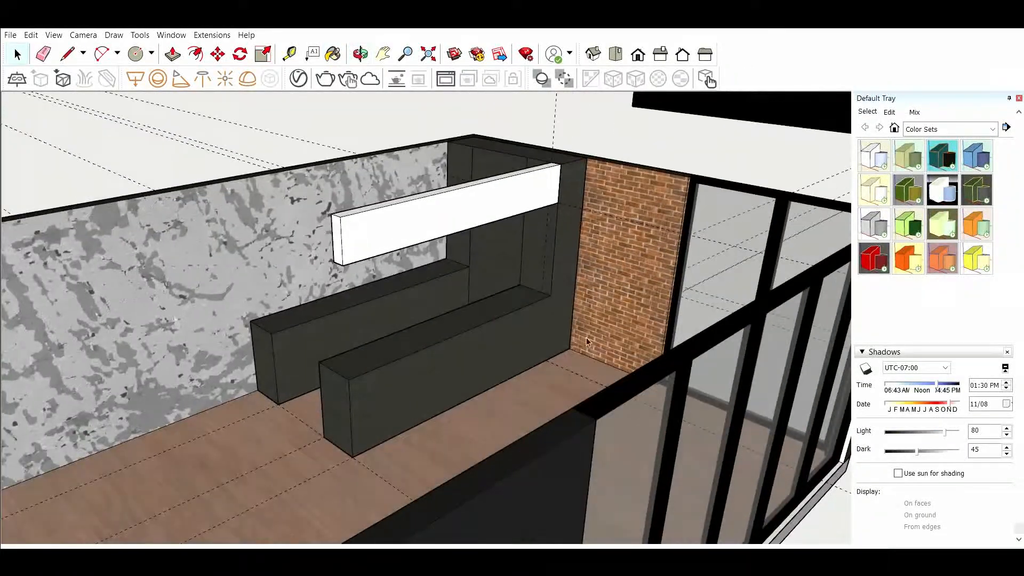
Sample Color M08 from the dark wall and paint the faces of the white hanging beam above the counter.
key(b)
alt+click(554, 466)
key(space)
double_click(420, 218)
key(b)
click(419, 221)
click(335, 234)
mouse_move(337, 184)
middle_down()
mouse_move(398, 198)
mouse_move(413, 244)
middle_up()
click(419, 215)
key(space)
click(96, 141)
scroll(406, 277, down, 5)
middle_drag(587, 341, 107, 347)
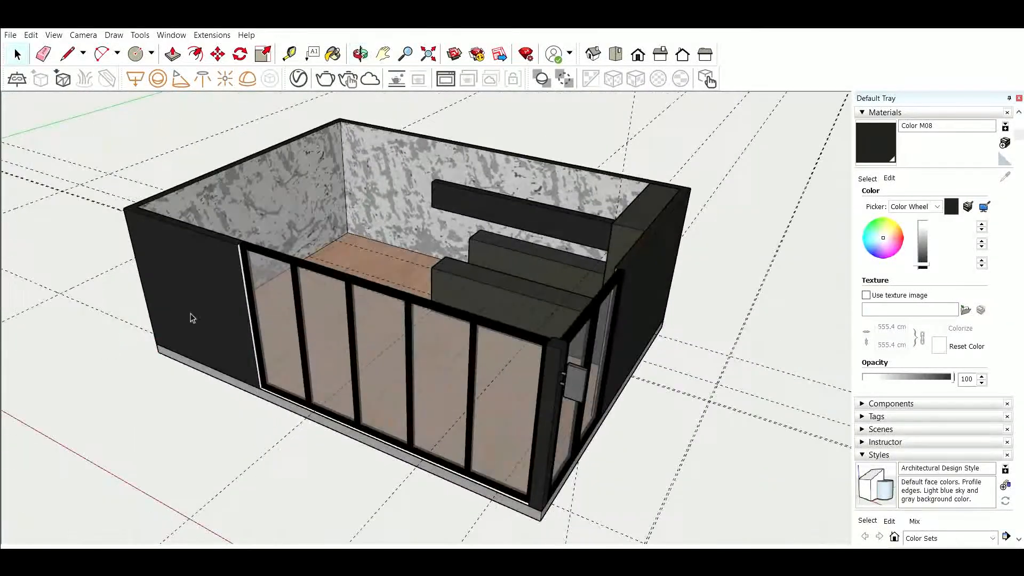
Remove the dashed guide lines in and around the building.
scroll(453, 256, up, 4)
middle_drag(480, 256, 419, 290)
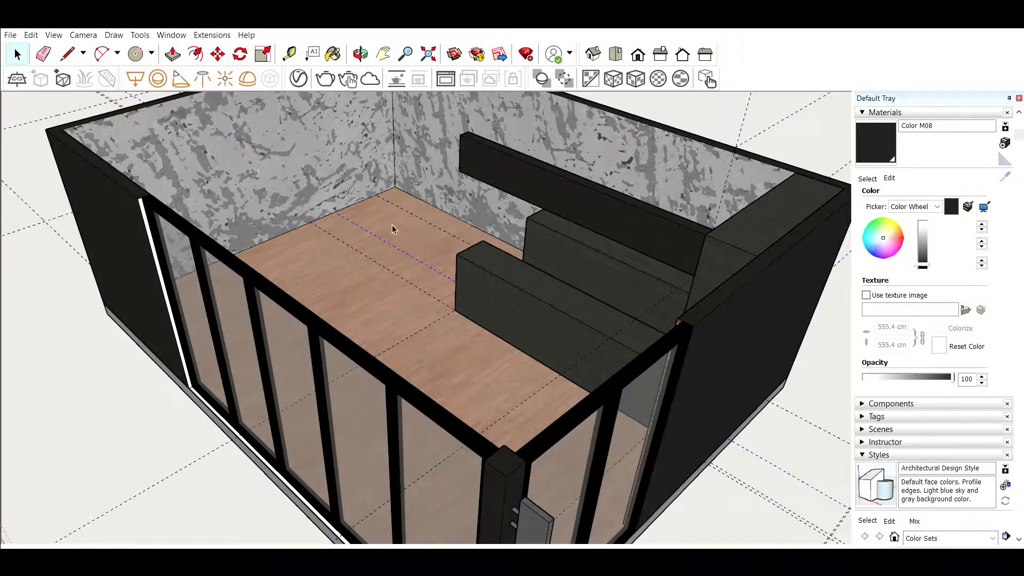
scroll(505, 297, down, 5)
mouse_move(505, 297)
middle_down()
mouse_move(704, 287)
mouse_move(703, 302)
middle_up()
key(e)
drag(129, 333, 110, 269)
mouse_move(389, 330)
middle_down()
mouse_move(446, 272)
mouse_move(496, 315)
middle_up()
Move the vertical KAFE lettering beside the corner column and scale it down to the size of the sign box.
scroll(496, 299, up, 4)
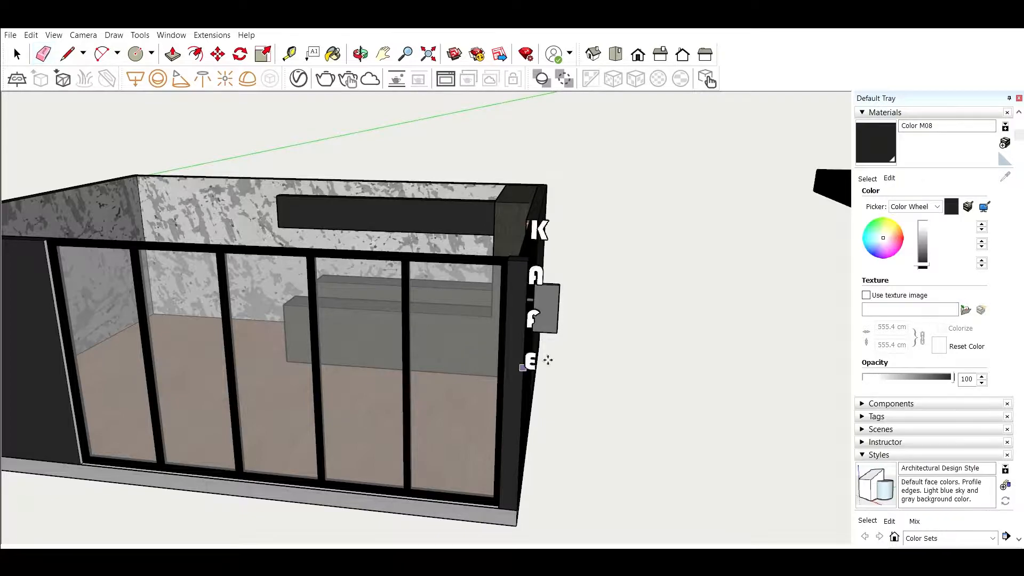
drag(534, 364, 555, 326)
scroll(587, 173, up, 2)
key(s)
scroll(587, 173, up, 1)
middle_drag(587, 173, 502, 244)
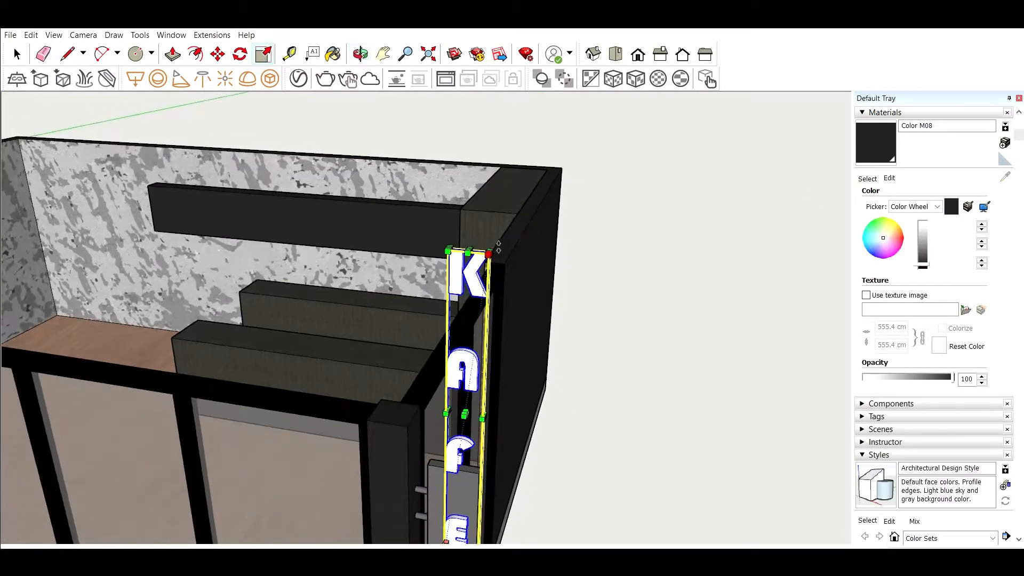
drag(498, 248, 506, 400)
scroll(502, 352, down, 2)
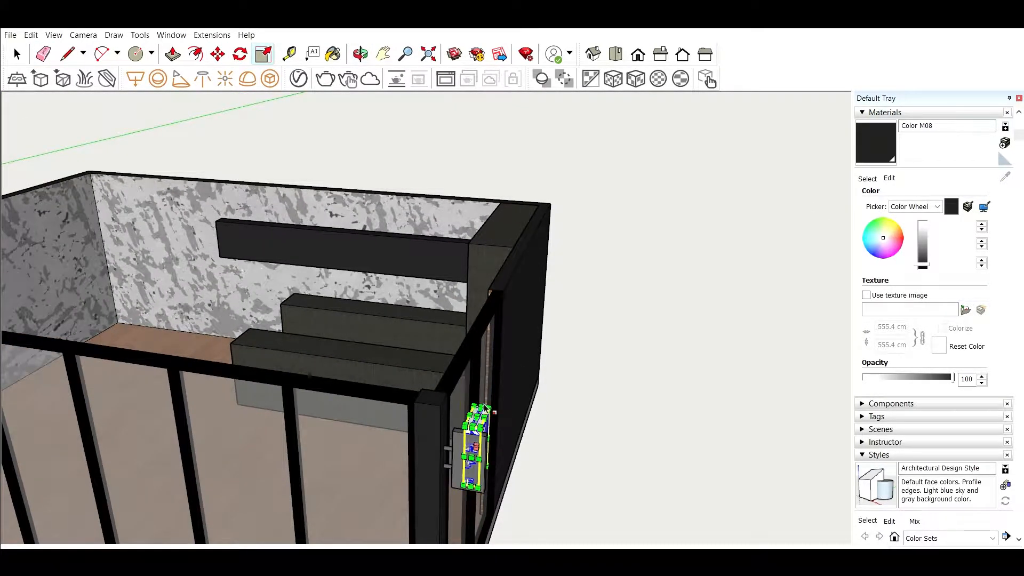
Resize the KAFE lettering further and place it centered on the sign box's front face.
drag(485, 401, 484, 442)
scroll(501, 465, up, 1)
mouse_move(501, 465)
middle_down()
mouse_move(511, 398)
mouse_move(490, 453)
middle_up()
scroll(512, 396, up, 3)
key(m)
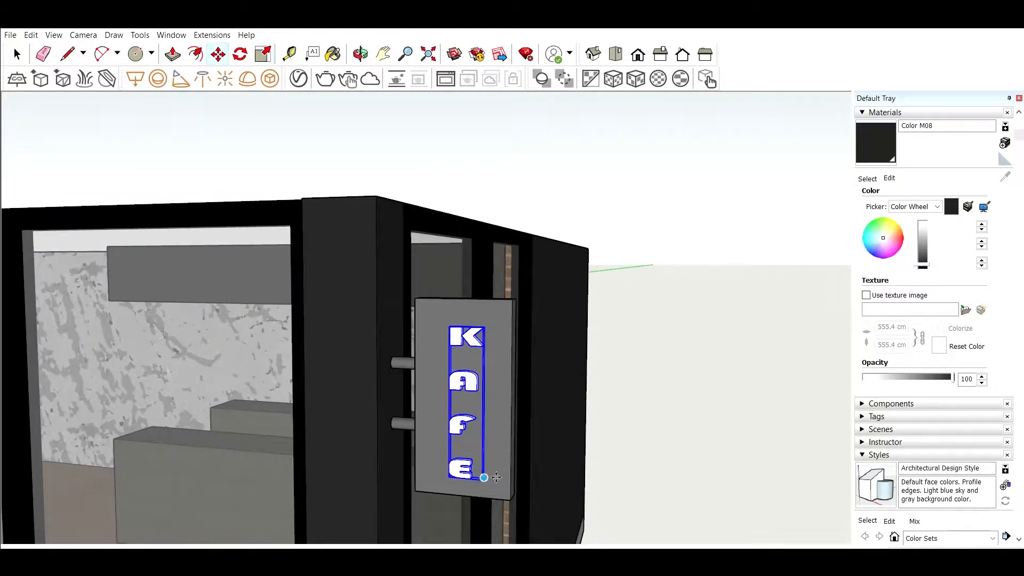
click(17, 53)
click(640, 181)
Copy the KAFE lettering onto the opposite face of the sign box.
scroll(427, 381, up, 2)
scroll(453, 374, down, 2)
click(464, 376)
middle_drag(559, 363, 320, 405)
key(m)
scroll(328, 429, down, 5)
middle_drag(246, 434, 608, 342)
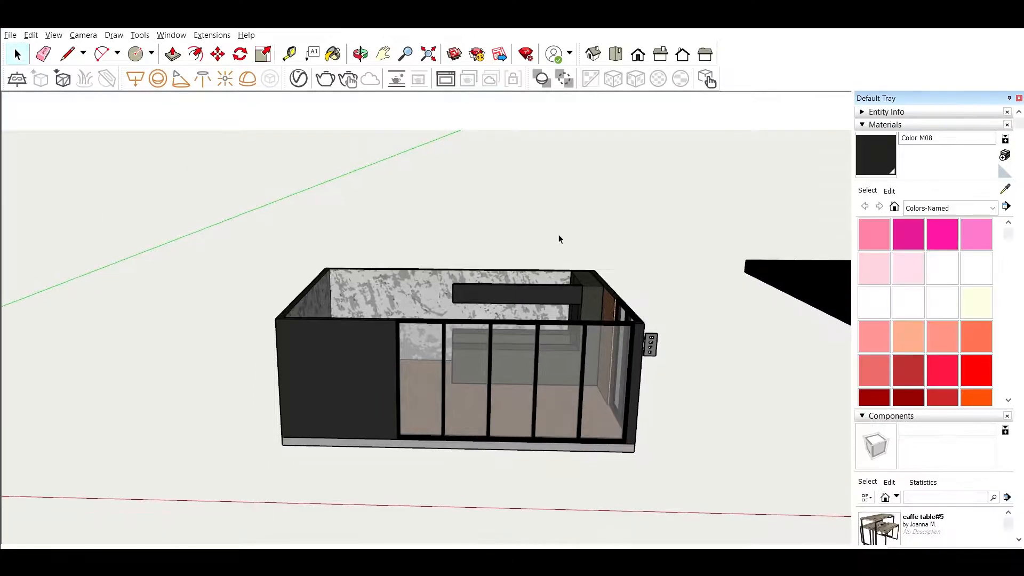
Paint the hanging beam above the counter with the Laminate_D02_120cm material.
scroll(558, 235, up, 6)
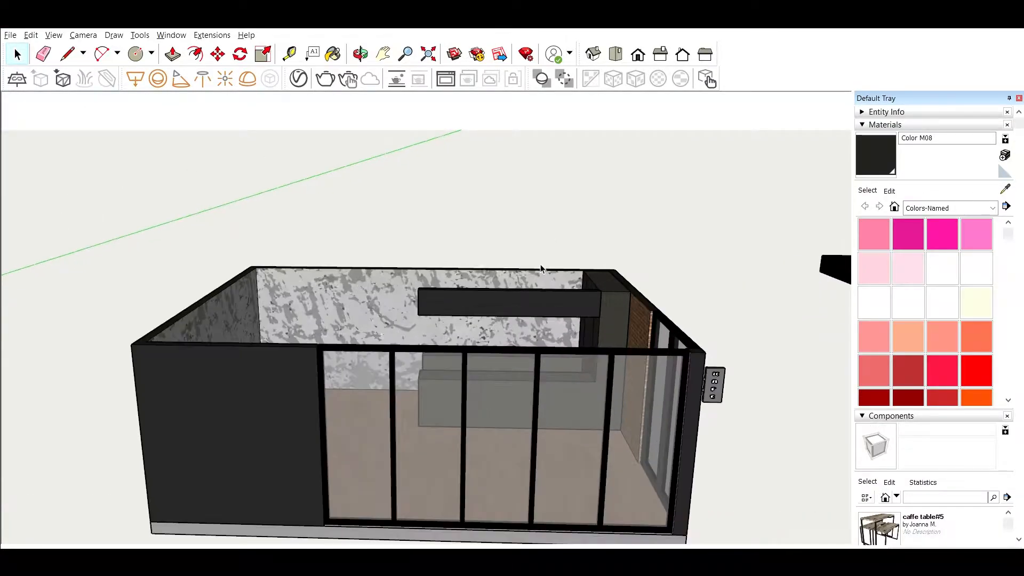
click(581, 312)
mouse_move(595, 442)
middle_down()
mouse_move(459, 311)
mouse_move(380, 357)
mouse_move(622, 354)
mouse_move(512, 132)
mouse_move(466, 238)
mouse_move(373, 246)
mouse_move(442, 216)
middle_up()
scroll(374, 245, down, 10)
scroll(256, 172, up, 2)
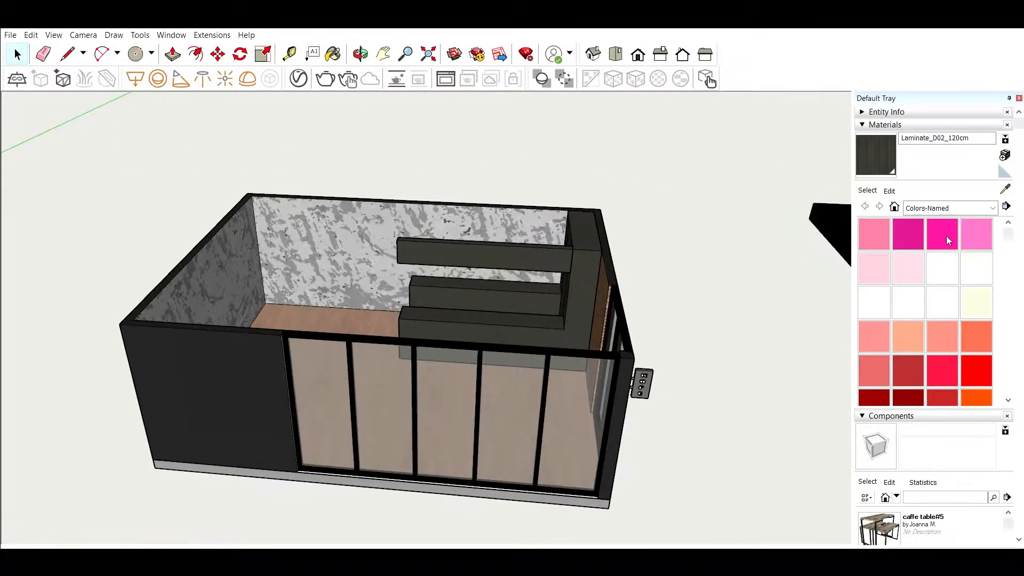
Insert the J46 + J67 FDB Chairs and C35 table component in the floor corner beside the glazing and stucco wall.
scroll(905, 202, down, 3)
click(889, 124)
click(882, 135)
click(883, 137)
scroll(915, 248, down, 2)
scroll(915, 247, up, 2)
scroll(917, 251, down, 3)
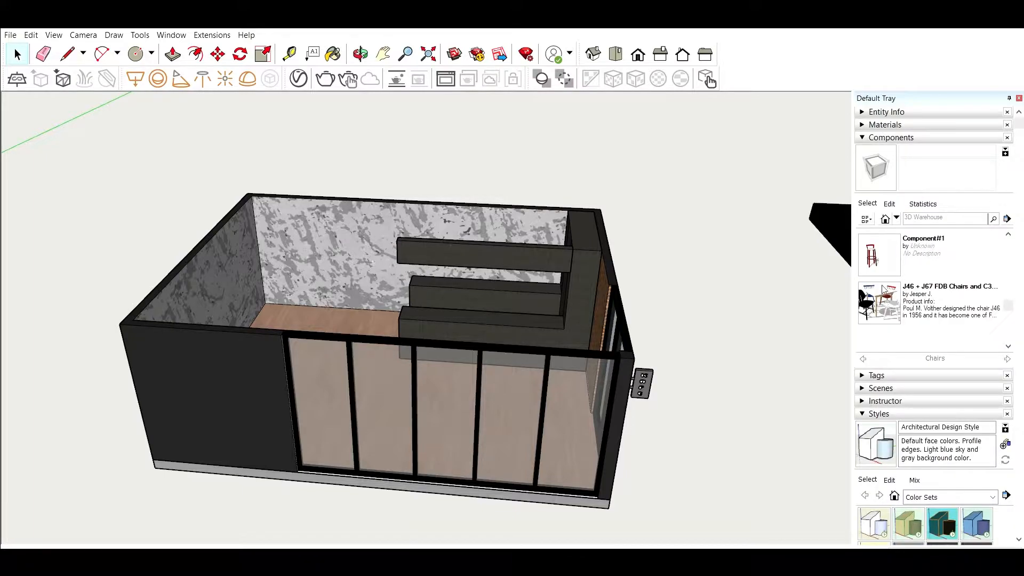
click(883, 290)
scroll(373, 298, up, 3)
middle_drag(446, 285, 452, 333)
click(378, 248)
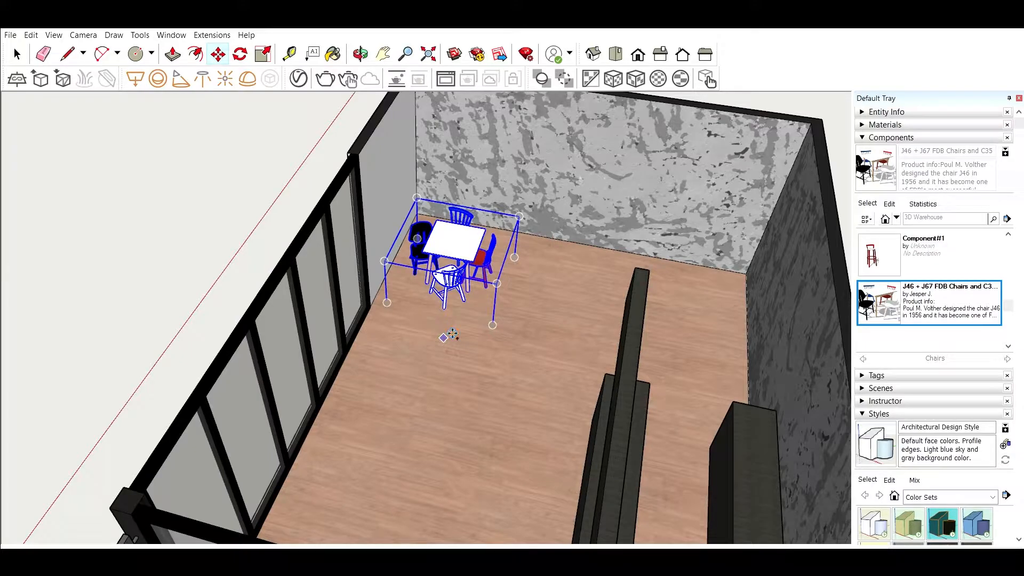
Paste two copies of the table and chairs set in a row along the long glazed front.
key(ctrl+v)
click(393, 314)
middle_drag(394, 314, 299, 370)
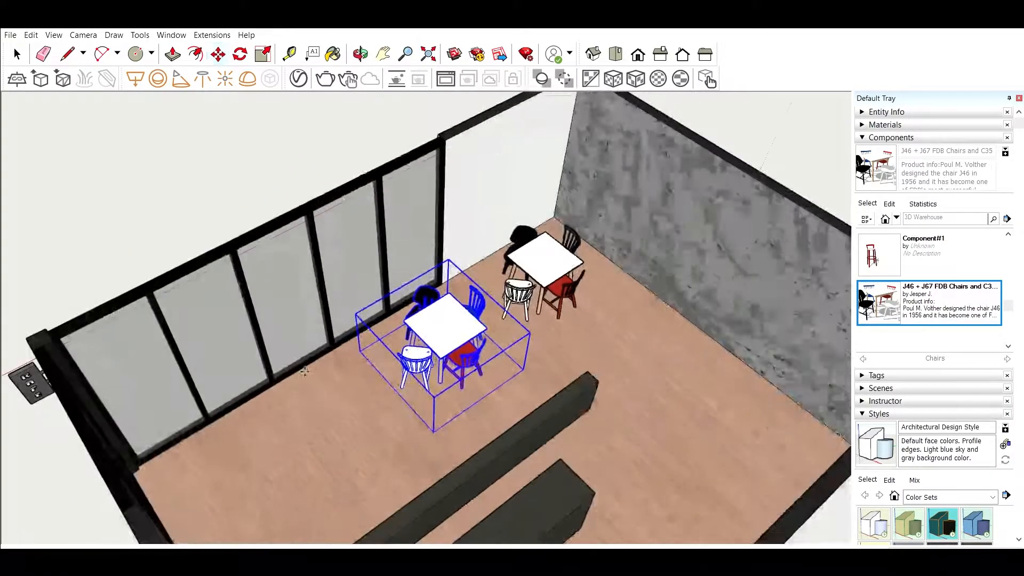
key(ctrl+v)
click(369, 377)
click(364, 354)
scroll(364, 353, down, 3)
middle_drag(364, 354, 429, 247)
scroll(459, 288, up, 2)
Paste another table and chairs set on the open floor near the long back wall.
scroll(429, 248, down, 4)
scroll(354, 265, up, 2)
middle_drag(354, 265, 171, 270)
key(ctrl+v)
click(439, 257)
middle_drag(438, 257, 570, 253)
key(space)
click(99, 205)
Sample Color M08 and paint the white edge strip of the front wall beside the glazing with it.
middle_drag(299, 299, 235, 213)
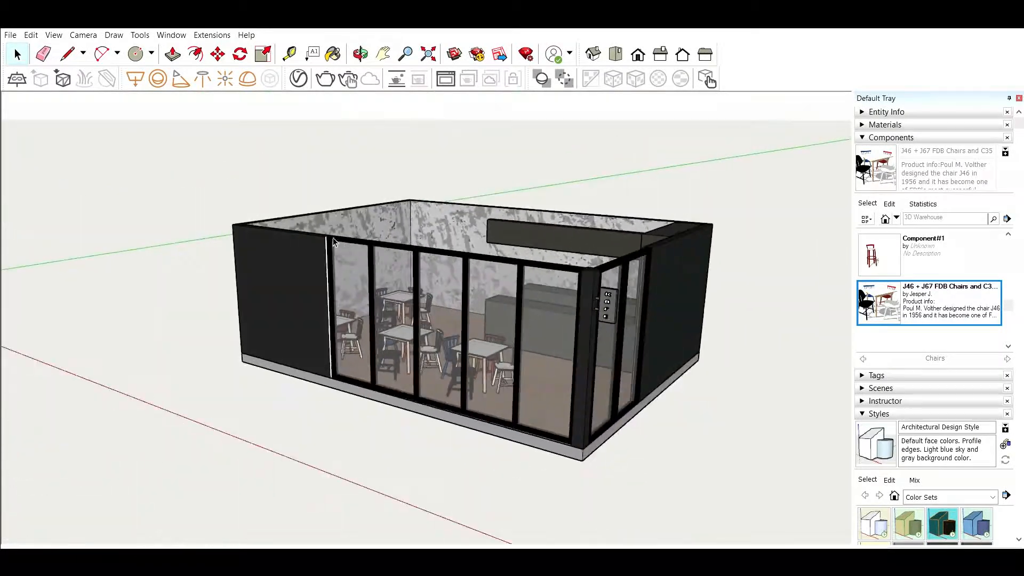
scroll(613, 395, up, 4)
key(b)
scroll(536, 363, up, 2)
alt+click(537, 359)
middle_drag(537, 359, 693, 368)
scroll(143, 230, up, 2)
key(space)
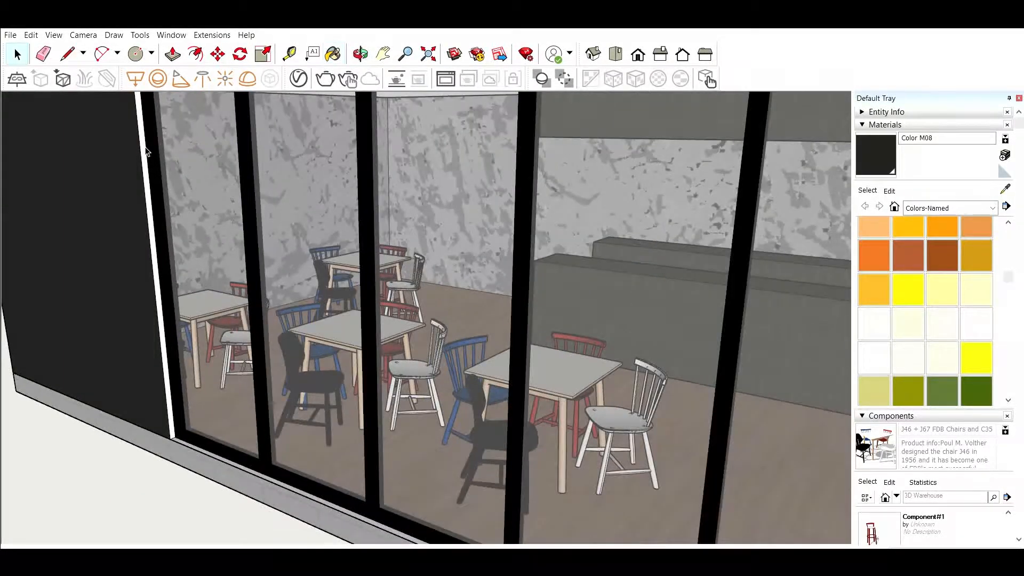
double_click(146, 147)
key(b)
click(148, 152)
Inspect the wall edge and glazing from inside the building, and leave the walls group.
middle_drag(149, 152, 766, 280)
scroll(676, 270, up, 3)
scroll(676, 270, down, 5)
middle_drag(676, 269, 75, 311)
scroll(423, 131, up, 4)
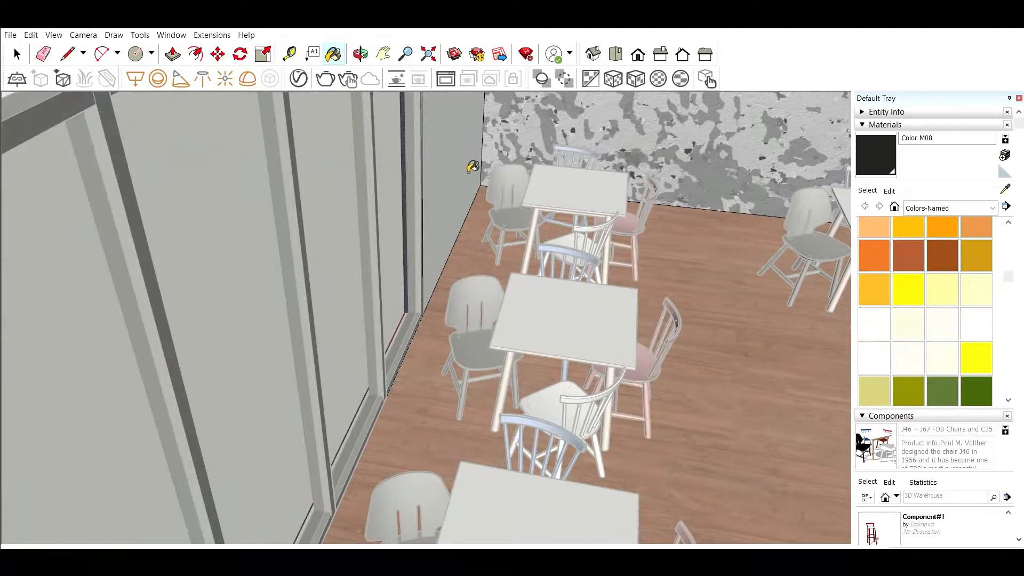
scroll(450, 147, down, 8)
middle_drag(449, 146, 798, 217)
key(space)
click(797, 217)
scroll(221, 267, down, 1)
Delete both glazed panels on the short side between the corner column and the side wall.
middle_drag(222, 267, 267, 319)
click(485, 239)
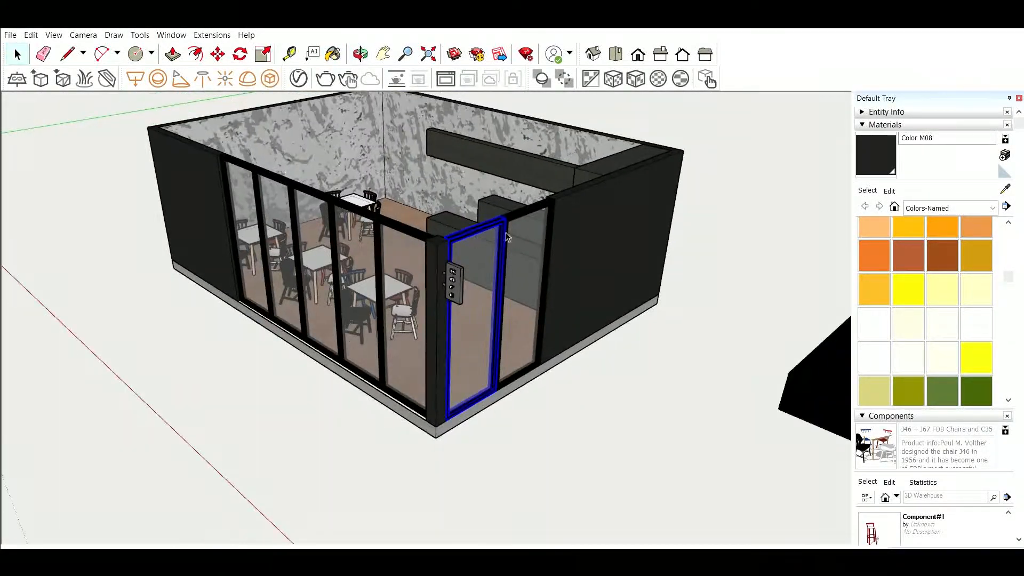
ctrl+click(499, 230)
key(Delete)
scroll(498, 231, down, 3)
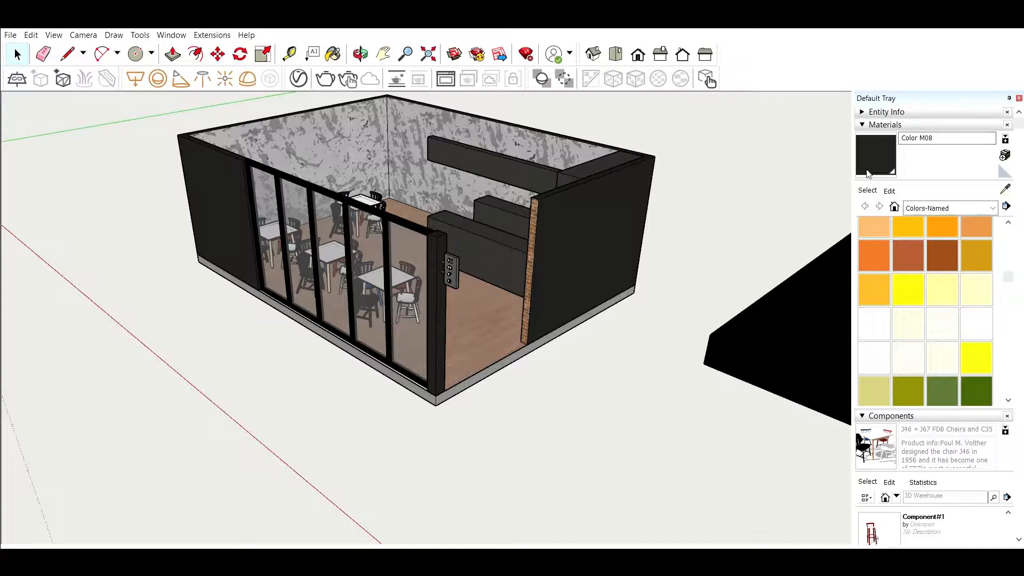
Insert the Component#3 glass double door from the Dynamic Components Training collection into the entrance opening and align it with the corner column.
click(873, 124)
click(890, 204)
click(868, 203)
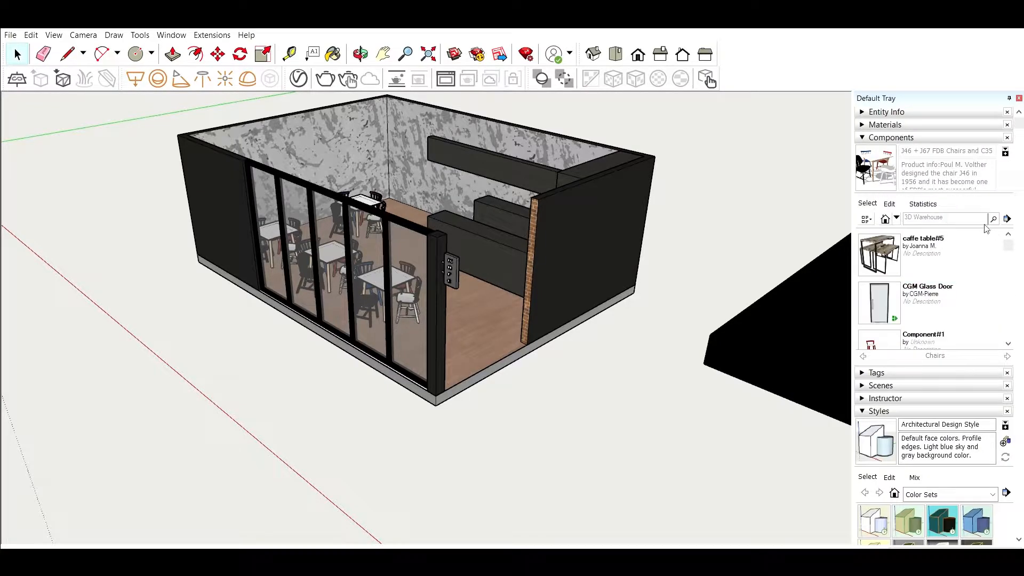
click(898, 217)
click(907, 231)
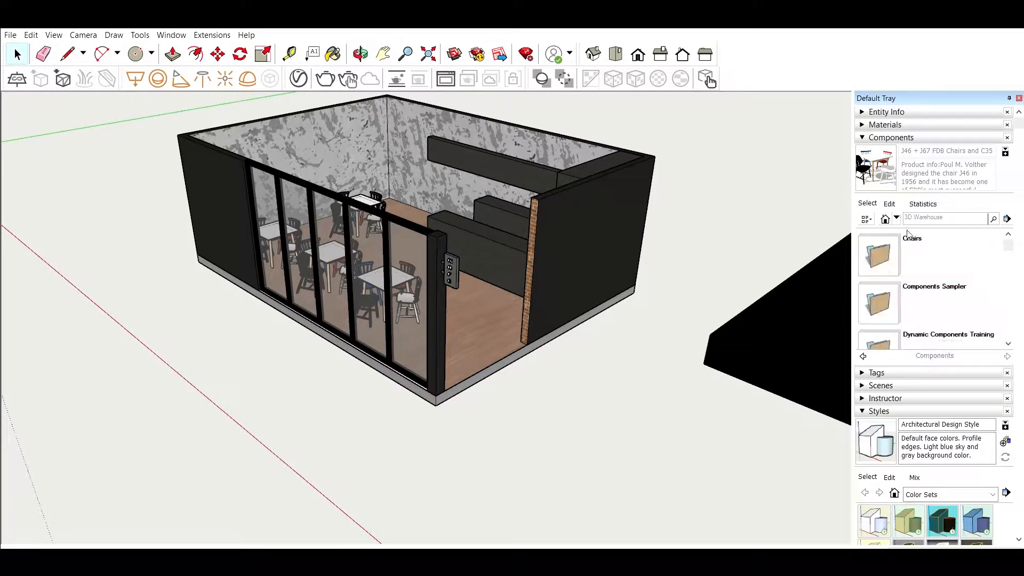
click(878, 255)
click(445, 389)
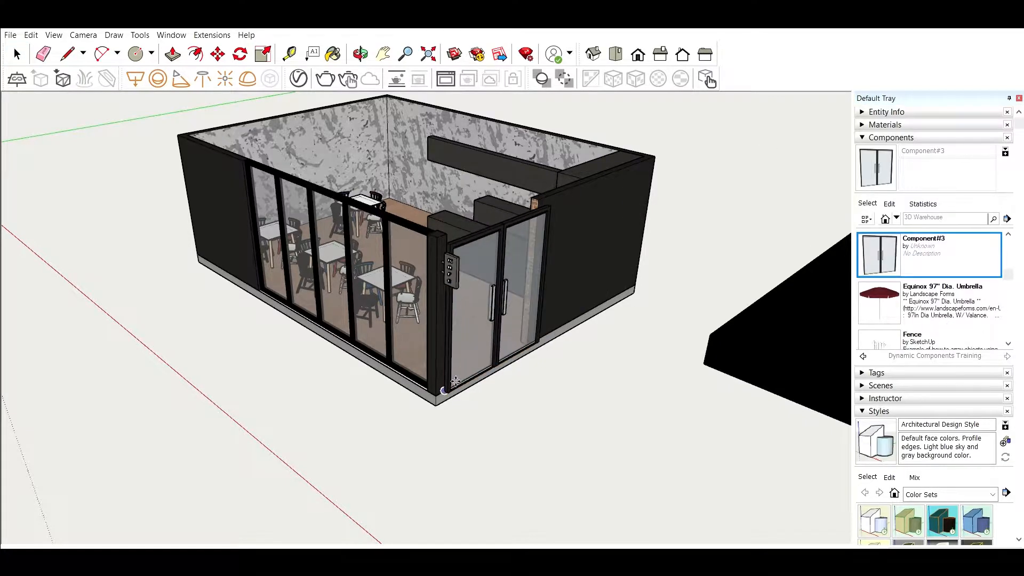
scroll(467, 376, up, 3)
scroll(467, 376, up, 1)
click(436, 404)
click(429, 401)
scroll(525, 403, down, 2)
Split the side wall's brick end face with a line level with the door's top edge, and paint the upper part with Color M08.
middle_drag(525, 397, 477, 435)
click(17, 54)
scroll(603, 118, up, 2)
double_click(593, 158)
click(173, 54)
click(585, 157)
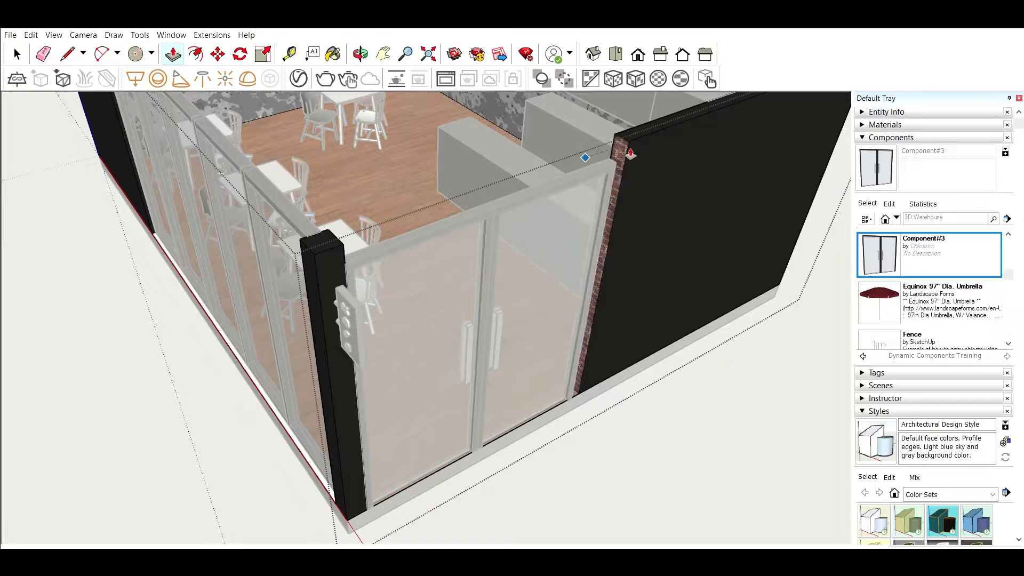
key(l)
scroll(592, 185, up, 4)
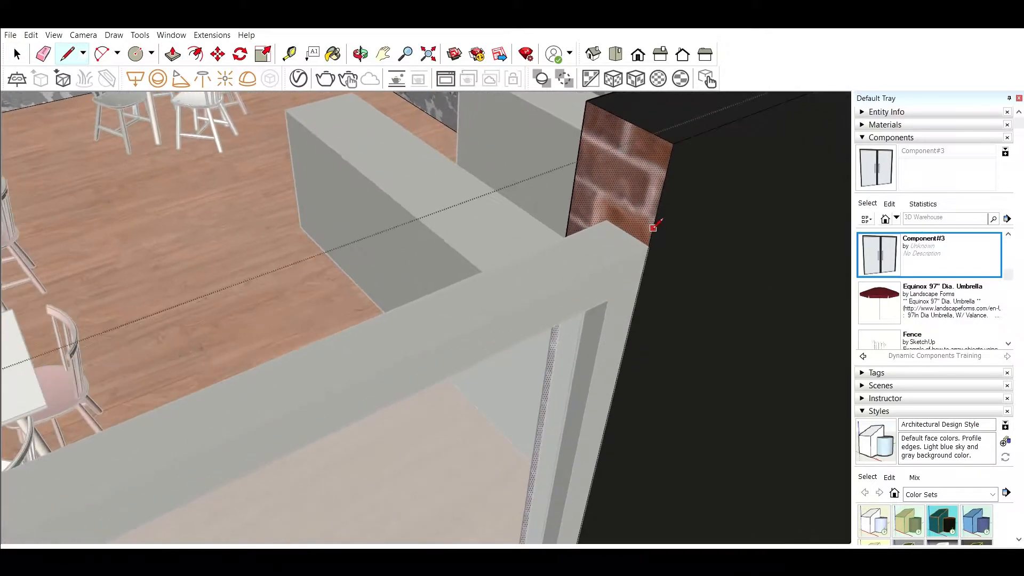
click(573, 190)
key(b)
click(644, 178)
scroll(648, 177, down, 2)
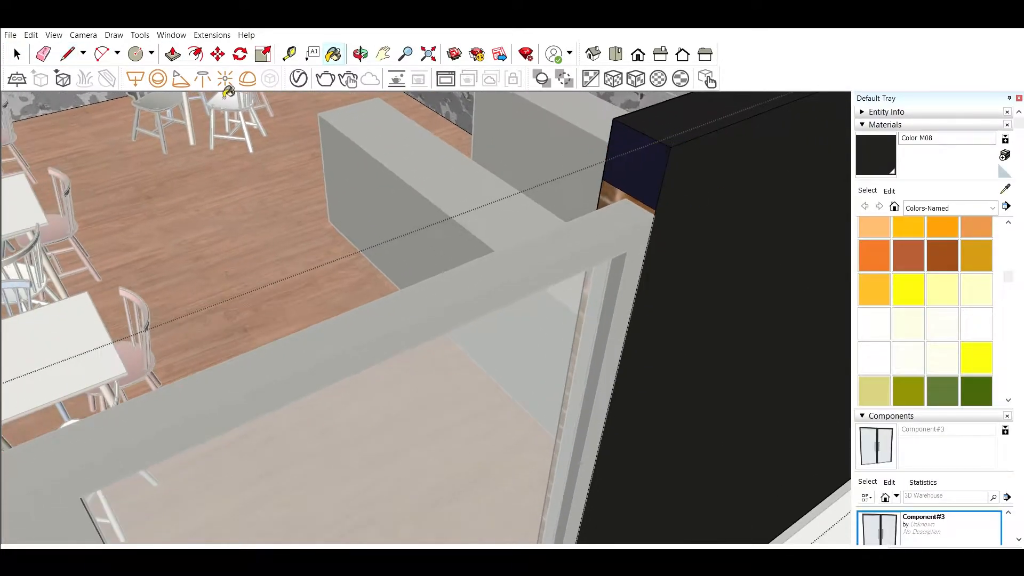
Extrude the upper part of the wall's end face over the double door to the corner column, and leave the walls group.
click(173, 54)
scroll(649, 179, down, 4)
click(649, 182)
click(164, 361)
middle_drag(164, 361, 661, 288)
scroll(519, 279, down, 3)
scroll(661, 288, down, 5)
click(17, 54)
click(160, 139)
Examine the glazed front, the corner column and the header above the double door from above.
scroll(453, 246, up, 5)
middle_drag(453, 246, 503, 268)
scroll(376, 274, down, 5)
scroll(457, 496, up, 5)
middle_drag(457, 495, 388, 297)
key(b)
scroll(292, 338, up, 6)
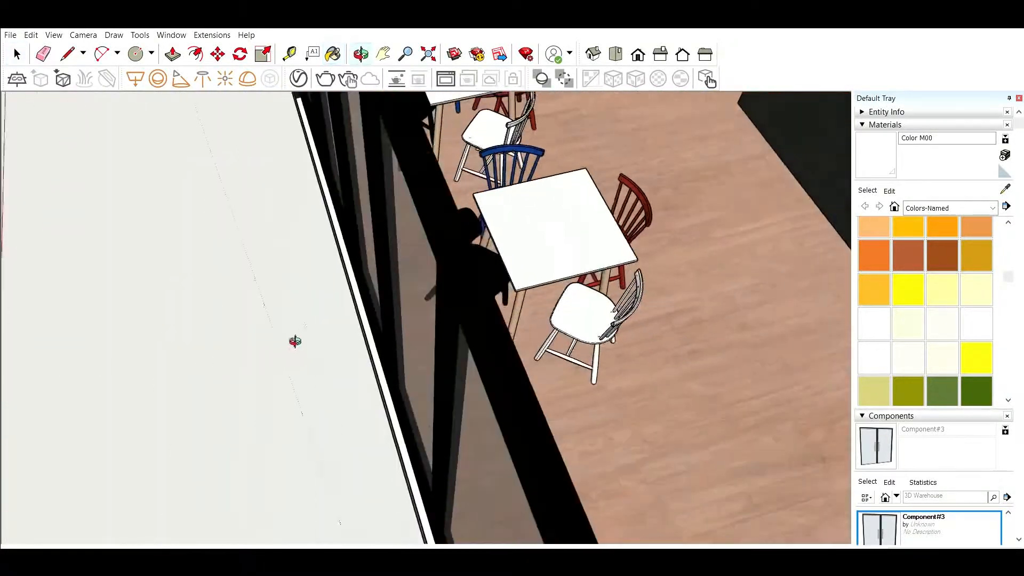
double_click(395, 396)
double_click(395, 396)
click(394, 396)
key(c)
key(b)
scroll(395, 398, up, 2)
scroll(464, 107, down, 5)
scroll(297, 115, up, 5)
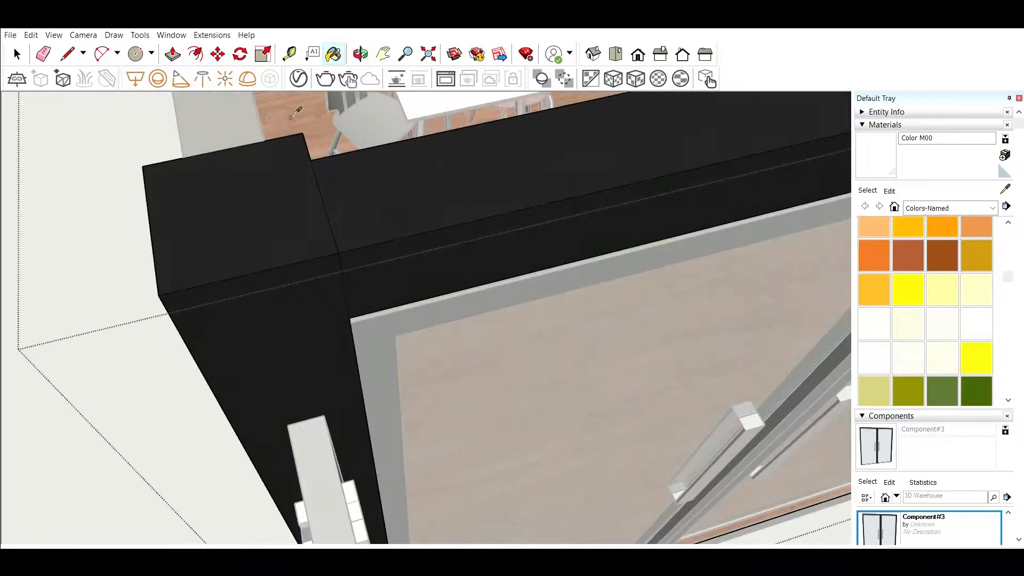
scroll(421, 165, down, 5)
scroll(932, 229, up, 4)
scroll(762, 221, down, 4)
click(17, 54)
click(394, 166)
double_click(687, 147)
triple_click(688, 147)
scroll(686, 148, down, 2)
scroll(677, 160, up, 2)
Open the group for editing, sample Color M08, paint its remaining face with it, and leave the group.
key(space)
click(256, 179)
scroll(517, 379, up, 7)
double_click(516, 379)
key(b)
alt+click(627, 428)
scroll(627, 428, down, 2)
click(554, 420)
scroll(534, 413, down, 4)
middle_drag(480, 408, 735, 306)
click(19, 49)
click(304, 426)
Copy the café's floor slab and place the copy directly behind the long back wall.
mouse_move(304, 427)
middle_down()
mouse_move(472, 284)
mouse_move(421, 229)
middle_up()
scroll(471, 285, down, 3)
middle_drag(330, 239, 347, 283)
scroll(347, 283, up, 2)
middle_drag(304, 309, 405, 356)
scroll(406, 358, down, 1)
click(278, 391)
key(m)
click(309, 410)
scroll(308, 409, down, 2)
key(ctrl)
click(115, 355)
middle_drag(115, 354, 245, 357)
scroll(299, 340, down, 2)
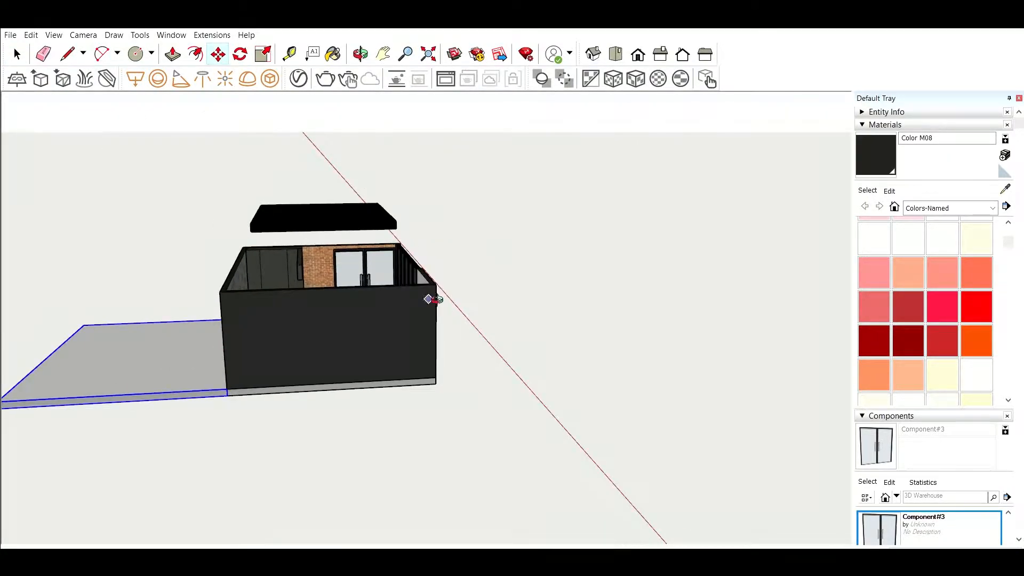
Rotate the copied slab upright and move it against the outside of the long back wall.
middle_drag(179, 367, 216, 349)
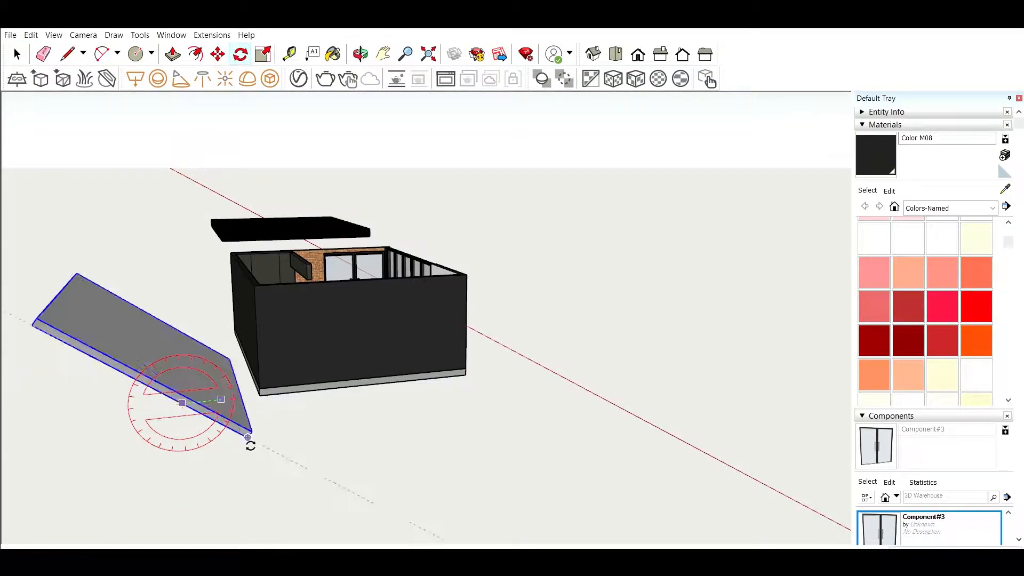
click(195, 473)
click(259, 395)
middle_drag(259, 396, 224, 438)
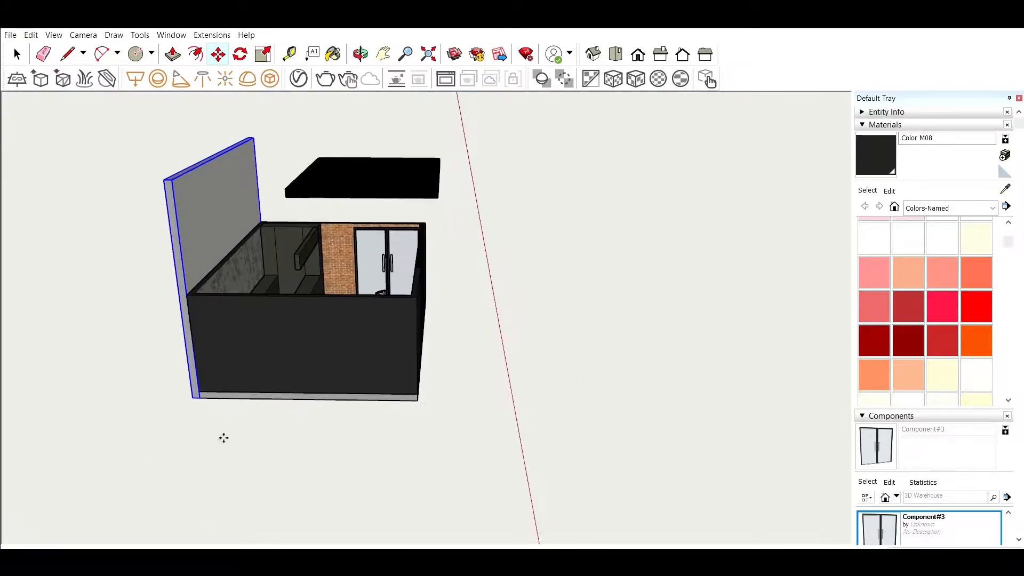
Open the upright slab for editing and lower its top face below the café's wall height with Push/Pull.
scroll(206, 164, up, 4)
middle_drag(205, 167, 224, 201)
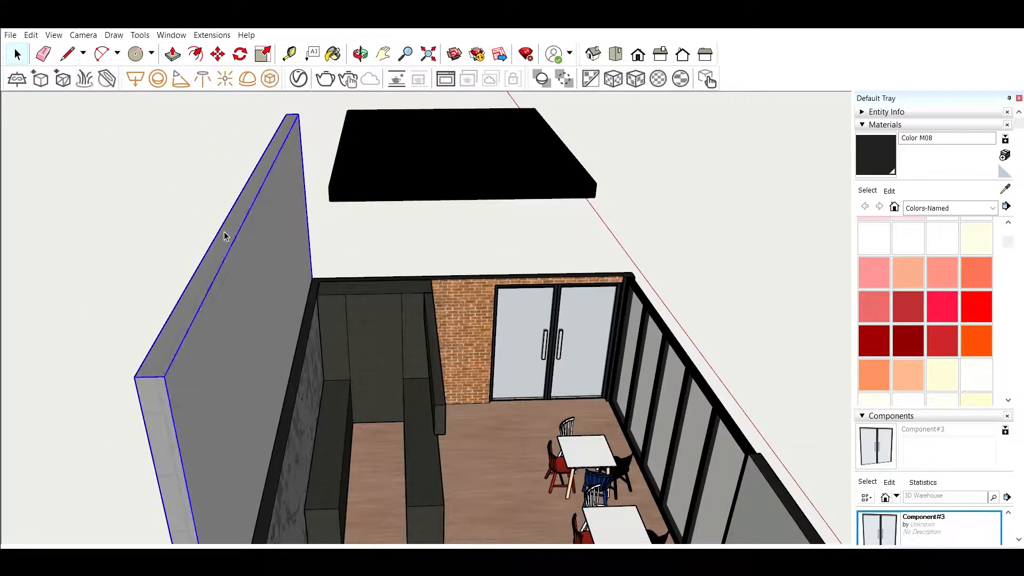
double_click(224, 236)
scroll(224, 236, down, 3)
key(p)
middle_drag(240, 262, 178, 356)
Extend the boundary wall past the café at the end opposite the double door.
key(space)
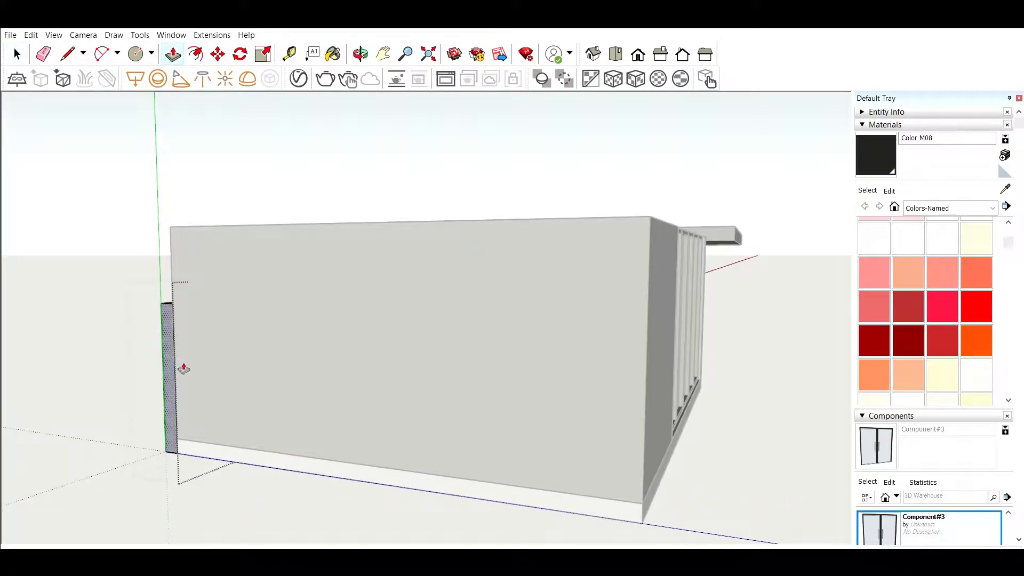
click(171, 377)
mouse_move(160, 391)
middle_down()
mouse_move(186, 354)
mouse_move(82, 397)
mouse_move(352, 350)
mouse_move(245, 395)
middle_up()
scroll(83, 397, up, 2)
scroll(245, 416, down, 2)
Sample Bricks_Painted_B01_1m and paint the boundary wall's end with it.
key(b)
alt+click(143, 343)
click(181, 366)
scroll(183, 365, down, 4)
middle_drag(320, 365, 221, 325)
scroll(797, 380, up, 4)
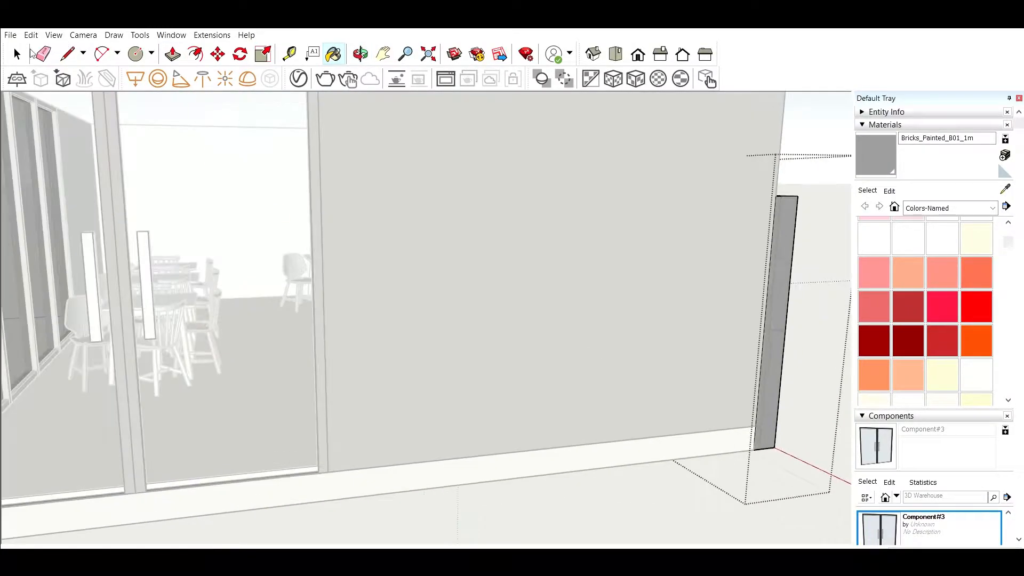
Extend the boundary wall's other end well past the café on the double door side, and leave the group.
key(space)
scroll(798, 291, up, 2)
click(798, 290)
key(p)
click(809, 235)
click(577, 298)
scroll(577, 297, down, 5)
middle_drag(577, 298, 752, 261)
middle_drag(558, 192, 594, 256)
click(17, 53)
click(200, 213)
middle_drag(200, 214, 245, 283)
Open the boundary wall group and outline a large rectangular ground face from the wall's base with lines, reaching past the glazed front.
double_click(220, 307)
click(220, 307)
click(65, 55)
scroll(186, 160, down, 1)
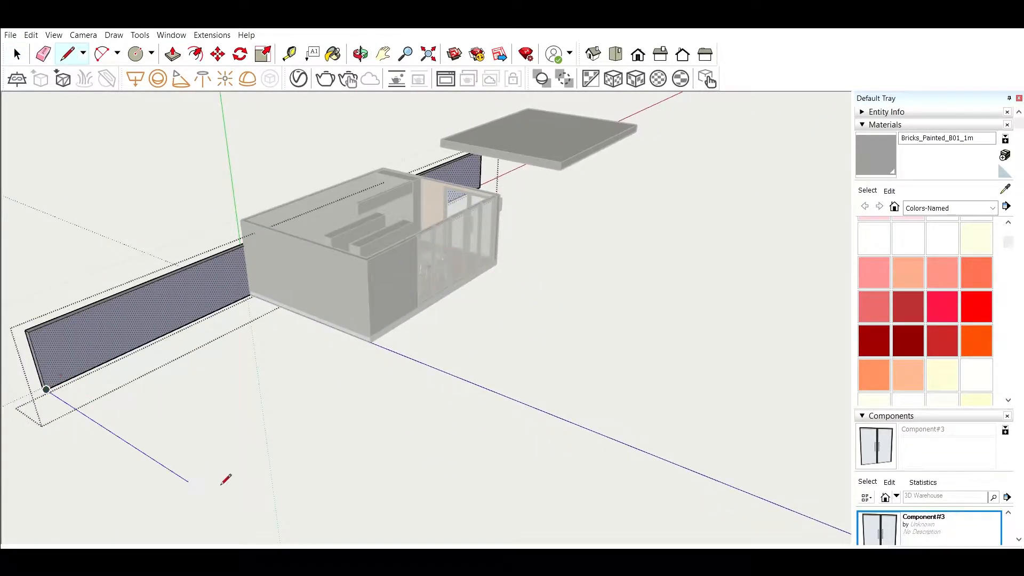
click(274, 536)
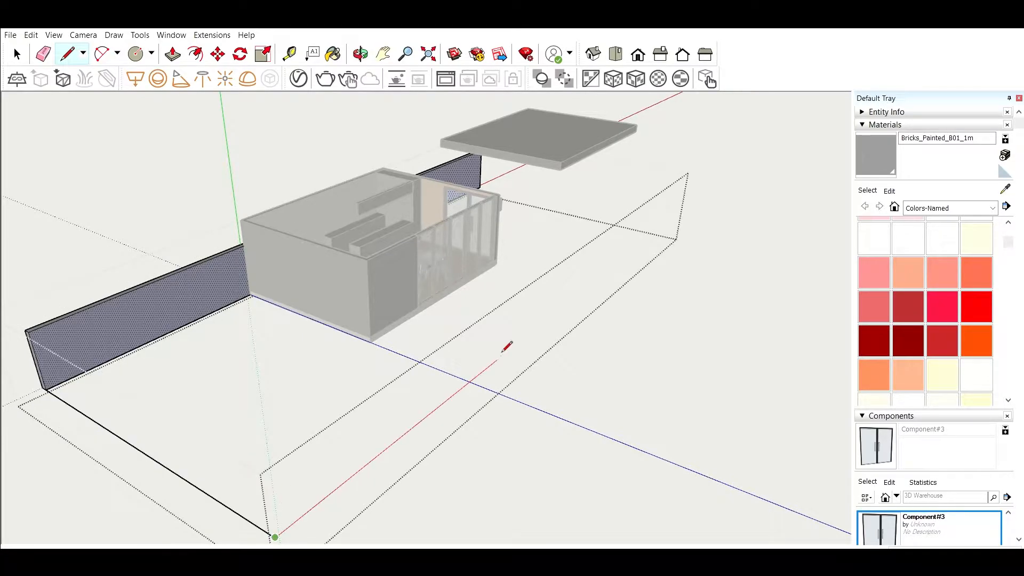
key(ctrl+z)
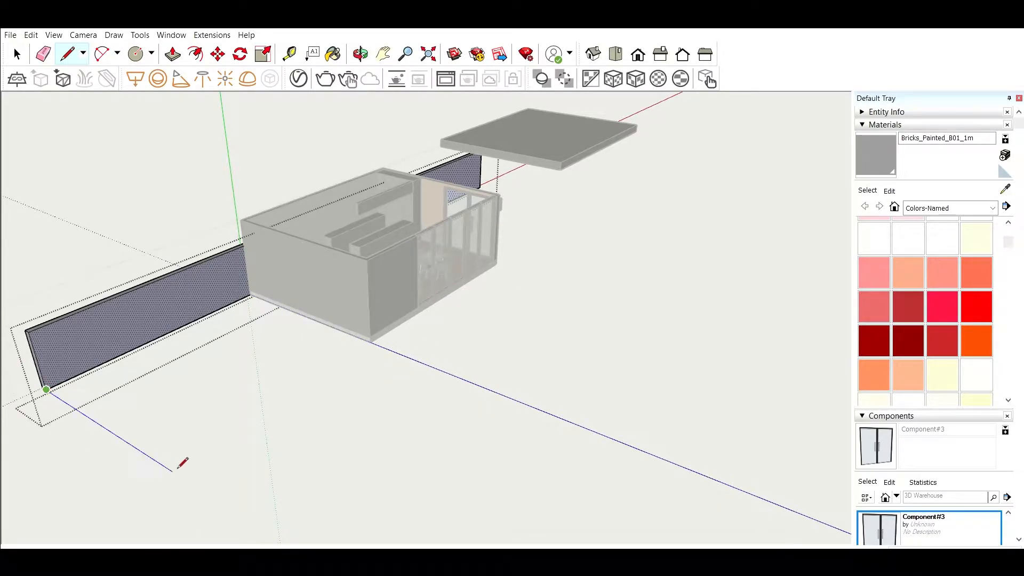
key(Return)
click(714, 231)
middle_drag(680, 242, 445, 277)
click(745, 284)
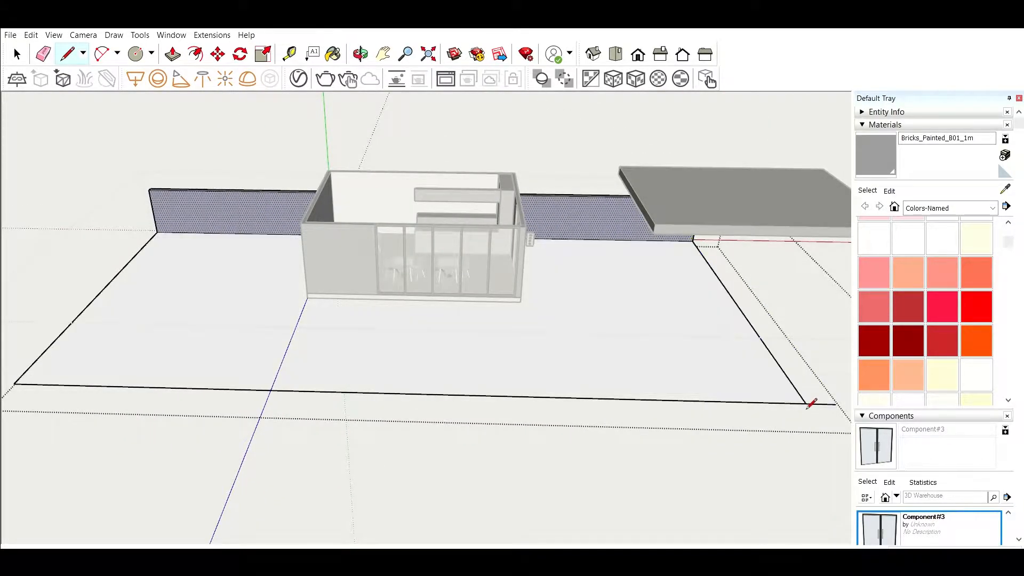
Choose Tile Travertine 2 inch from the Tile materials and paint the ground face with it.
middle_drag(811, 404, 309, 306)
key(b)
click(992, 207)
click(952, 335)
scroll(923, 316, down, 5)
click(874, 287)
click(600, 337)
Set the Tile Travertine 2 inch texture size to 111.1 cm and leave the boundary wall group.
scroll(426, 349, up, 3)
middle_drag(427, 350, 453, 377)
scroll(626, 396, up, 3)
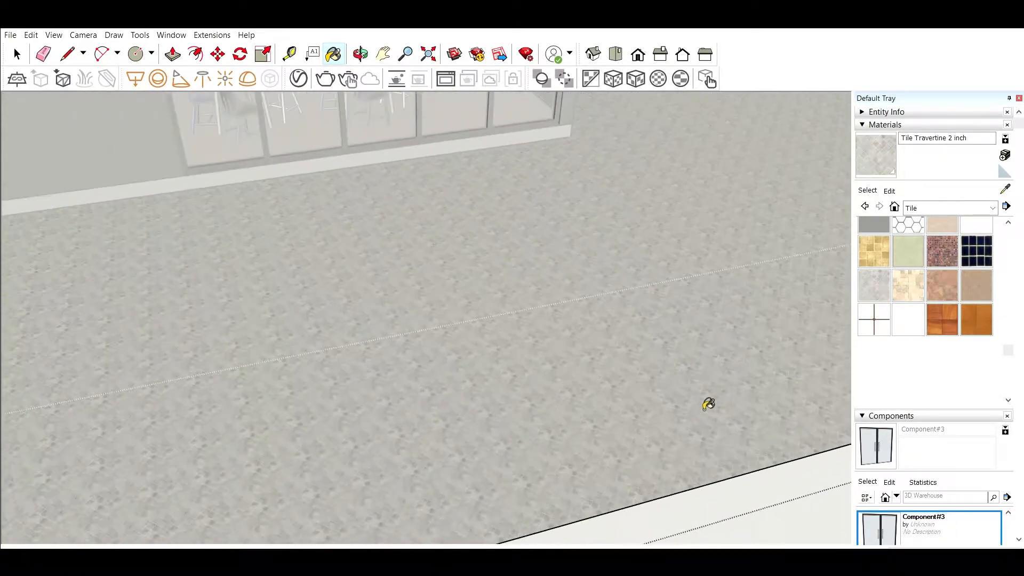
double_click(887, 274)
text(111)
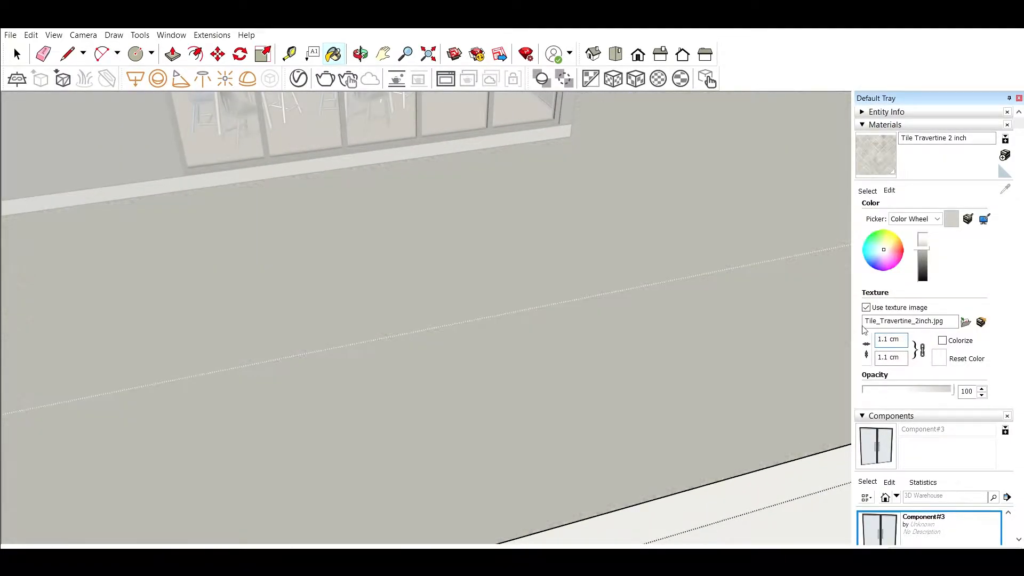
scroll(629, 288, down, 3)
key(space)
click(608, 474)
middle_drag(608, 474, 511, 312)
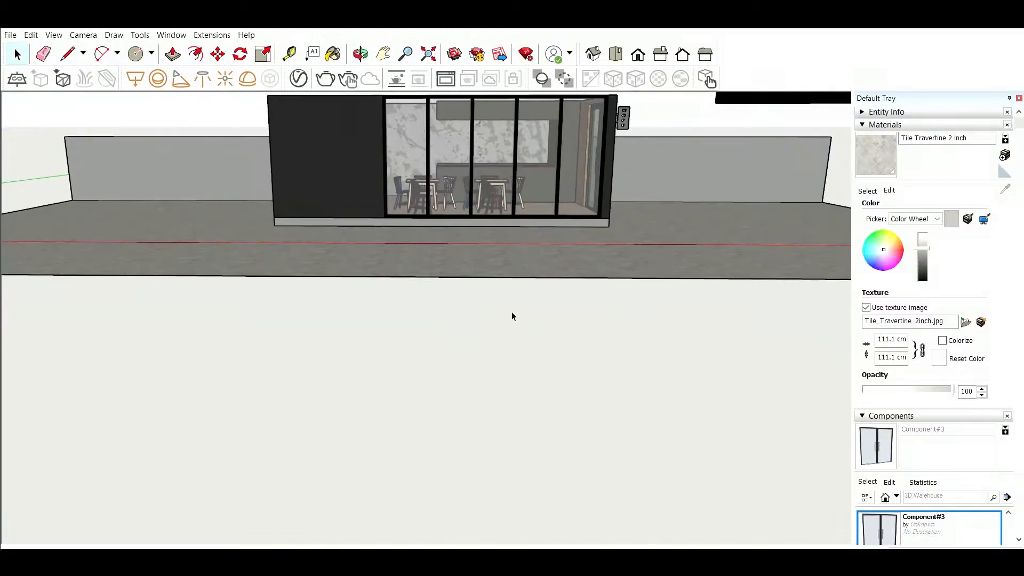
Move the black roof slab by its corner onto the top of the café walls.
middle_drag(484, 253, 565, 315)
mouse_move(670, 148)
middle_down()
mouse_move(574, 191)
mouse_move(629, 187)
middle_up()
click(43, 54)
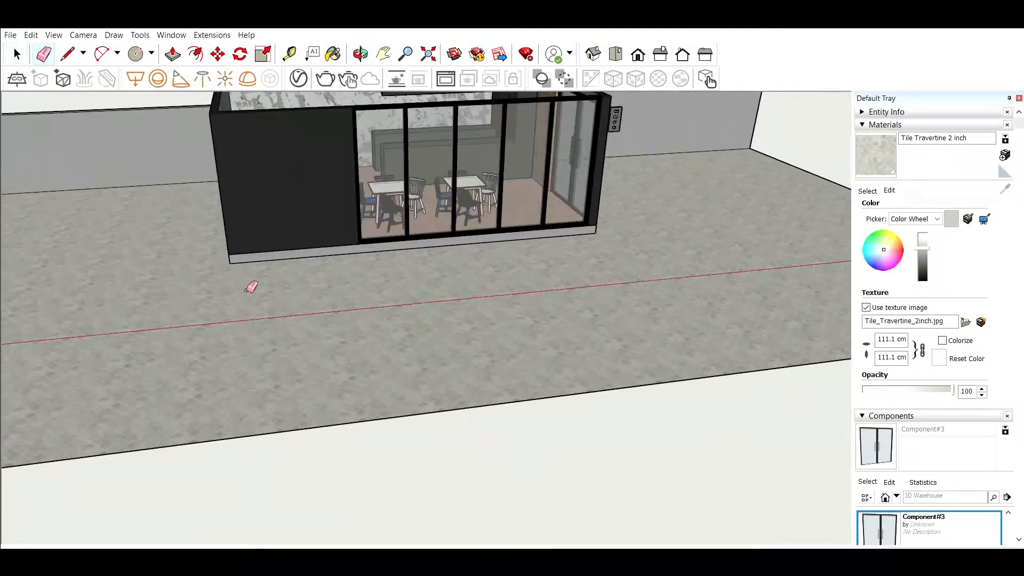
scroll(405, 295, down, 5)
click(17, 54)
click(217, 53)
scroll(490, 179, up, 3)
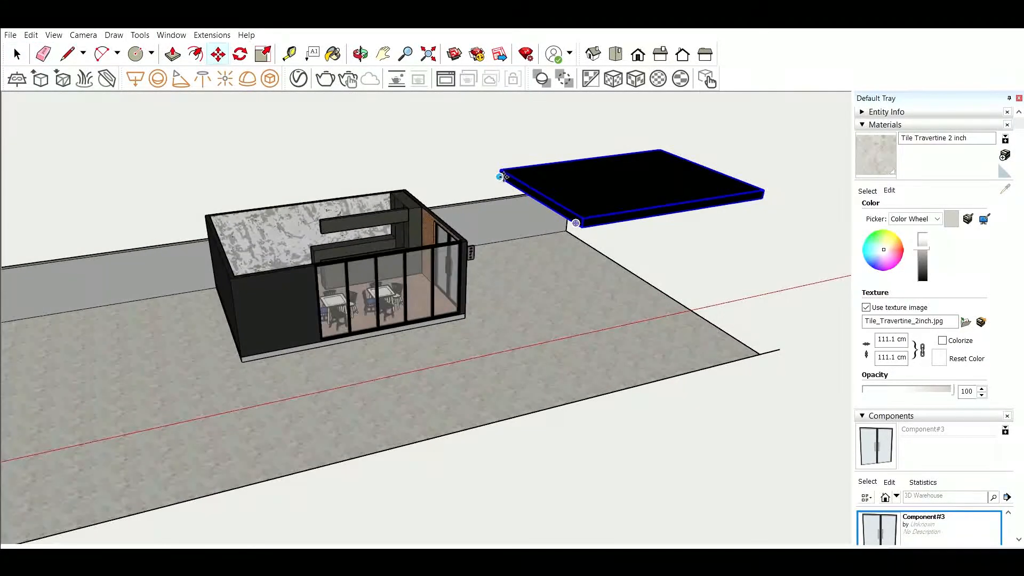
click(500, 184)
middle_drag(310, 184, 368, 219)
scroll(169, 244, up, 2)
click(168, 246)
scroll(394, 130, down, 4)
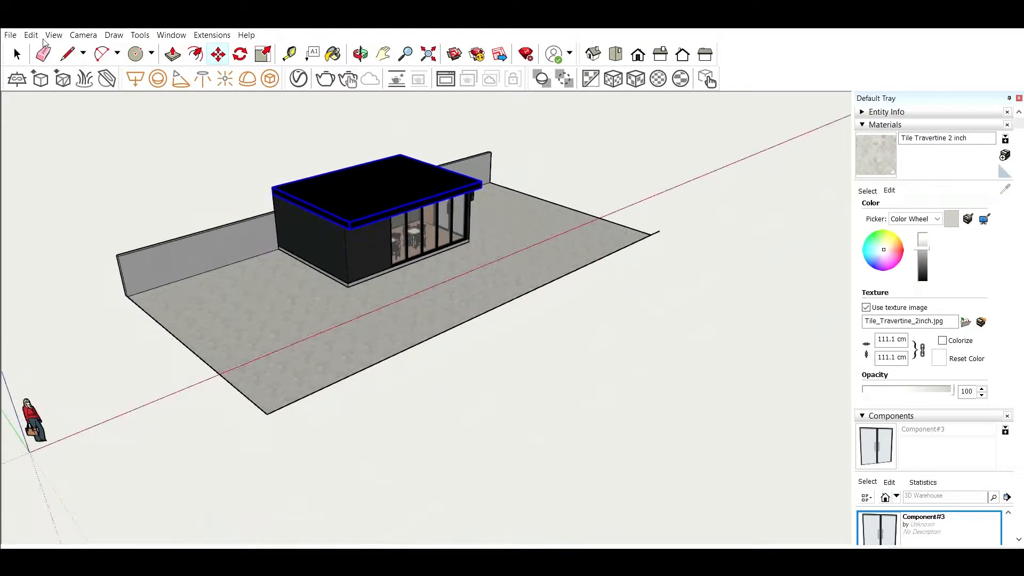
Delete the stray edge extending past the far corner of the ground face and leave the boundary wall group.
click(43, 54)
scroll(668, 227, up, 2)
click(665, 224)
key(ctrl+z)
click(17, 53)
triple_click(661, 230)
click(664, 224)
key(Delete)
middle_drag(661, 223, 399, 228)
drag(232, 267, 716, 400)
middle_drag(716, 401, 407, 312)
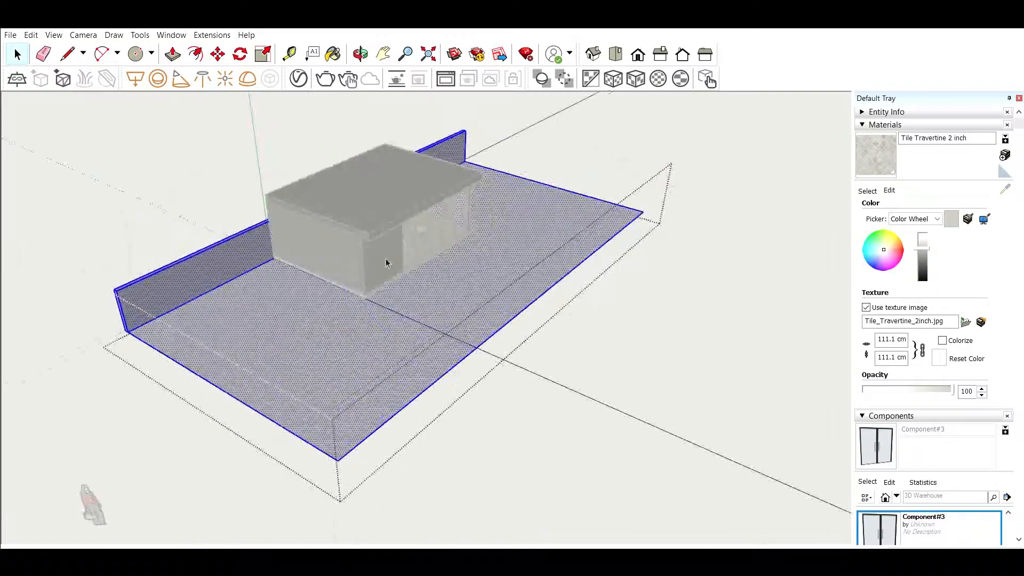
click(133, 144)
middle_drag(341, 229, 123, 150)
drag(139, 146, 791, 402)
middle_drag(408, 383, 613, 453)
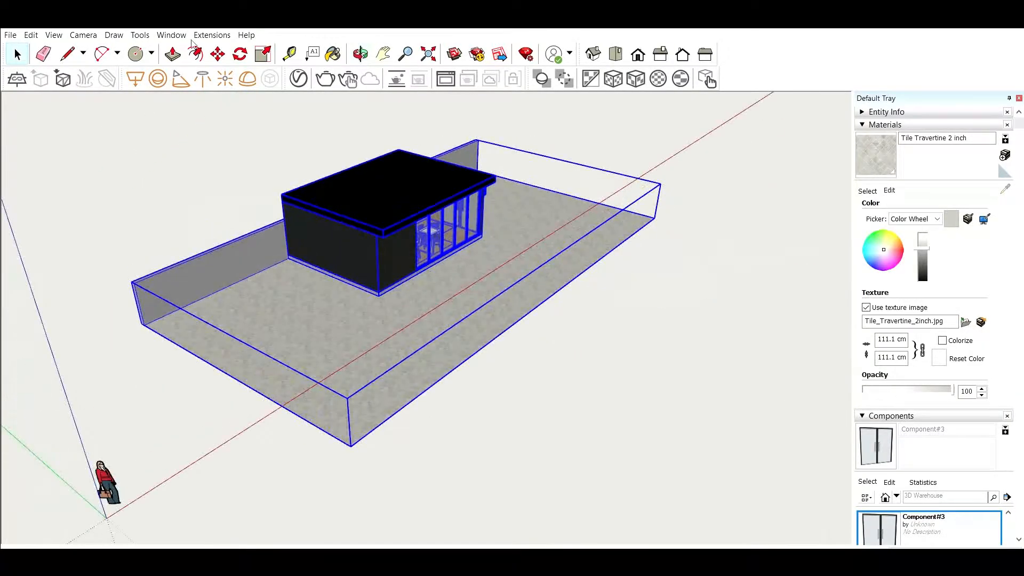
click(361, 439)
click(17, 53)
click(230, 128)
Move the black roof slab off the café walls and set it aside beyond the double-door end of the building.
scroll(309, 147, up, 3)
middle_drag(597, 267, 648, 368)
scroll(423, 183, up, 3)
scroll(392, 161, up, 3)
click(218, 53)
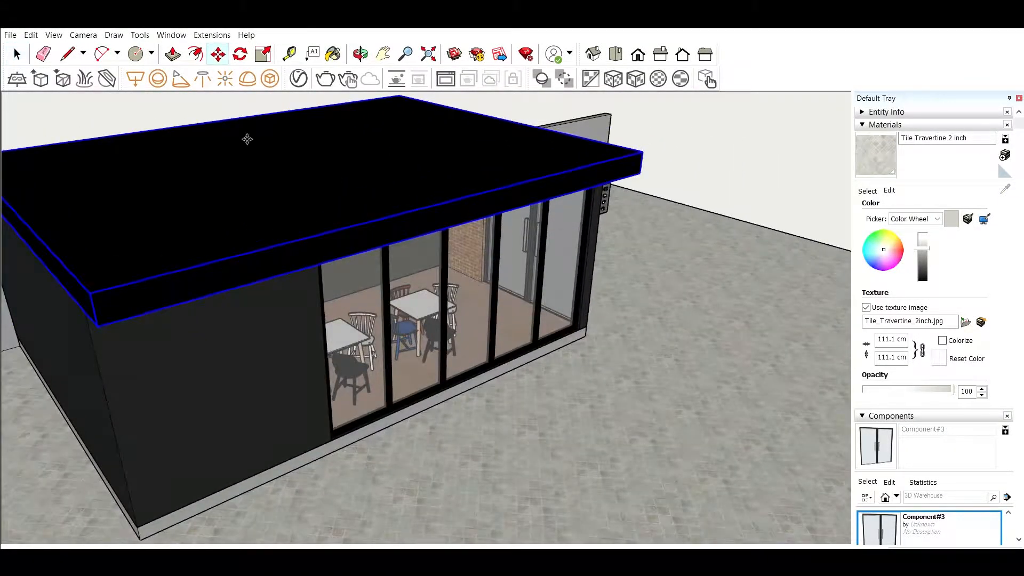
scroll(244, 137, down, 1)
click(244, 137)
click(490, 113)
scroll(282, 164, up, 2)
scroll(282, 164, up, 2)
Open the café group, sample the Brick Antique 01 material and paint an interior wall face with it.
click(16, 53)
double_click(164, 175)
click(164, 181)
mouse_move(141, 204)
middle_down()
mouse_move(234, 267)
mouse_move(293, 212)
mouse_move(288, 235)
mouse_move(160, 148)
middle_up()
click(106, 160)
alt+click(486, 190)
click(208, 202)
click(16, 54)
click(155, 113)
Open the double door and sample the Translucent Glass Gray material from its glazed leaf.
mouse_move(395, 283)
middle_down()
mouse_move(447, 245)
mouse_move(451, 291)
middle_up()
middle_drag(511, 266, 341, 256)
double_click(521, 315)
click(520, 315)
key(b)
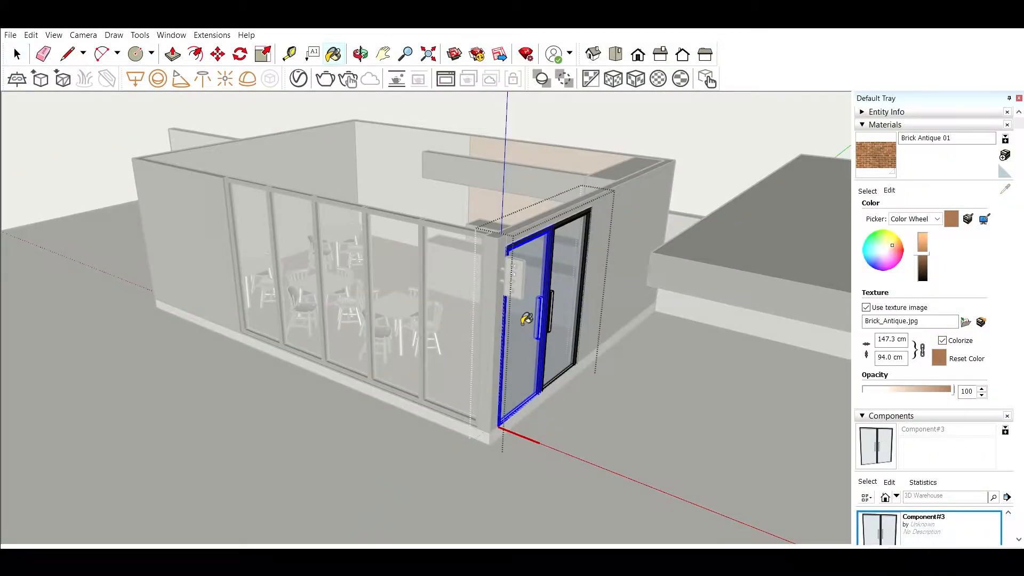
alt+click(525, 317)
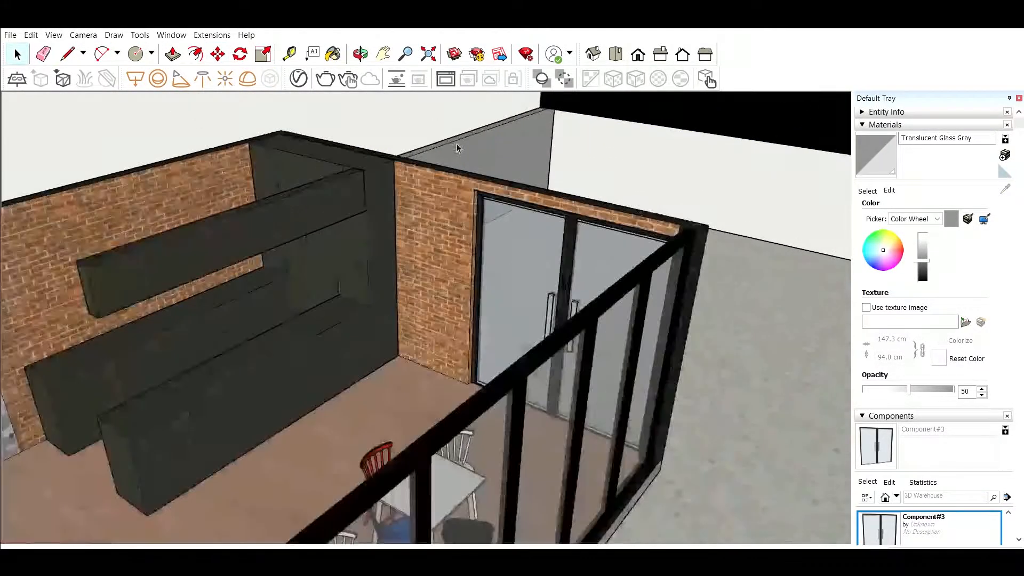
Set out guides on the brick wall between the counter and the double door and draw two small squares along them.
scroll(507, 253, up, 5)
middle_drag(457, 148, 600, 215)
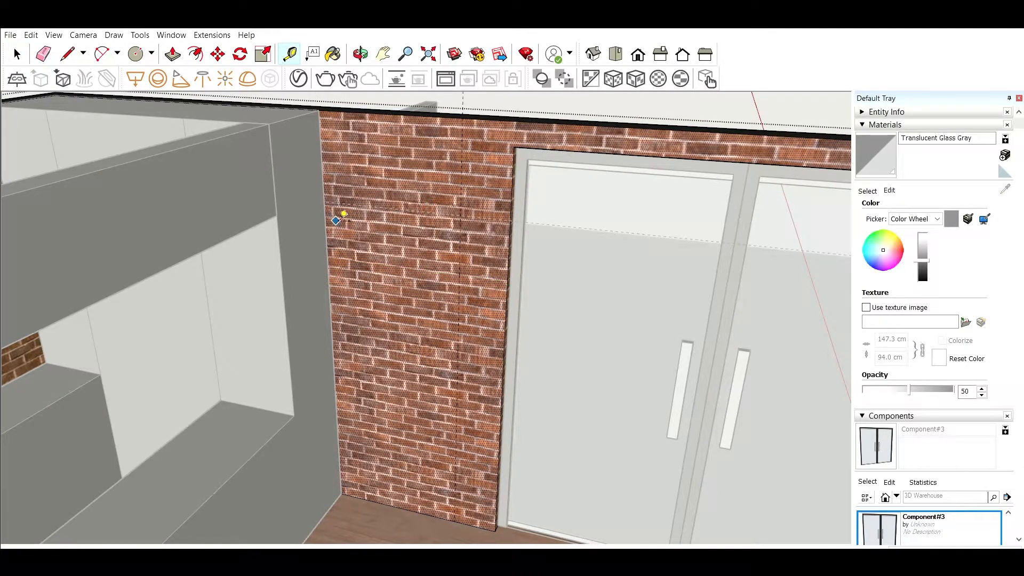
scroll(376, 184, up, 2)
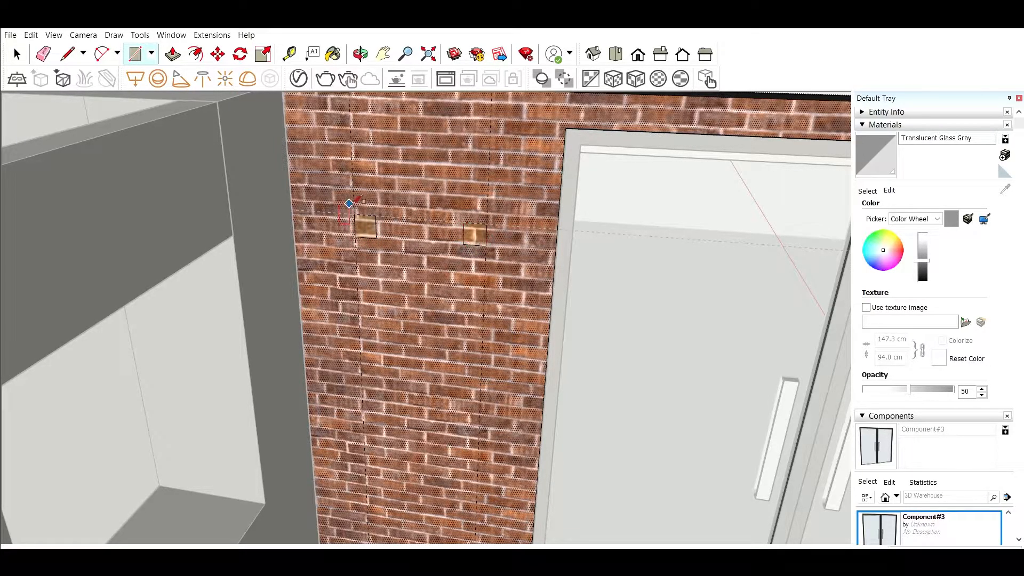
scroll(349, 208, up, 2)
Paint the two small squares on the brick wall mid-grey from the Colors materials.
key(b)
scroll(318, 211, down, 3)
click(868, 191)
scroll(942, 240, down, 2)
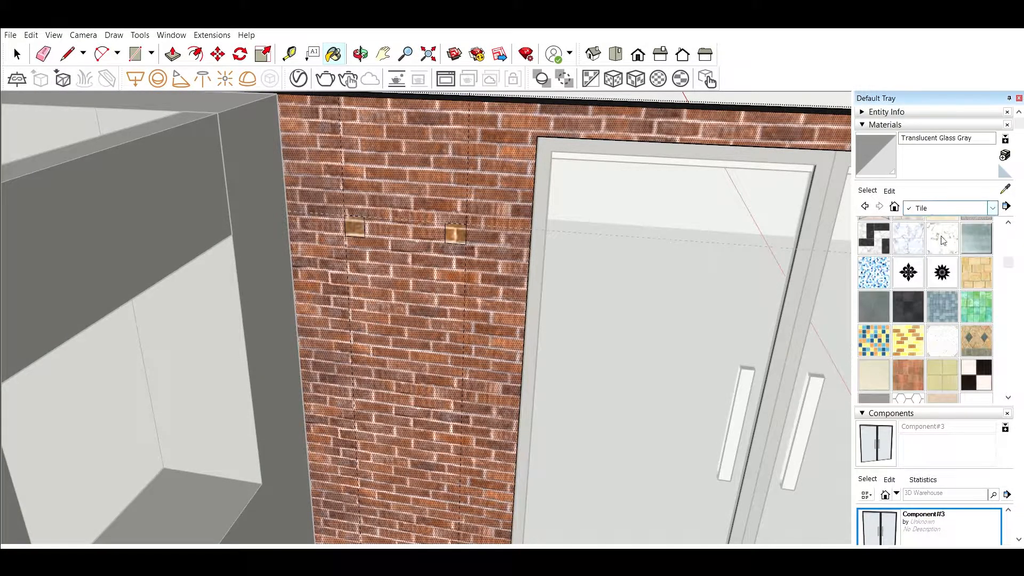
click(943, 241)
scroll(933, 242, down, 10)
scroll(933, 243, up, 2)
click(929, 255)
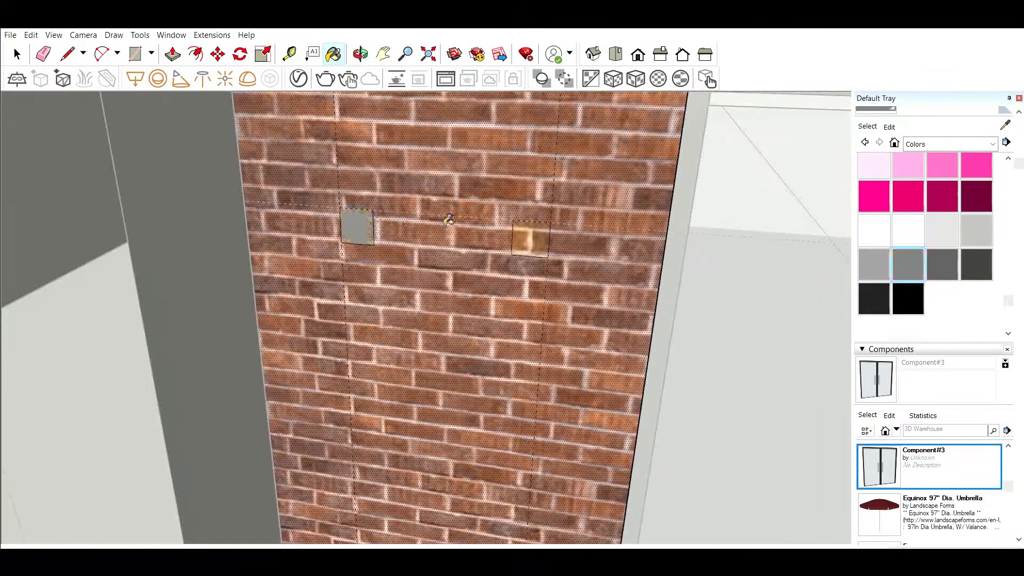
click(531, 238)
Choose Color M01 from the Colors materials and paint both small wall squares with it.
scroll(942, 245, up, 10)
click(954, 246)
click(874, 290)
scroll(372, 219, up, 3)
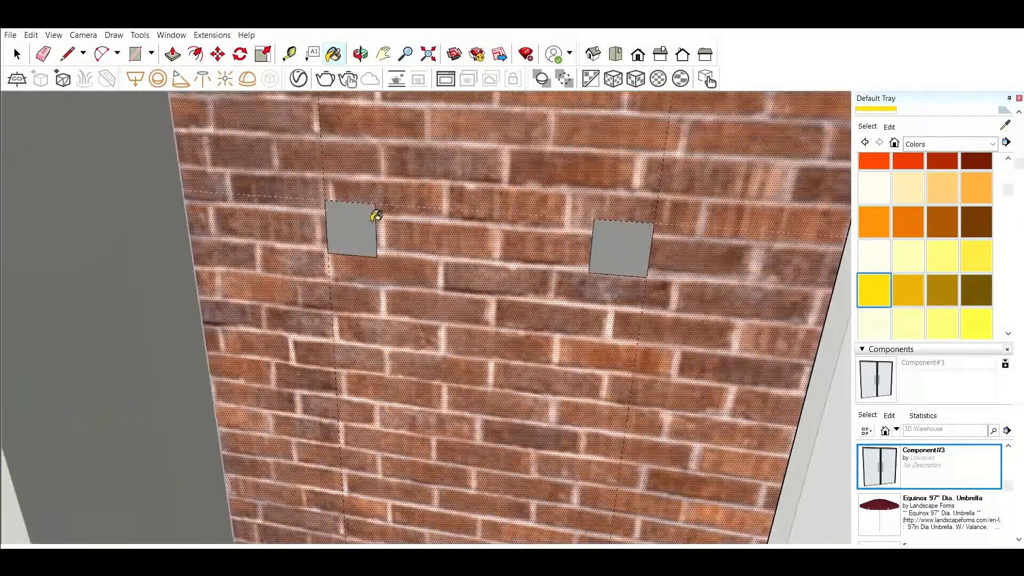
scroll(902, 277, up, 5)
scroll(901, 283, down, 10)
click(901, 284)
click(353, 231)
click(581, 241)
key(ctrl+z)
click(634, 248)
Push/Pull both white squares out from the brick wall into small cubes.
click(17, 54)
scroll(368, 226, up, 2)
click(350, 229)
click(176, 55)
drag(334, 212, 290, 237)
drag(731, 253, 740, 287)
middle_drag(740, 287, 543, 295)
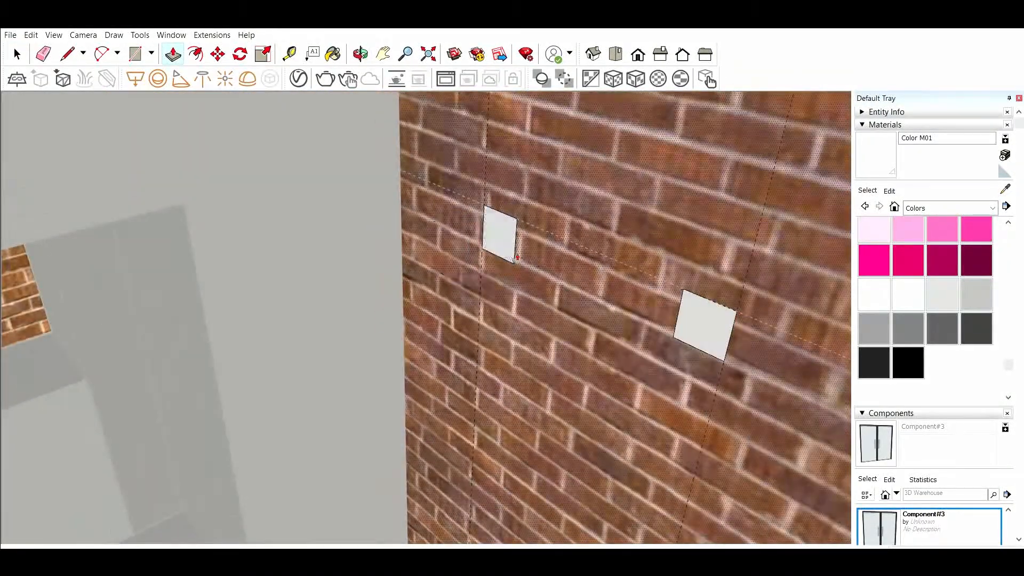
drag(501, 233, 464, 235)
drag(713, 308, 662, 308)
scroll(471, 202, up, 2)
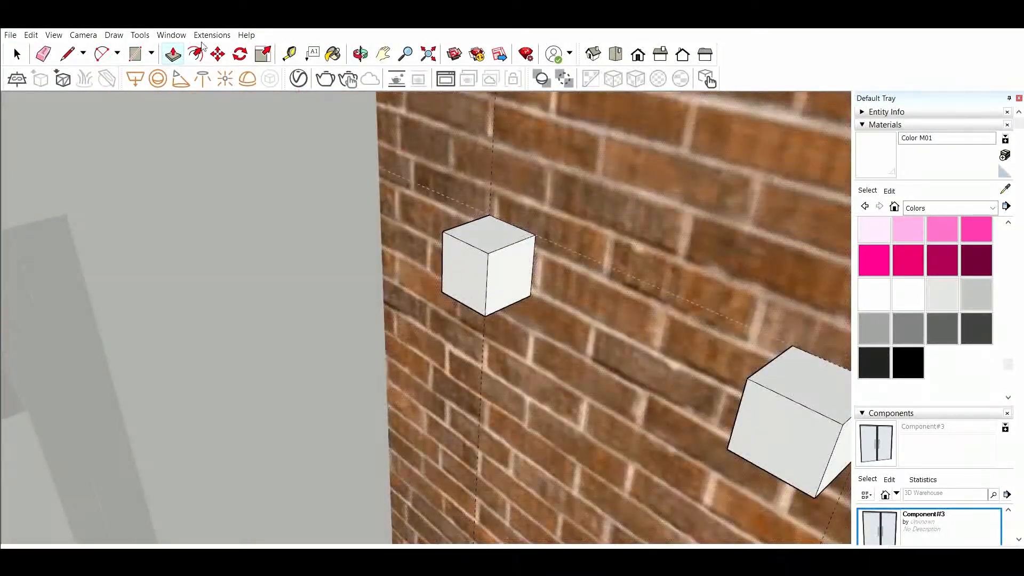
Offset the top face outline of each small cube inward by 2.
click(195, 54)
scroll(512, 221, up, 2)
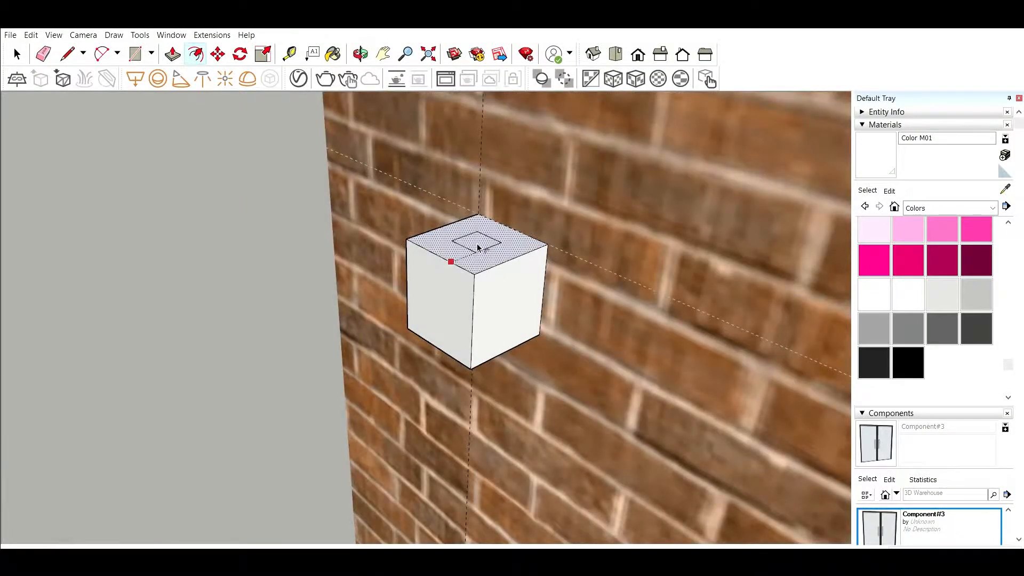
text(2)
key(Return)
scroll(477, 247, down, 2)
click(734, 382)
text(2)
key(Return)
Draw short lines on both cube tops from the offset outlines' corners to the edge against the wall.
click(68, 54)
scroll(395, 194, up, 3)
click(430, 209)
click(447, 203)
click(476, 230)
click(494, 224)
scroll(493, 225, down, 3)
scroll(712, 353, up, 2)
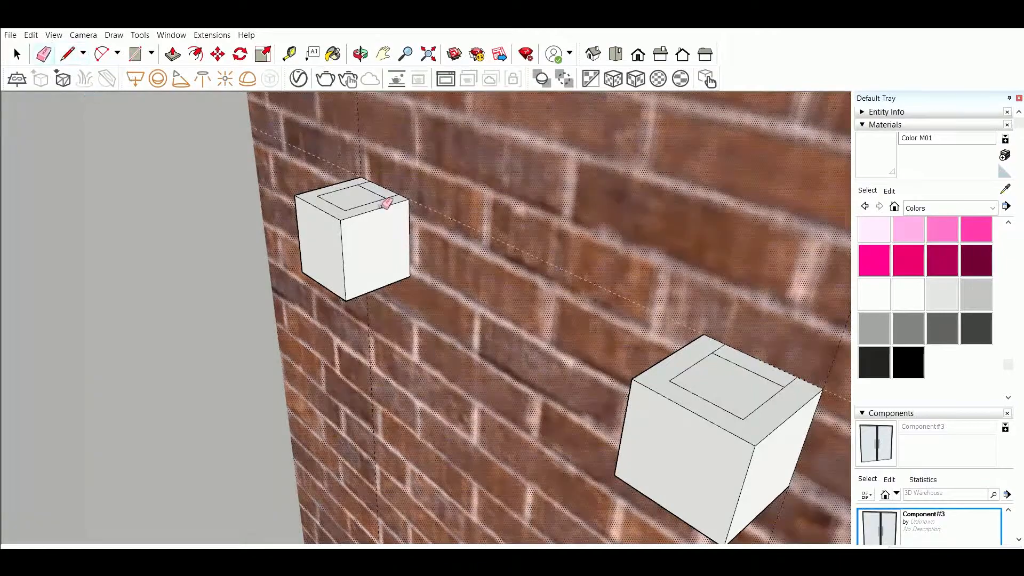
Erase the surplus edges on both cube tops and Push/Pull the inner faces down, hollowing the cubes into wall light housings.
click(379, 196)
scroll(380, 197, down, 3)
scroll(593, 277, up, 2)
click(569, 280)
click(532, 429)
scroll(256, 155, up, 1)
click(264, 154)
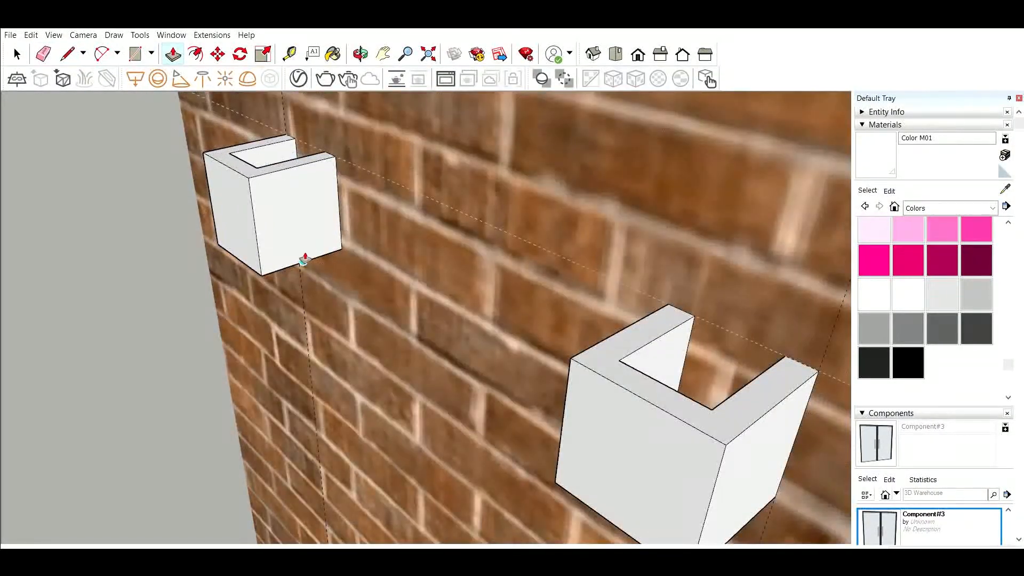
click(306, 260)
scroll(306, 259, down, 5)
scroll(419, 243, down, 4)
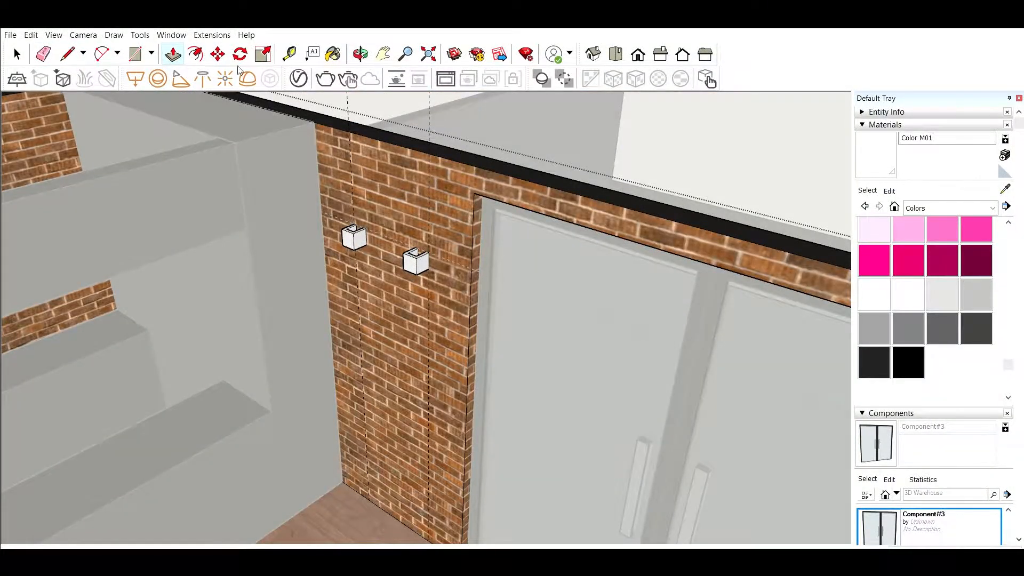
Place a small sphere light in the opening of the wall housing nearer the counter.
click(163, 74)
scroll(341, 234, up, 10)
middle_drag(352, 240, 424, 301)
click(360, 255)
scroll(262, 213, down, 6)
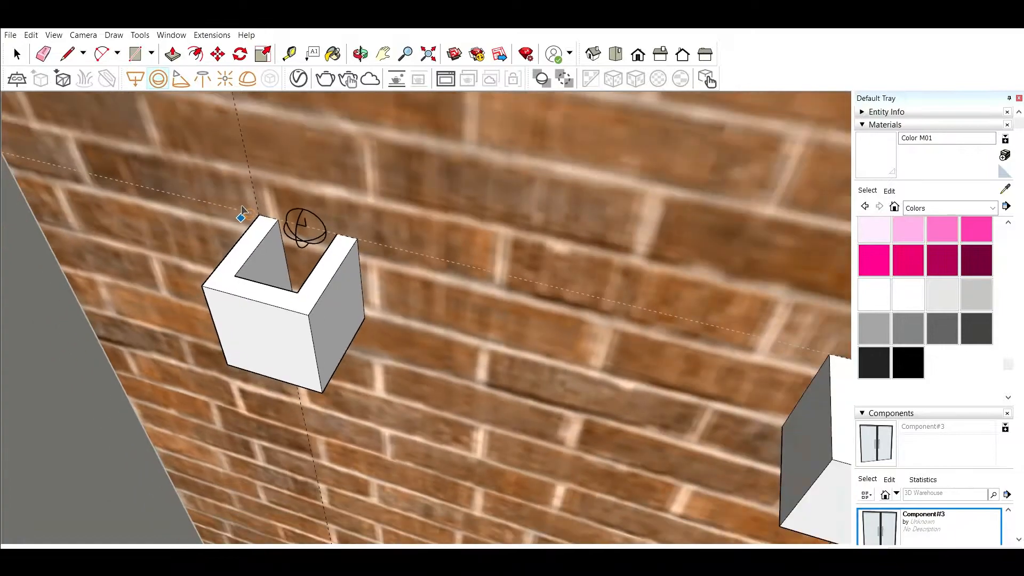
Copy the sphere light into the housing nearer the double door and select both lights.
scroll(666, 326, up, 3)
key(m)
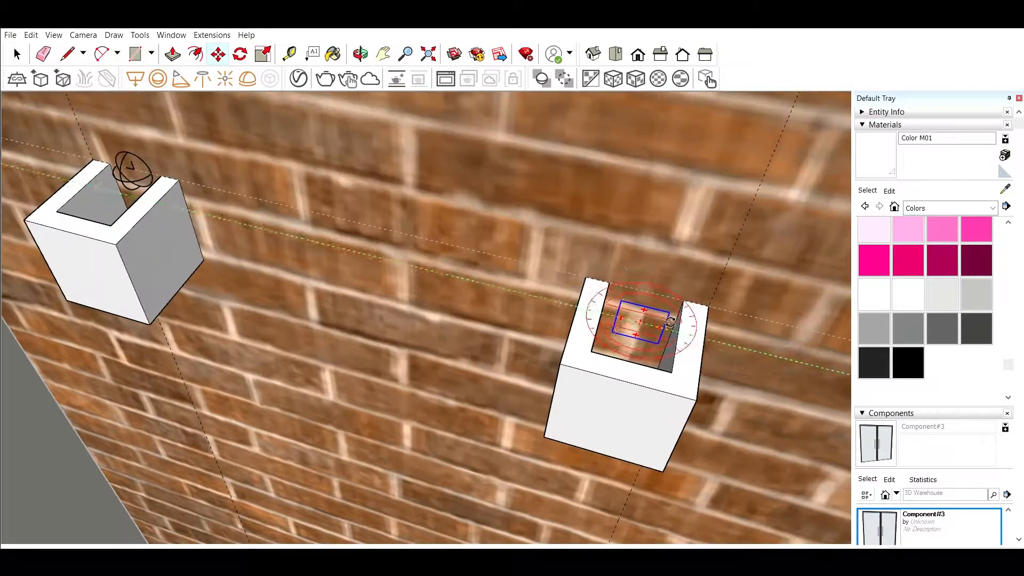
middle_drag(644, 339, 649, 348)
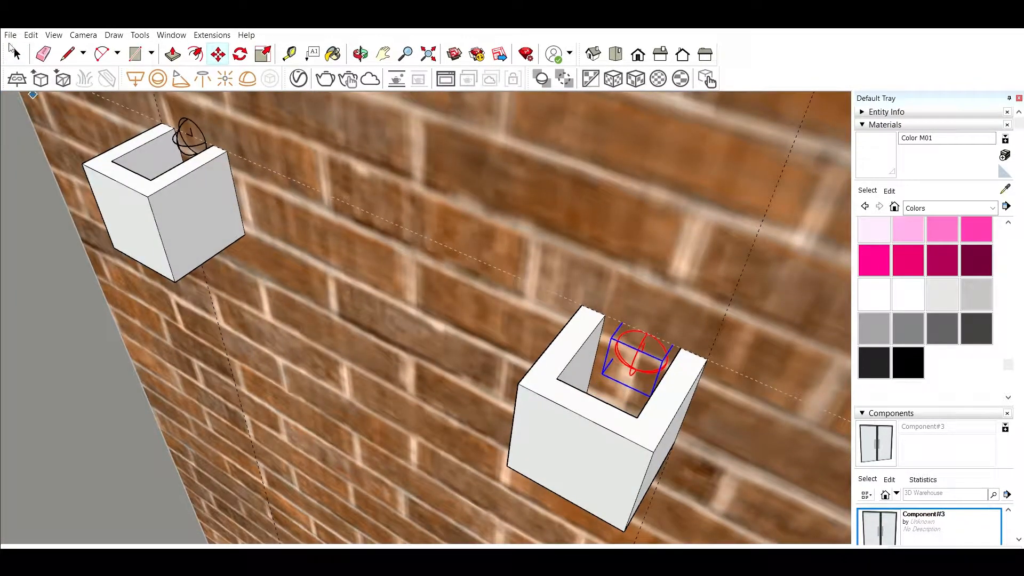
click(187, 134)
ctrl+click(635, 366)
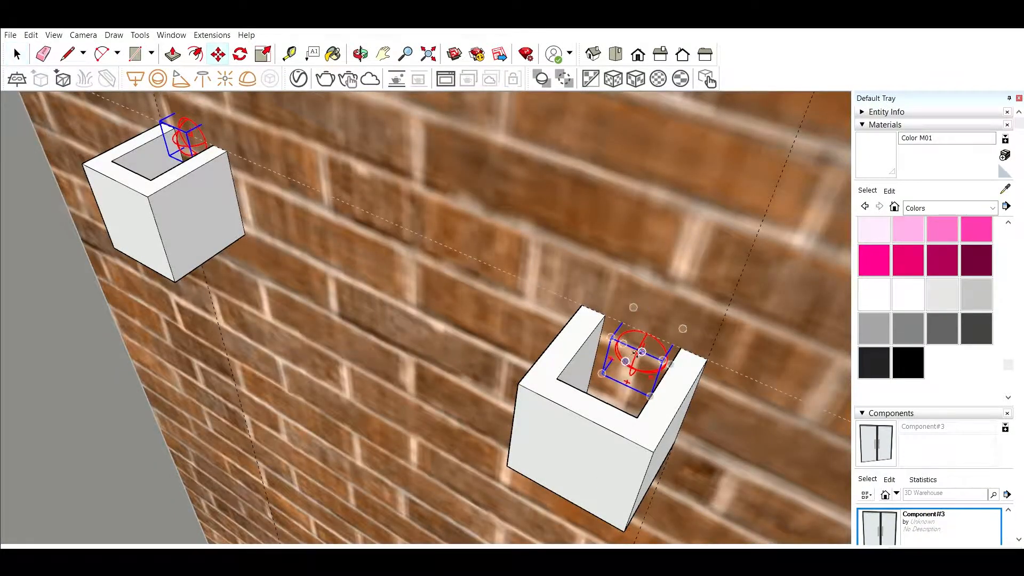
scroll(662, 360, down, 3)
middle_drag(662, 523, 656, 493)
scroll(657, 494, up, 3)
scroll(649, 266, down, 10)
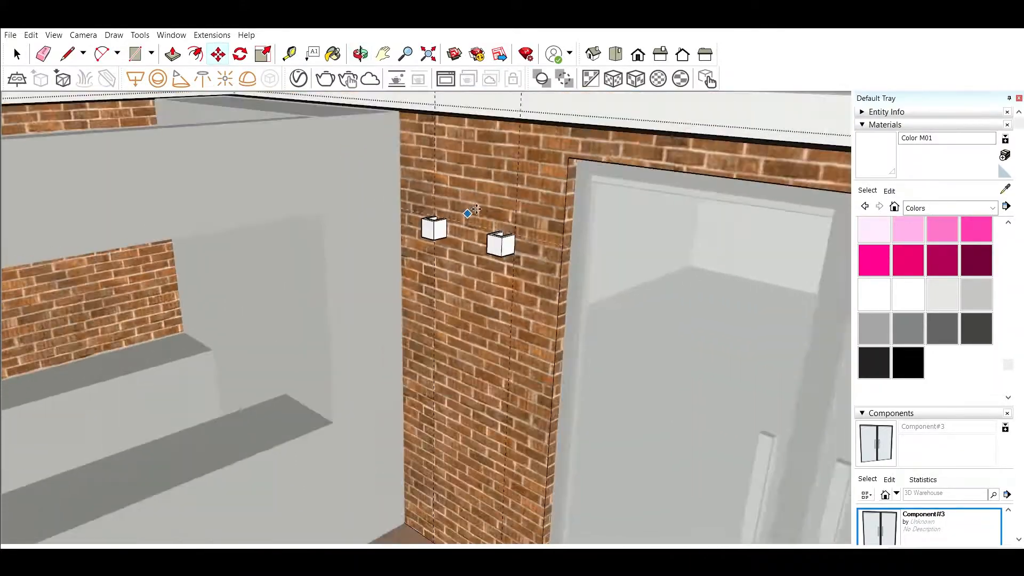
Select the two wall lights with their housings and copy them onto the upper part of the concrete-textured wall.
middle_drag(469, 210, 407, 141)
scroll(434, 217, down, 6)
middle_drag(149, 176, 224, 261)
scroll(278, 178, up, 3)
middle_drag(279, 178, 576, 195)
scroll(501, 173, up, 5)
drag(508, 139, 666, 225)
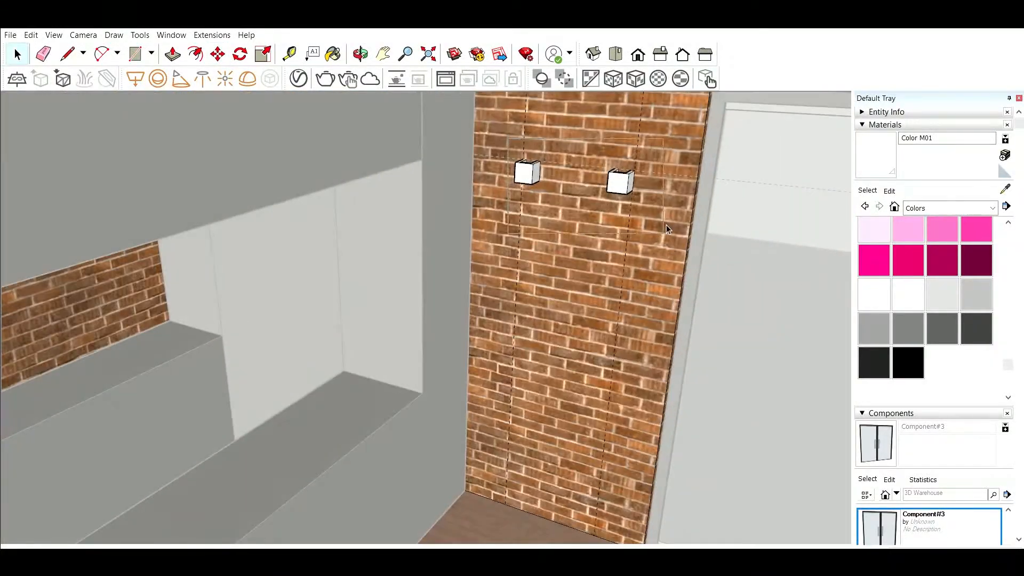
scroll(599, 230, down, 8)
middle_drag(233, 318, 175, 276)
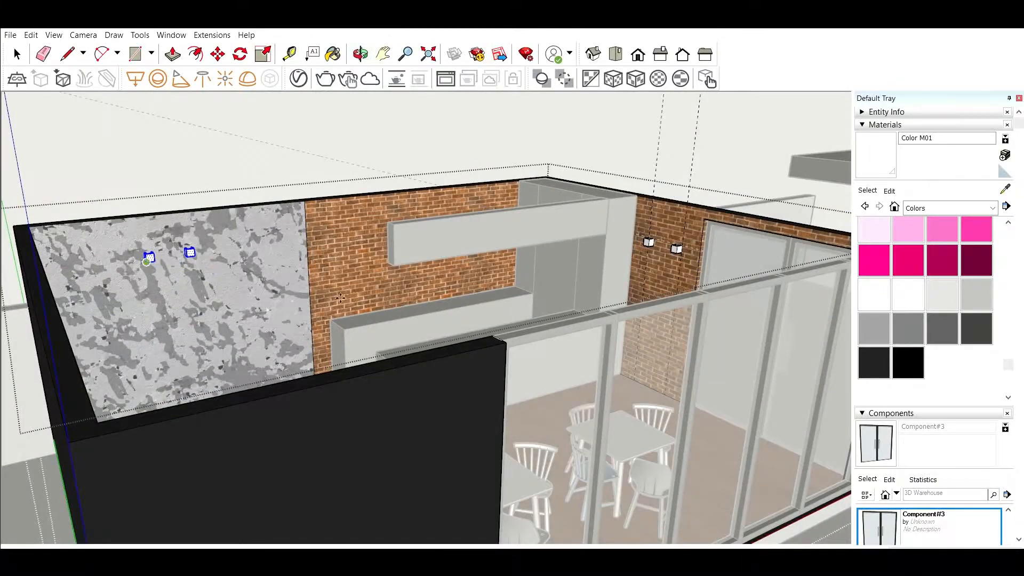
middle_drag(303, 290, 217, 247)
scroll(224, 220, up, 6)
middle_drag(218, 211, 344, 327)
scroll(411, 405, down, 7)
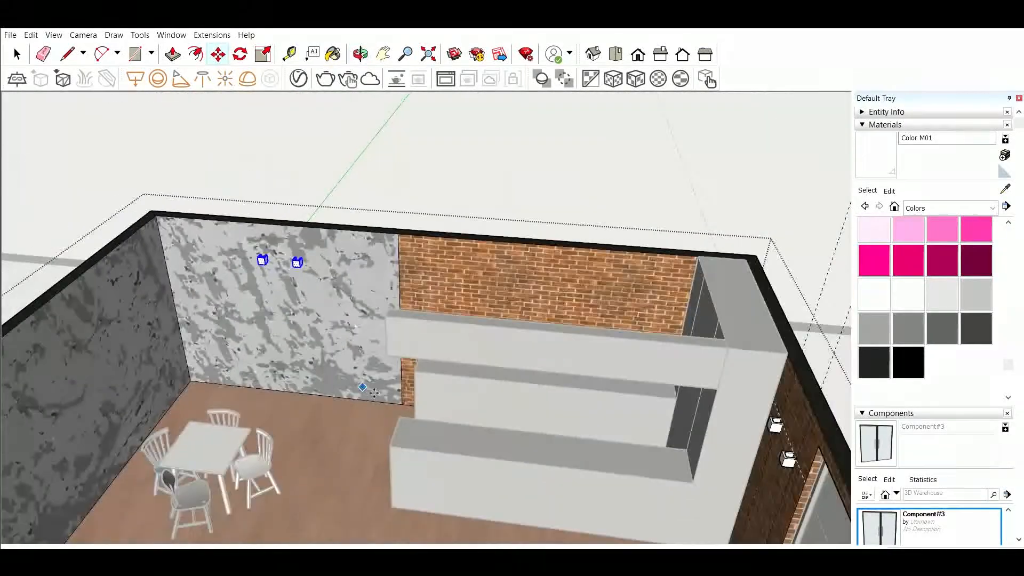
middle_drag(368, 372, 379, 334)
scroll(382, 357, down, 3)
Place three spot lights in a row along the top of the brick wall behind the counter.
middle_drag(332, 213, 374, 265)
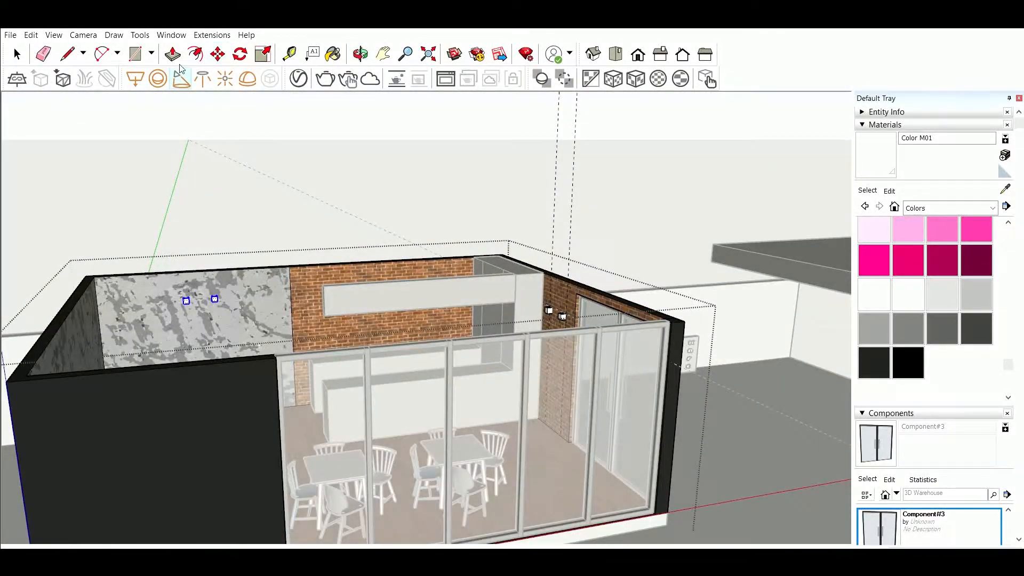
scroll(300, 269, up, 6)
middle_drag(382, 229, 435, 183)
click(661, 178)
middle_drag(651, 245, 645, 187)
scroll(644, 188, down, 5)
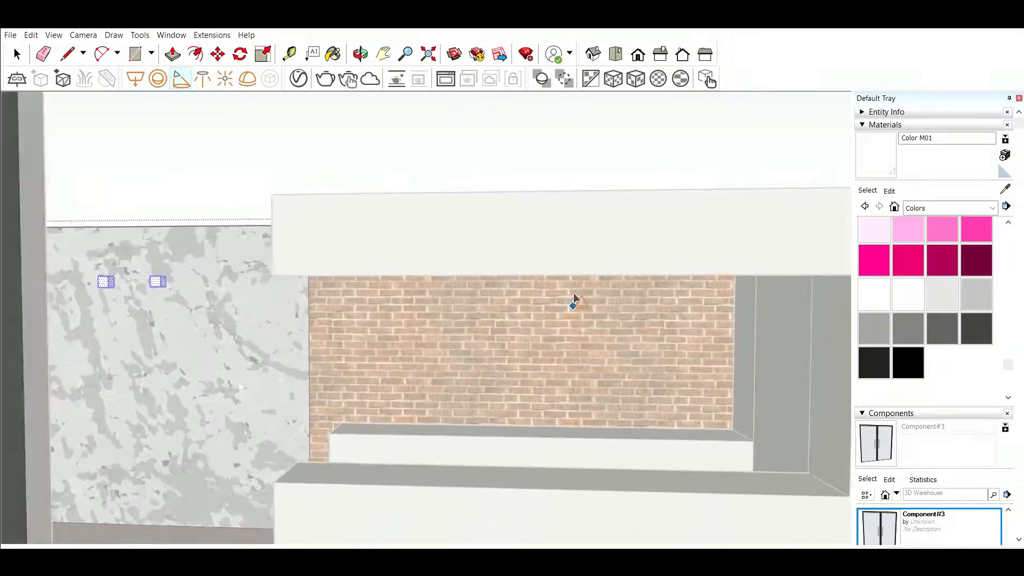
middle_drag(512, 352, 469, 395)
middle_drag(463, 272, 531, 252)
scroll(571, 259, down, 5)
middle_drag(299, 123, 537, 230)
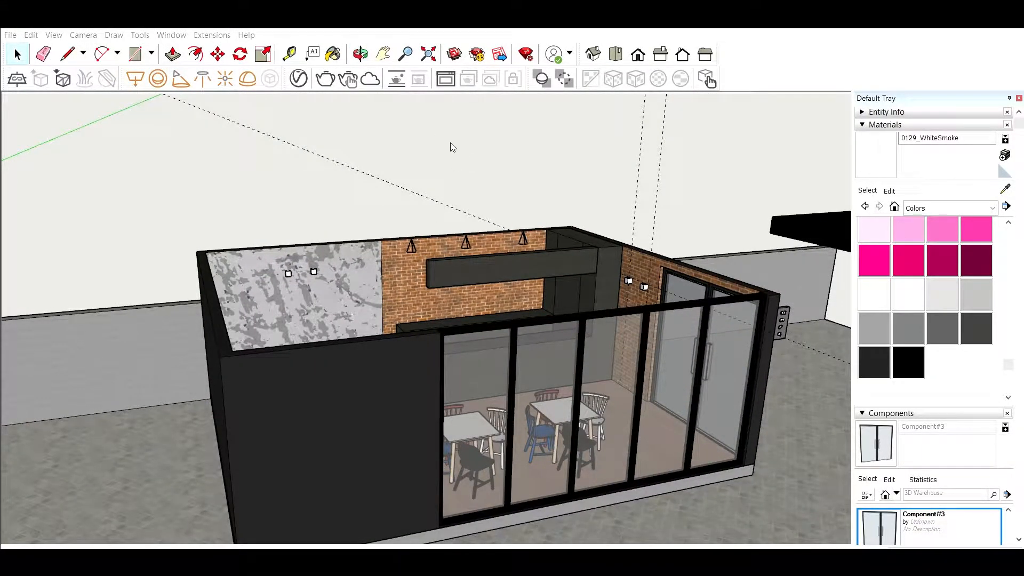
Set a centred front view of the café and save it as a scene.
middle_drag(618, 57, 728, 193)
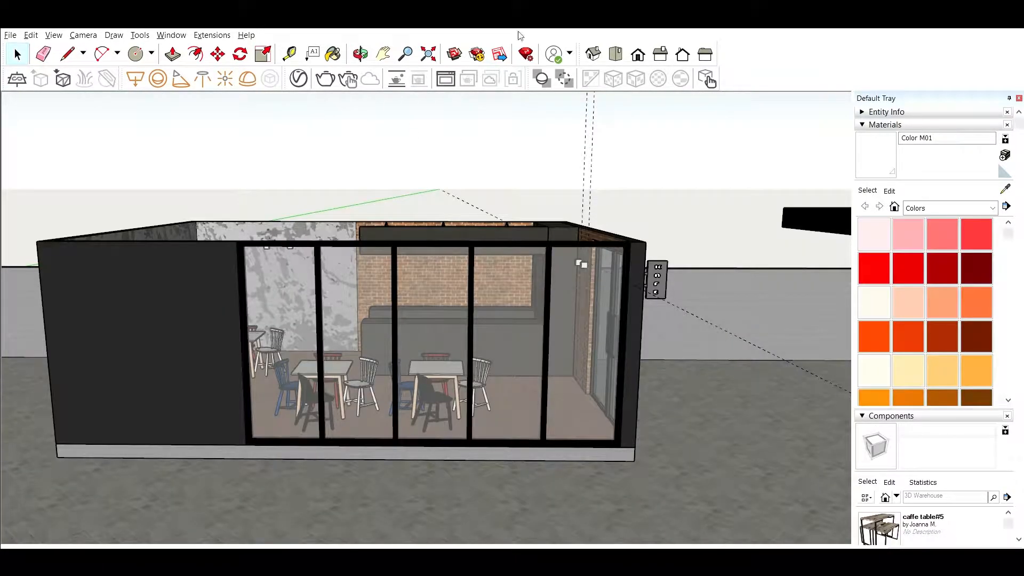
click(638, 53)
click(383, 54)
drag(397, 163, 539, 171)
scroll(490, 203, up, 1)
drag(490, 203, 497, 198)
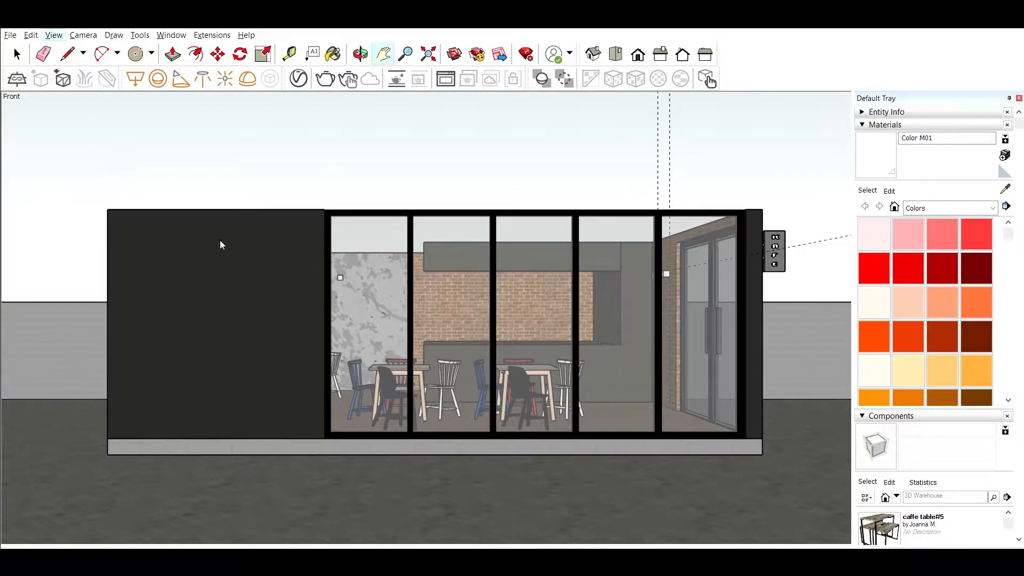
middle_drag(512, 197, 449, 198)
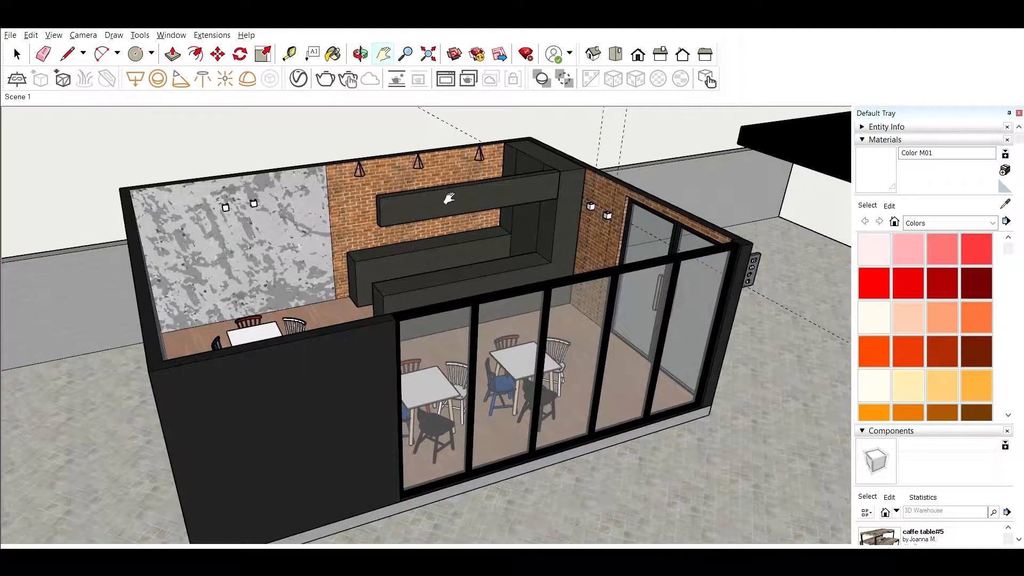
Copy the pair of wall lights along the concrete-textured wall to make a row of six, and leave the group.
scroll(243, 188, up, 3)
middle_drag(242, 186, 167, 171)
double_click(270, 183)
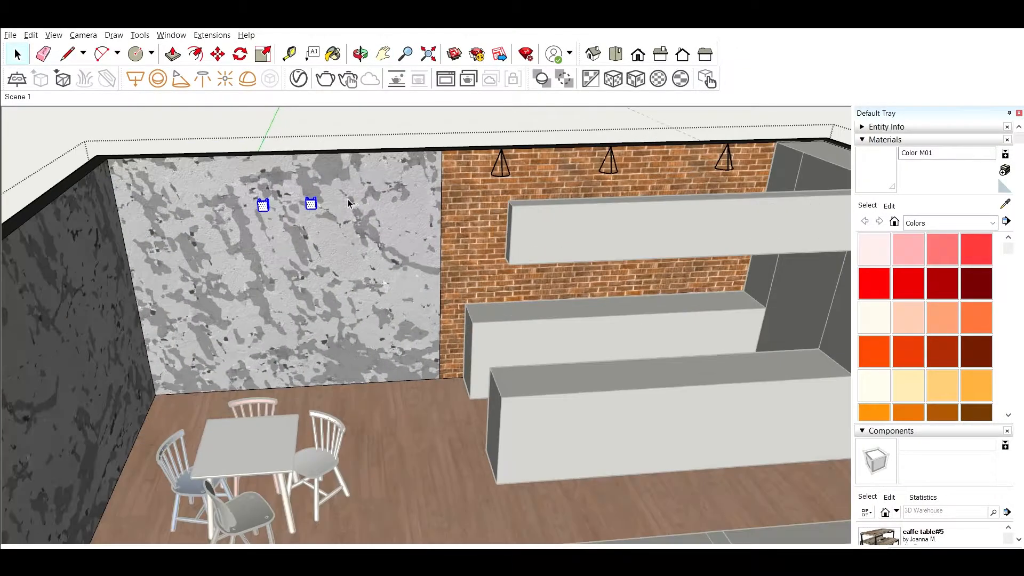
key(m)
key(ctrl)
click(286, 185)
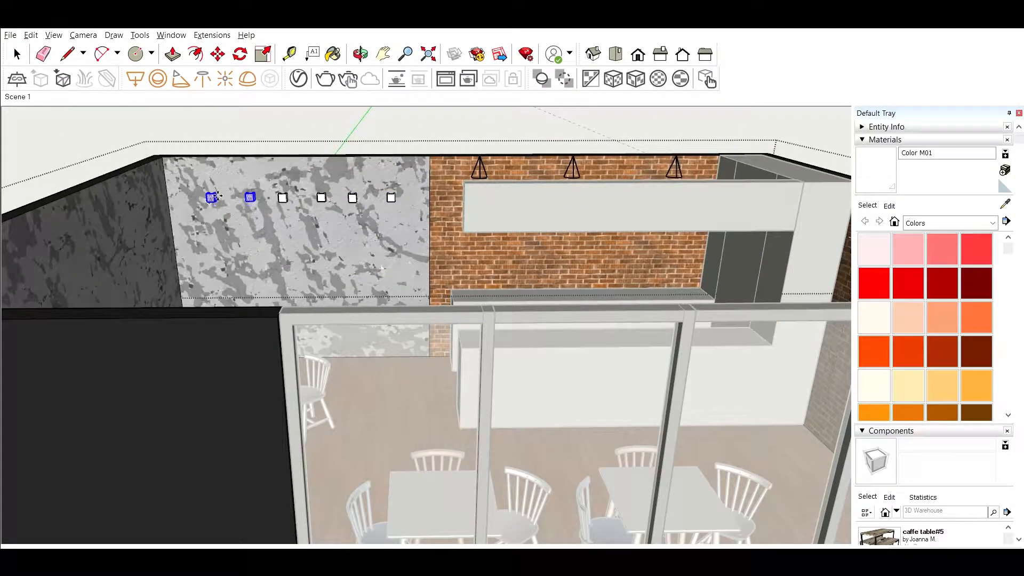
key(space)
click(37, 95)
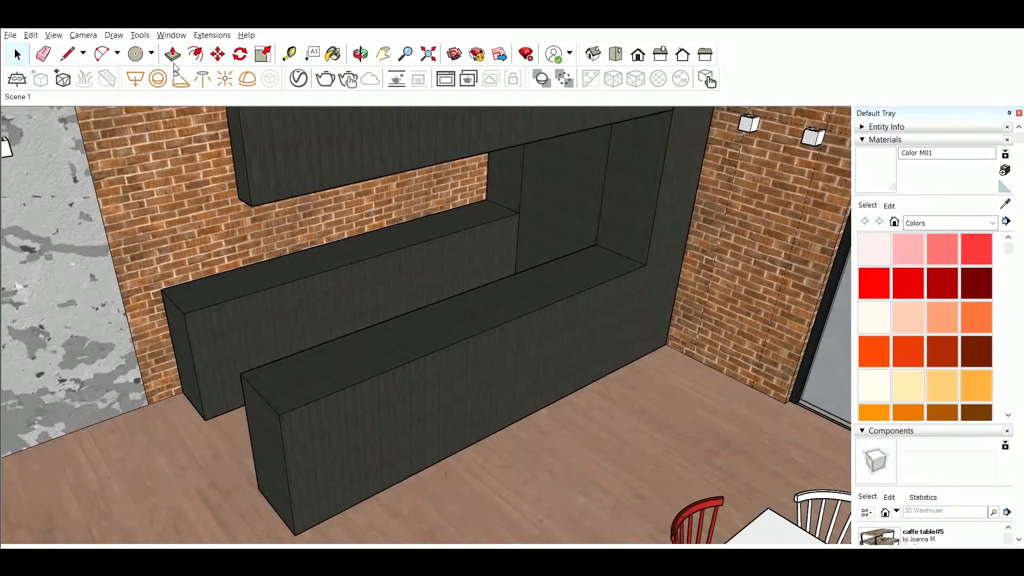
Draw a small circle on top of the front counter's free end and paint it with Metal Corrugated Shiny.
click(383, 324)
key(b)
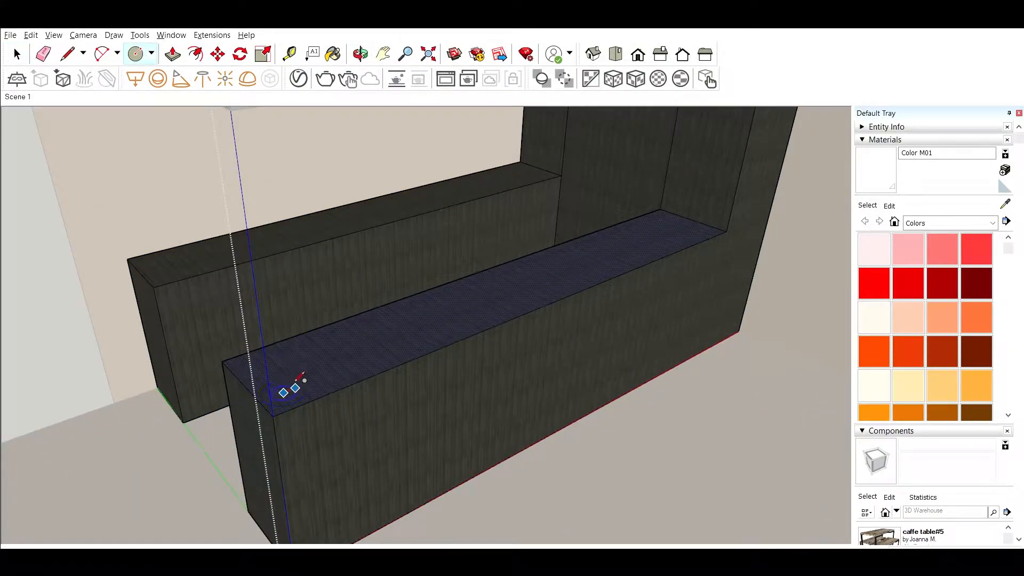
click(295, 388)
key(b)
click(991, 223)
click(948, 300)
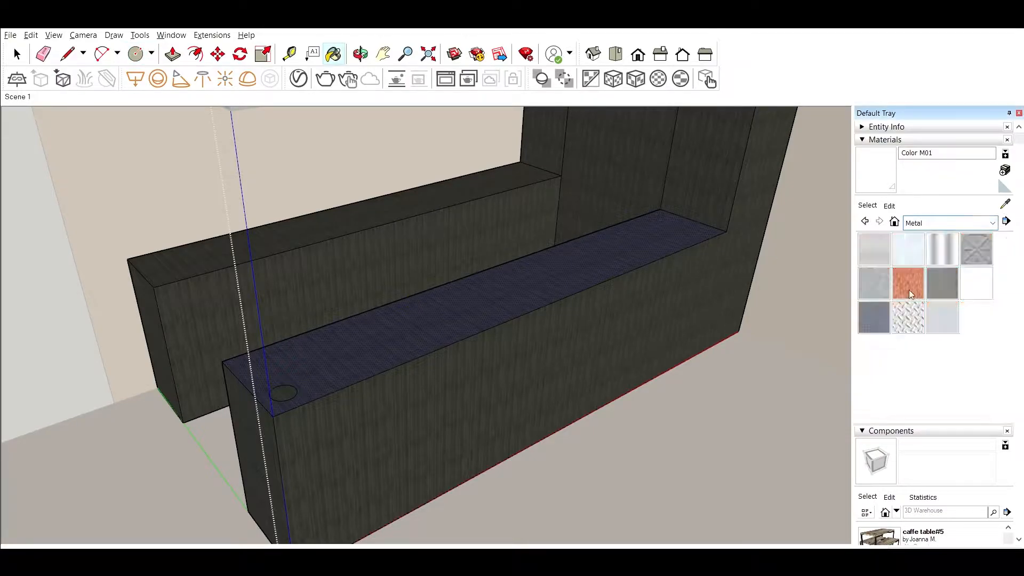
click(942, 249)
click(283, 393)
Extrude the metal circle upward to the overhead beam to form a round column.
key(p)
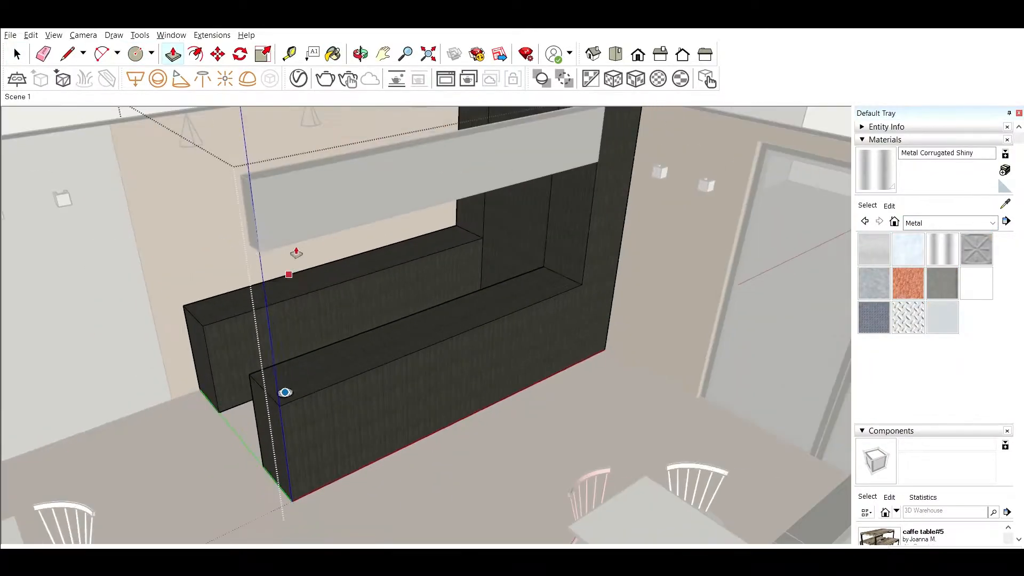
scroll(354, 273, up, 3)
scroll(354, 273, down, 3)
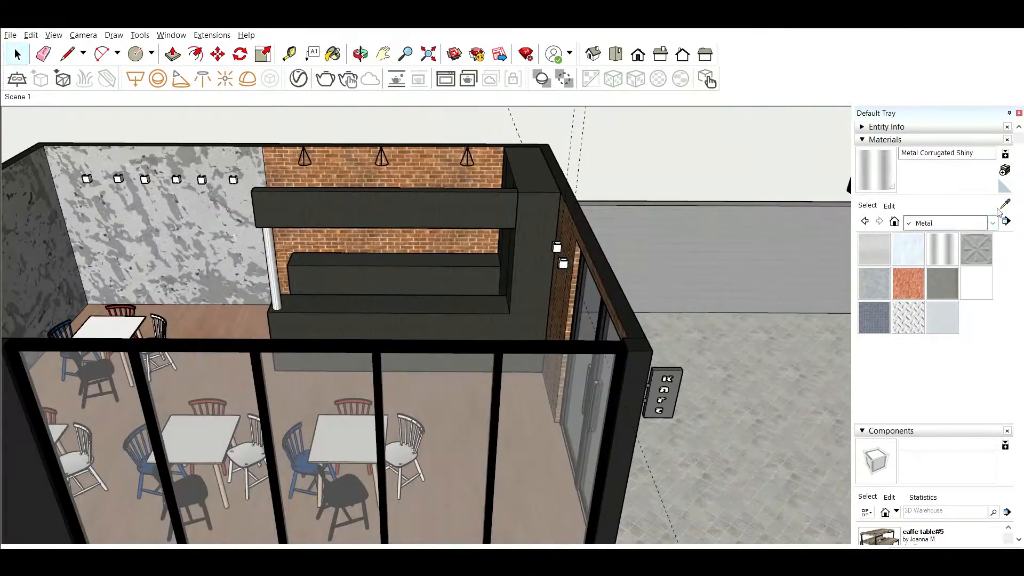
Insert the red bar stool component in front of the counter and rotate it to face the counter.
click(992, 223)
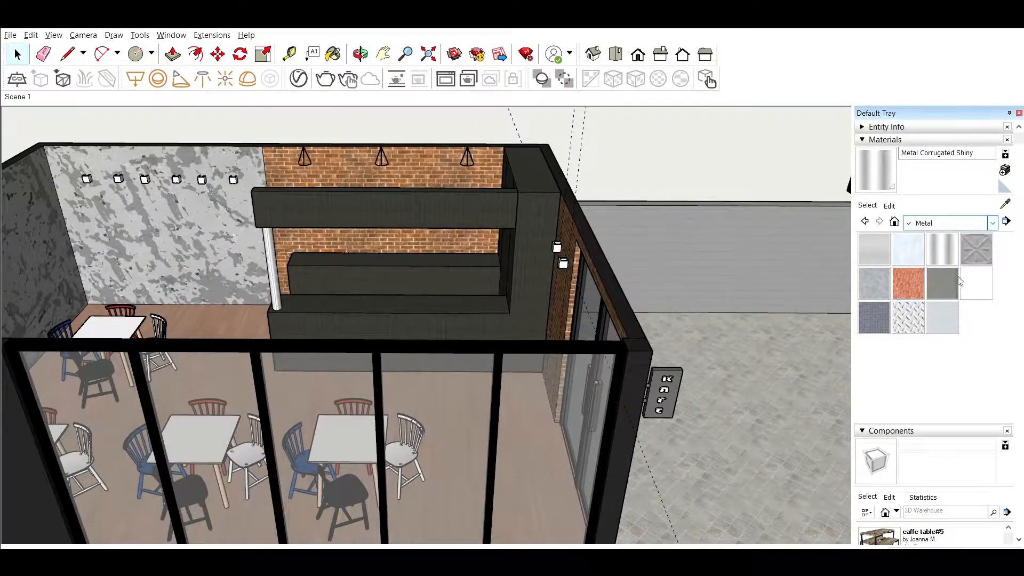
click(884, 139)
scroll(902, 195, down, 3)
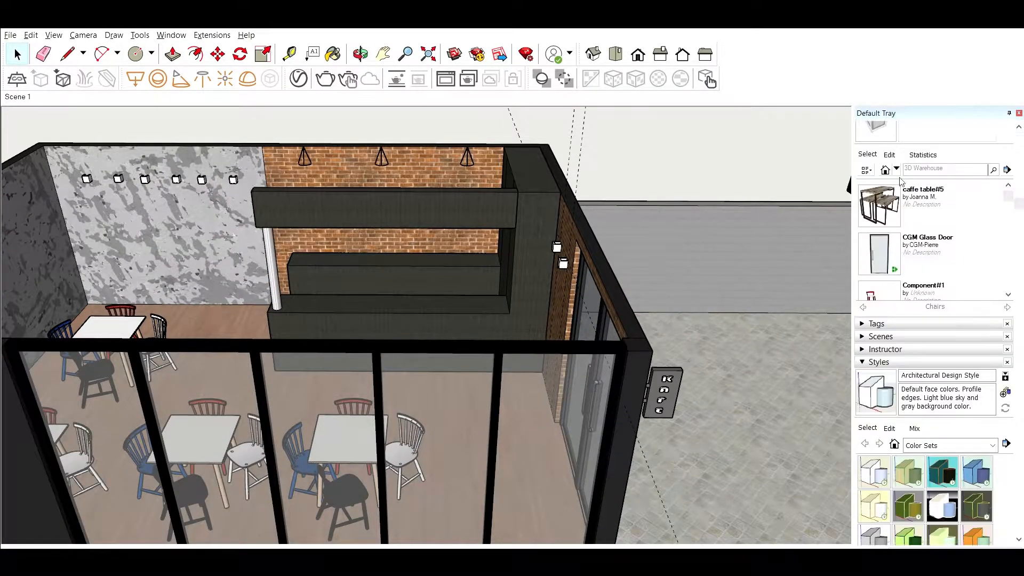
scroll(900, 195, up, 2)
scroll(914, 257, down, 1)
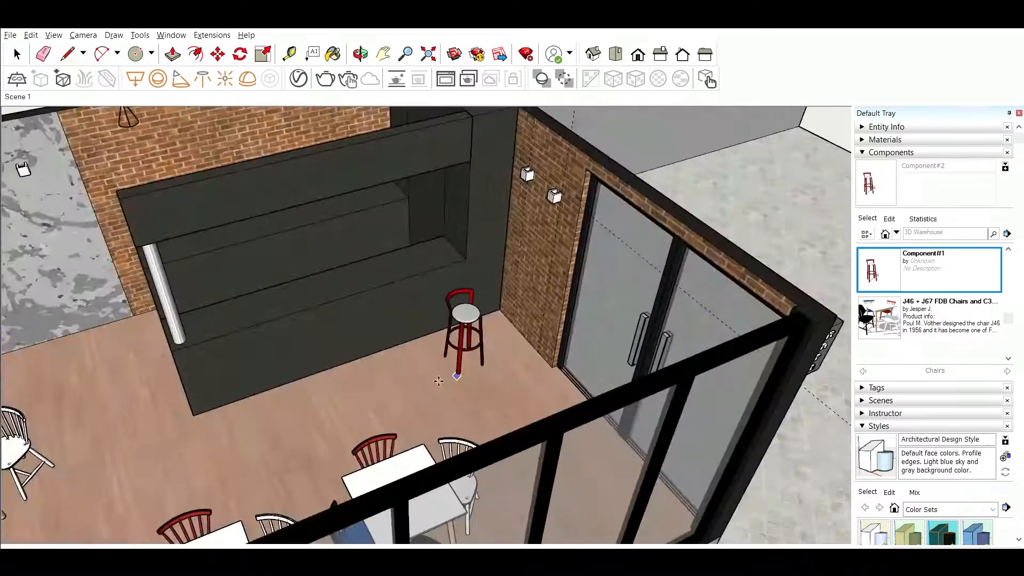
click(400, 363)
key(q)
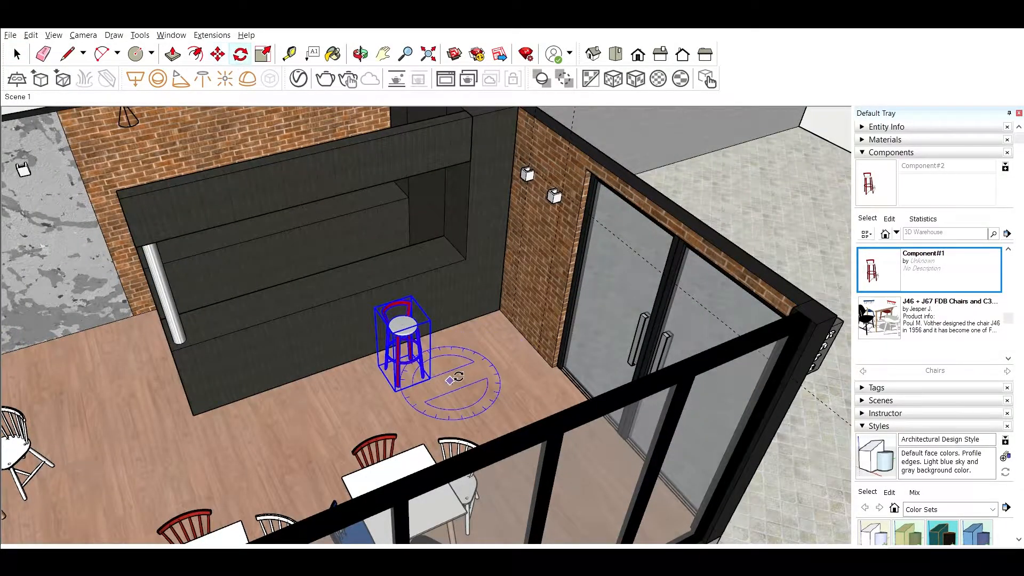
scroll(450, 381, up, 2)
click(408, 391)
Copy the bar stool along the front of the counter to make a pair.
click(218, 54)
click(491, 410)
click(407, 393)
key(ctrl)
click(408, 393)
middle_drag(319, 415, 313, 315)
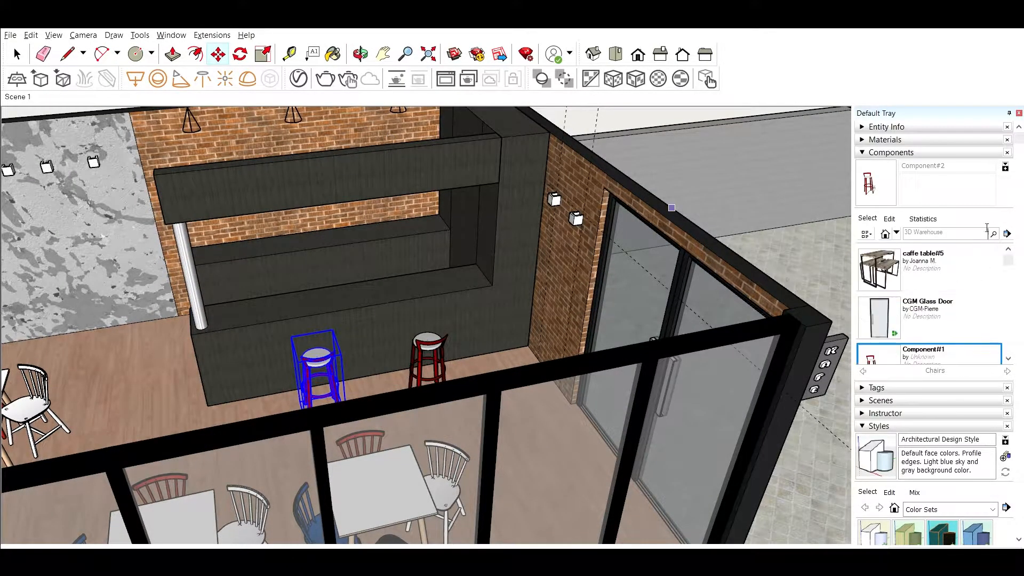
Insert the Coffee Shop menu board component on the café floor near the concrete-textured wall.
click(884, 234)
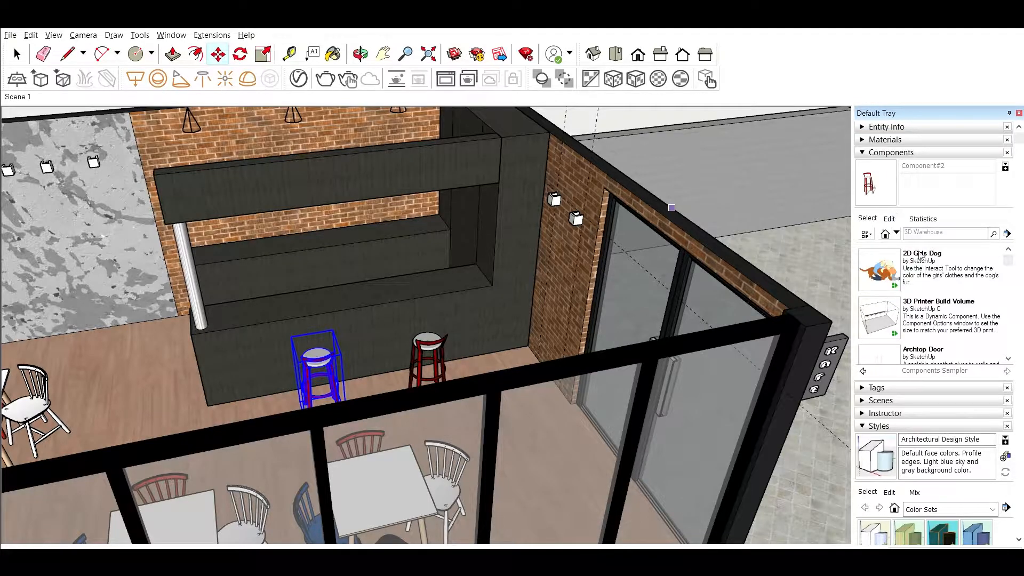
scroll(920, 255, down, 5)
click(887, 267)
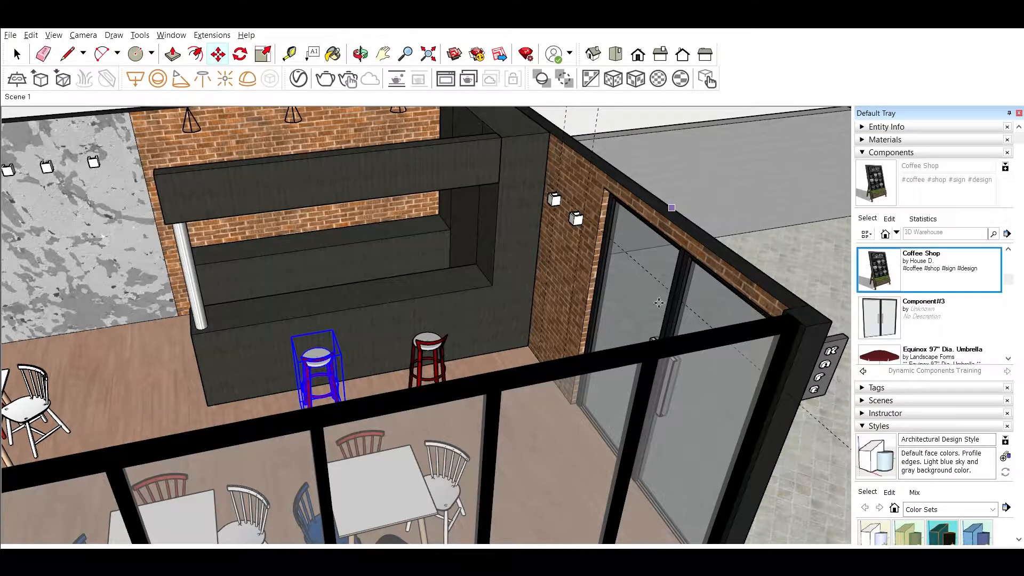
click(347, 333)
key(Delete)
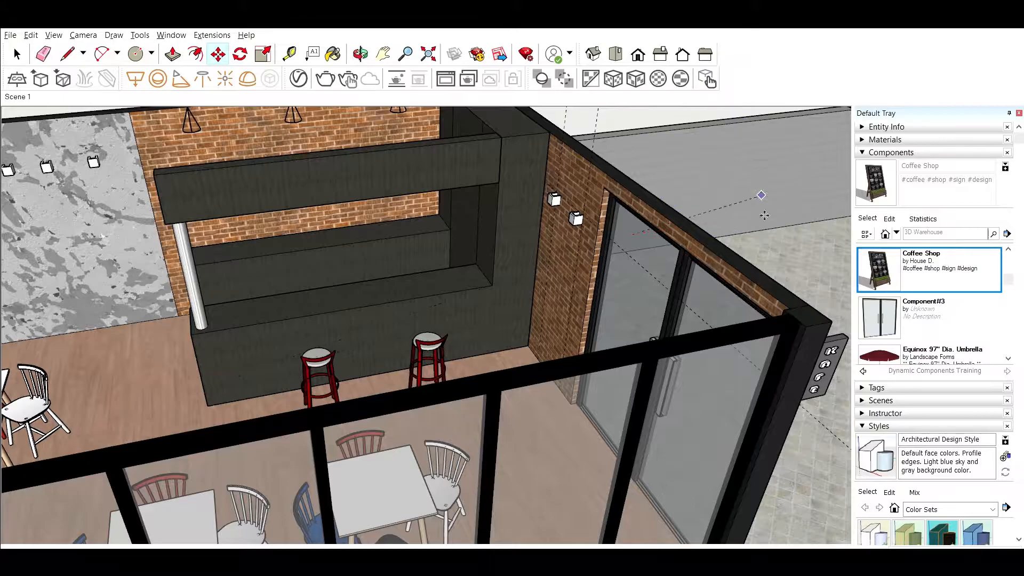
scroll(779, 226, down, 3)
middle_drag(779, 226, 587, 293)
scroll(364, 293, up, 3)
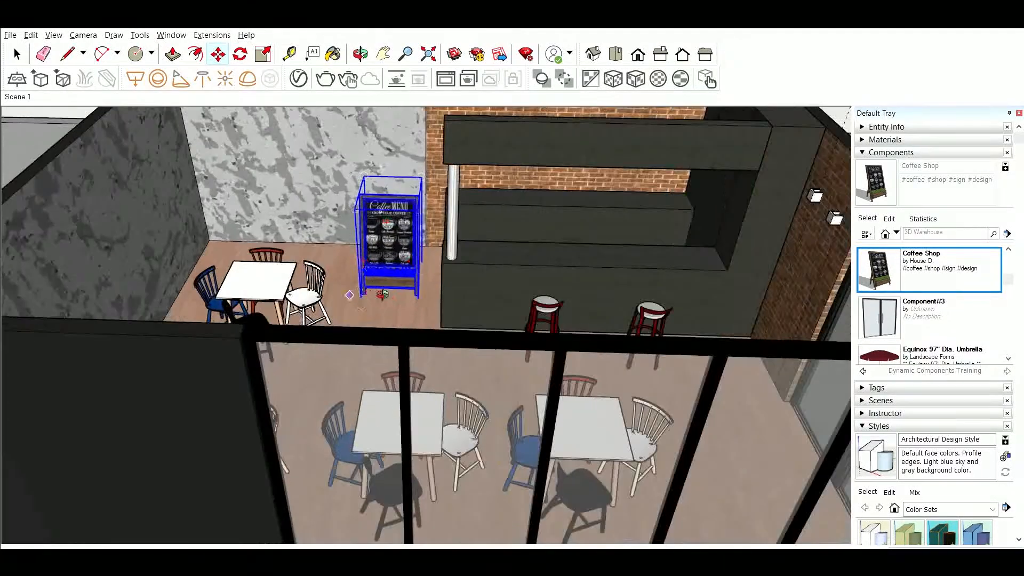
middle_drag(368, 292, 469, 304)
scroll(341, 309, up, 2)
Rotate the coffee menu board to an angle and move it beside the counter's free end.
click(339, 316)
click(392, 327)
click(239, 54)
click(298, 382)
click(268, 386)
click(278, 391)
click(218, 54)
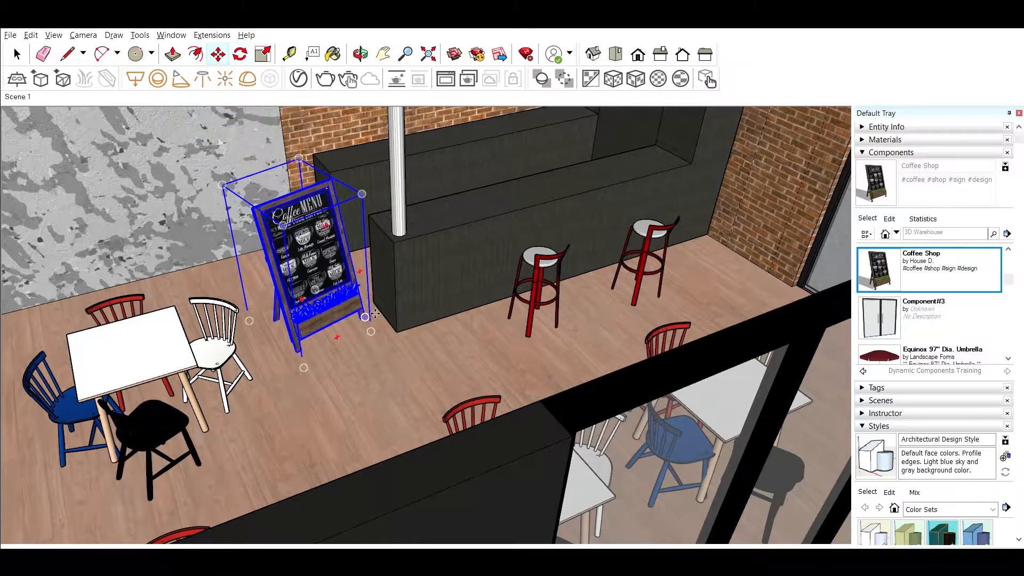
click(375, 313)
click(388, 321)
key(space)
click(330, 368)
scroll(325, 362, down, 4)
click(666, 475)
scroll(576, 278, down, 2)
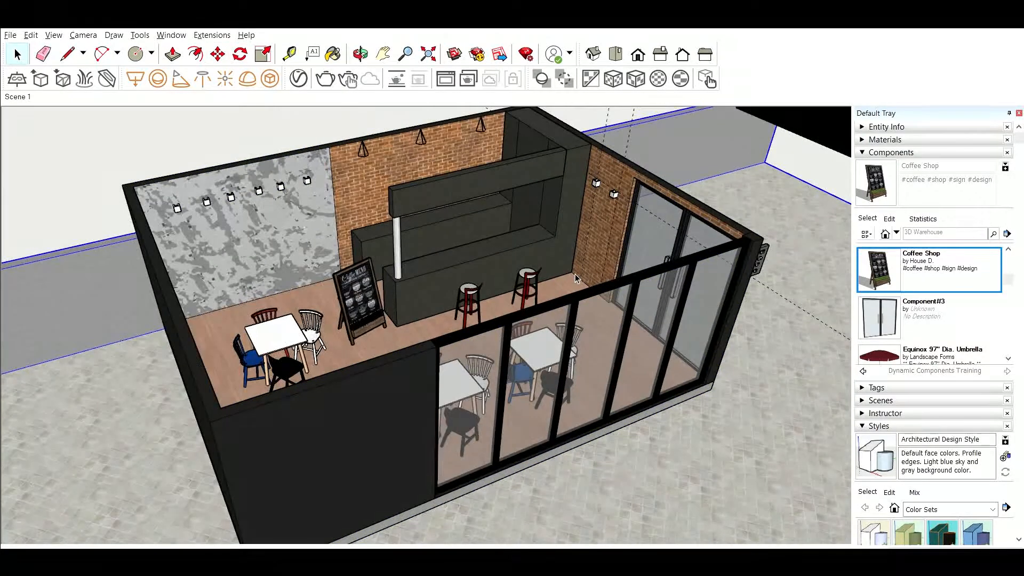
Move the black roof back onto the top of the café walls.
scroll(442, 261, up, 5)
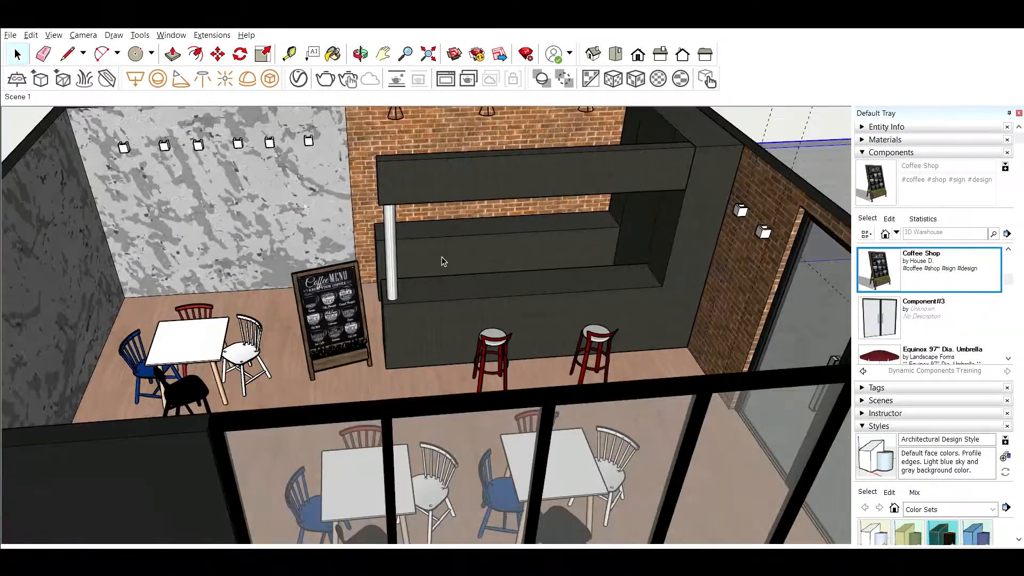
scroll(442, 261, down, 5)
click(784, 200)
middle_drag(496, 266, 585, 237)
scroll(584, 237, down, 1)
key(m)
click(717, 151)
scroll(183, 213, up, 5)
click(156, 234)
scroll(142, 204, up, 4)
middle_drag(160, 229, 199, 210)
scroll(107, 200, down, 5)
click(16, 53)
click(69, 144)
Open the front wall for editing and split off a vertical strip with a line 200 from its outer corner.
middle_drag(427, 299, 213, 235)
double_click(302, 342)
triple_click(301, 343)
click(290, 53)
click(217, 312)
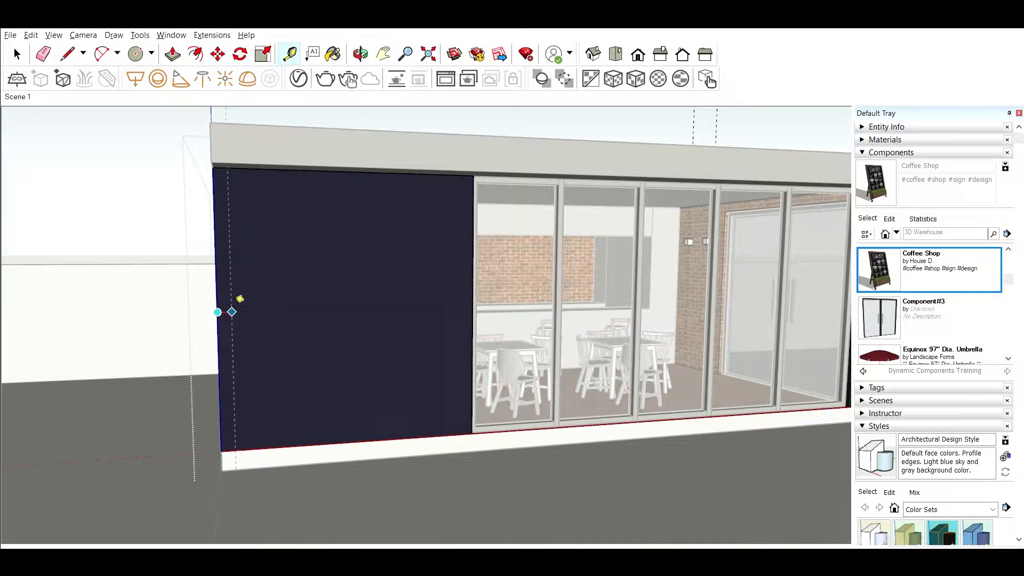
text(200)
key(Return)
key(l)
scroll(231, 170, up, 1)
click(234, 168)
click(242, 475)
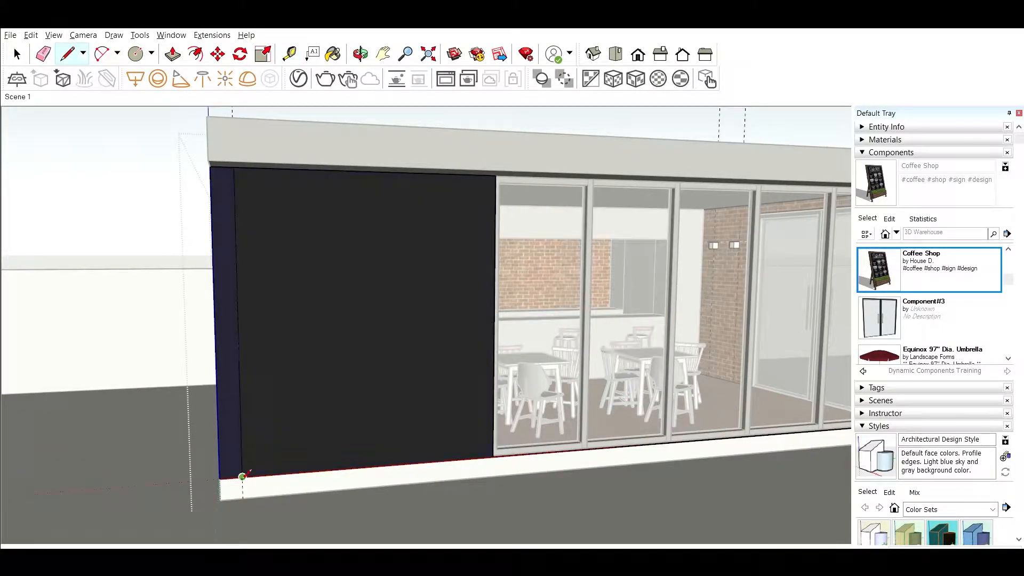
Sample Color M08 from the opposite corner pillar and paint the narrow strip of the front wall with it.
scroll(731, 300, down, 3)
scroll(357, 430, up, 2)
key(space)
click(132, 133)
double_click(370, 246)
triple_click(370, 246)
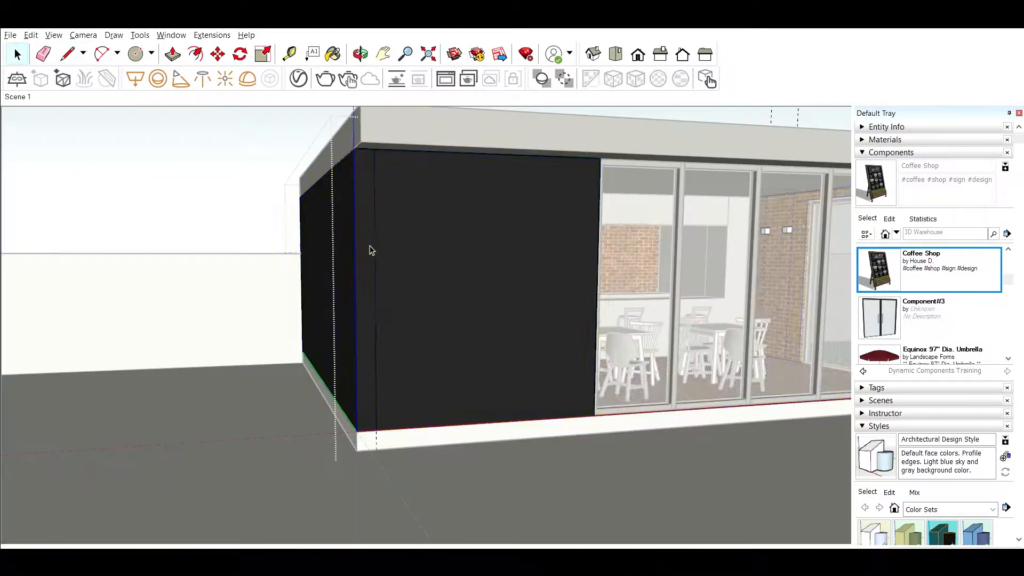
click(370, 246)
key(b)
middle_drag(443, 208, 391, 212)
scroll(641, 227, down, 4)
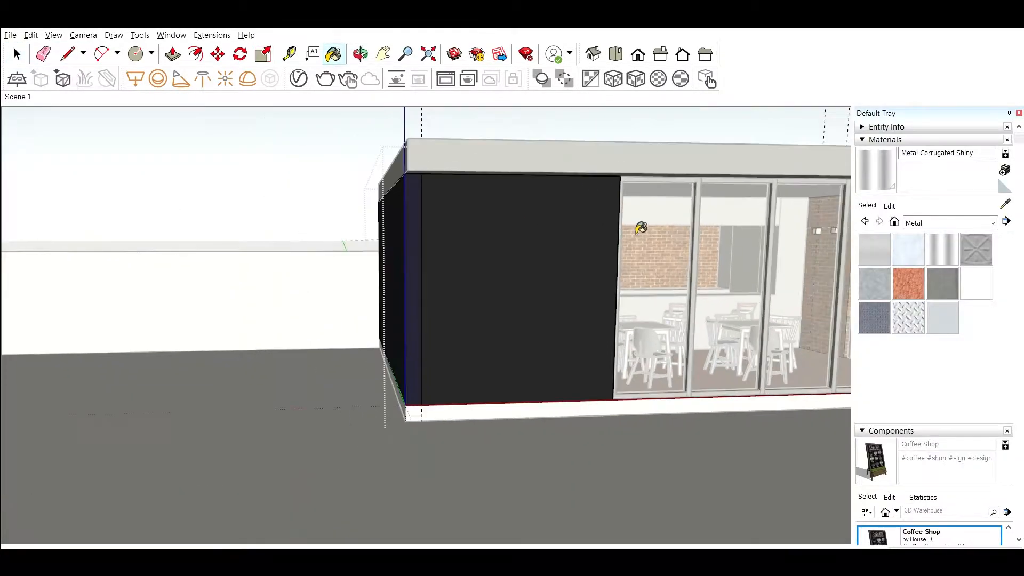
shift+middle_drag(601, 230, 397, 245)
scroll(647, 288, up, 2)
alt+click(659, 290)
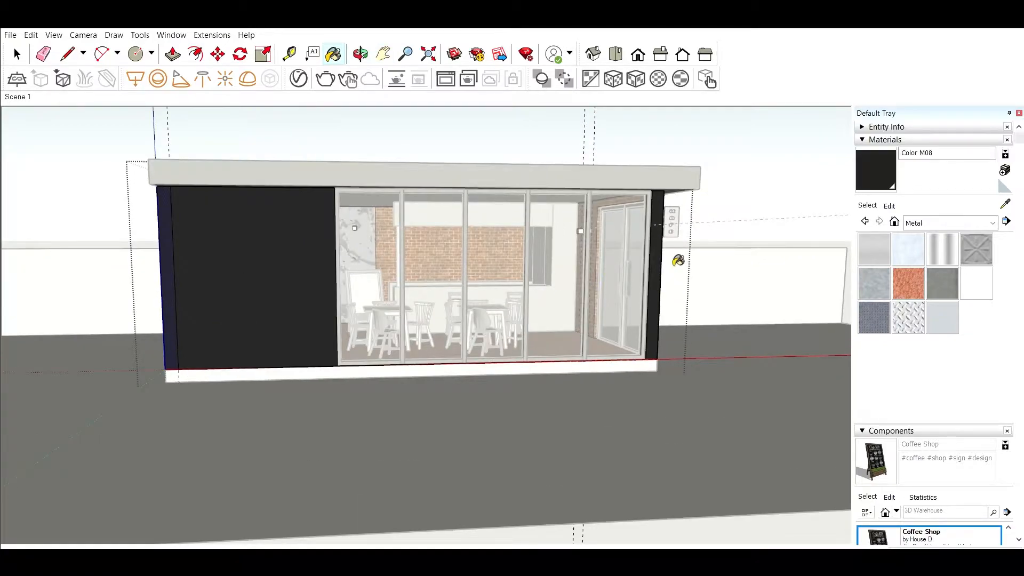
scroll(251, 254, up, 2)
click(137, 262)
Paint the large front wall panel beside the strip a plain grey from the Colors collection and leave the group.
key(space)
click(62, 169)
double_click(205, 231)
click(205, 232)
key(b)
click(960, 222)
click(965, 263)
scroll(966, 282, down, 12)
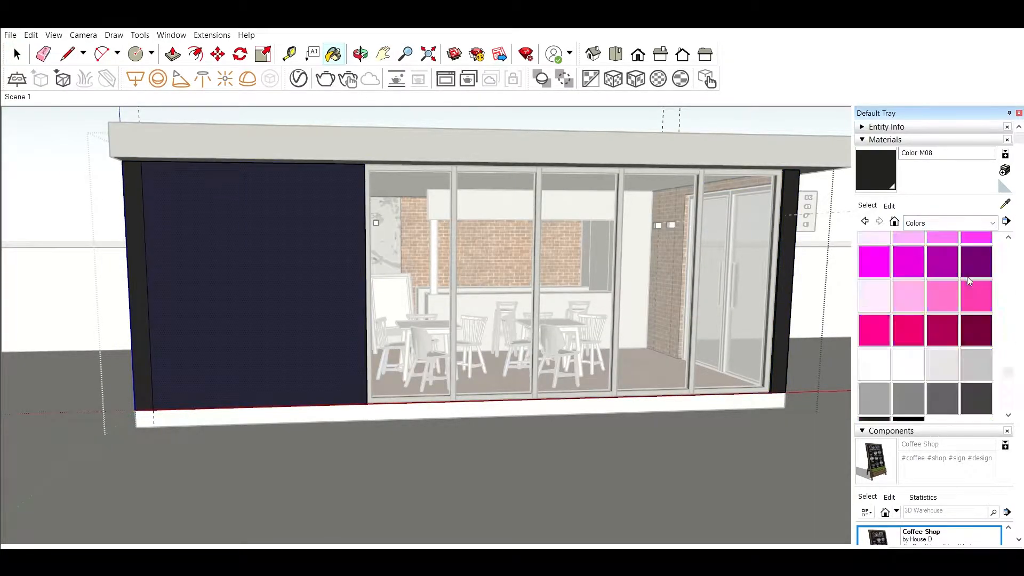
click(948, 209)
click(286, 208)
click(16, 54)
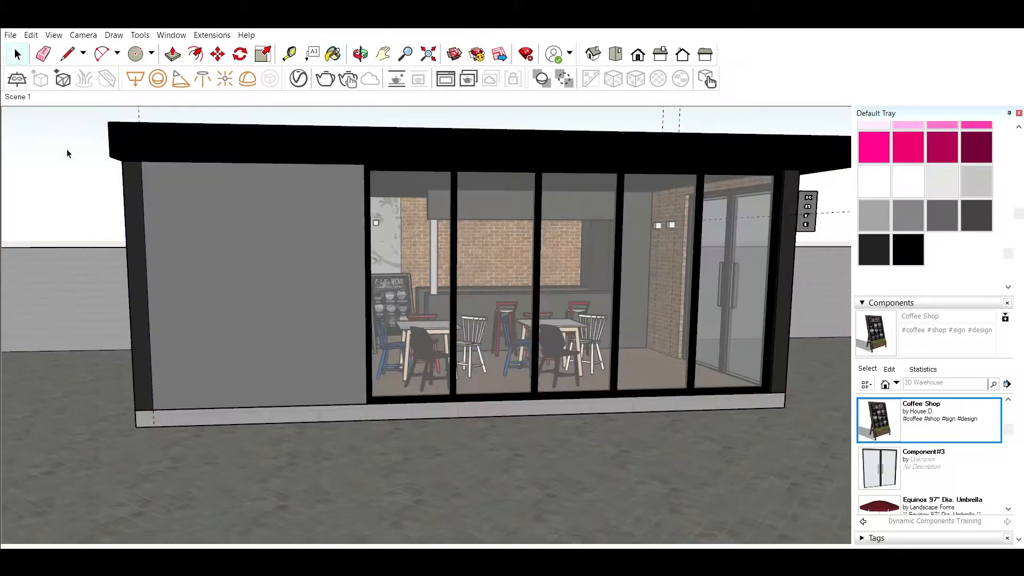
Place two rectangle lights on the café's interior ceiling, the second in front of the concrete-textured wall.
scroll(236, 188, up, 10)
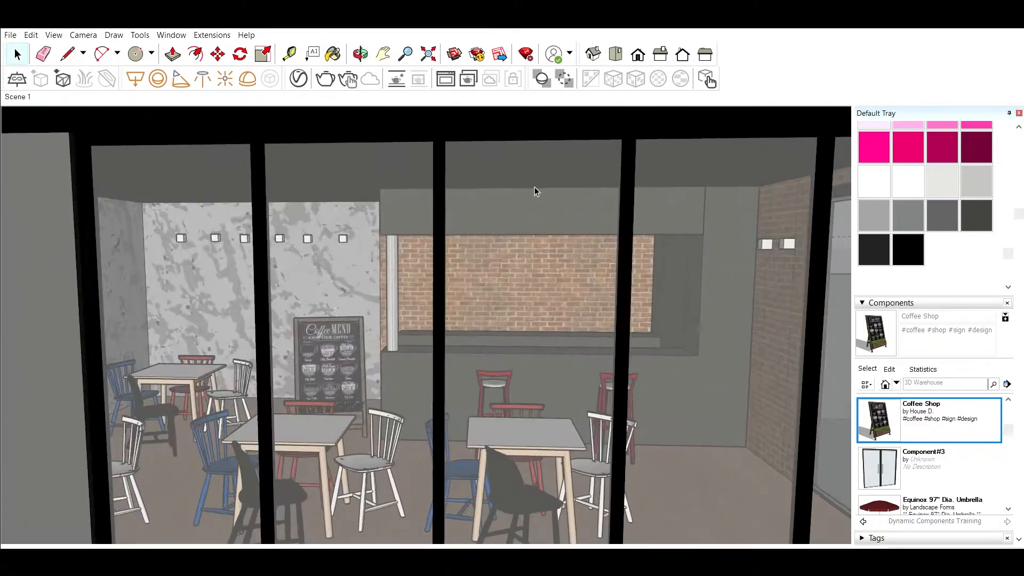
scroll(534, 188, up, 1)
key(h)
drag(538, 229, 534, 212)
scroll(534, 213, up, 8)
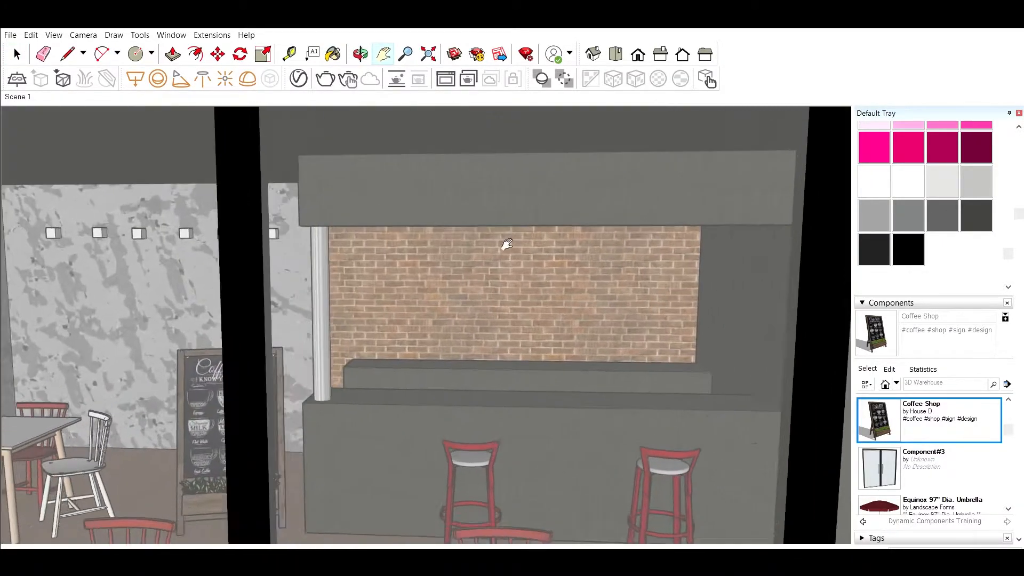
scroll(469, 301, up, 3)
middle_drag(469, 302, 697, 206)
drag(697, 206, 693, 347)
scroll(692, 292, down, 3)
scroll(693, 347, down, 2)
drag(794, 379, 666, 371)
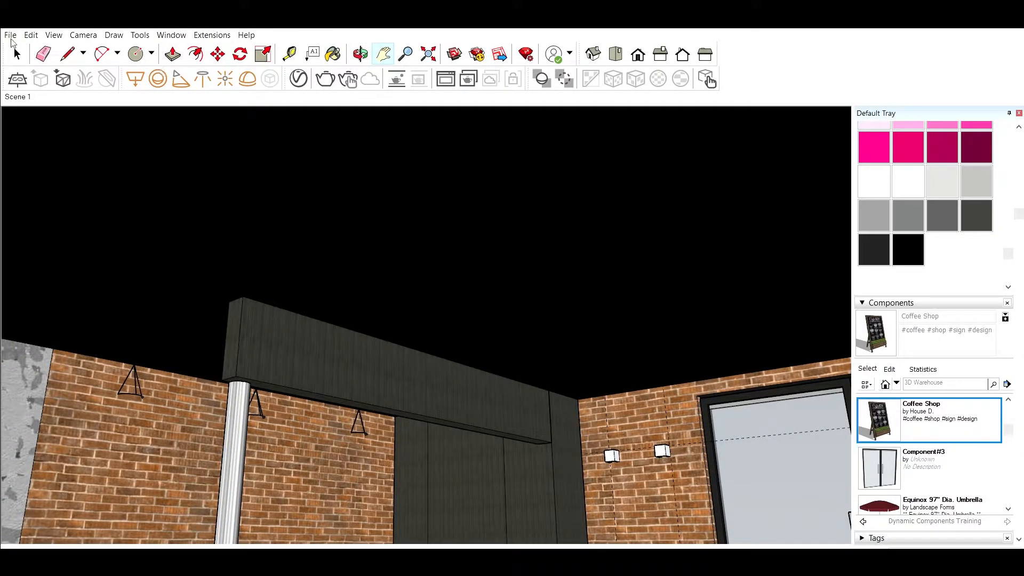
click(136, 79)
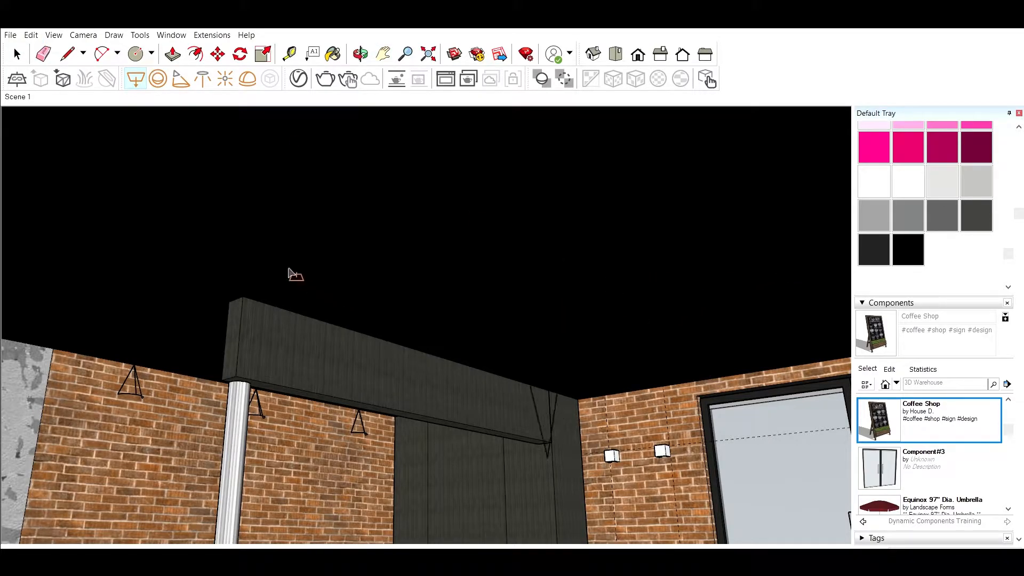
middle_drag(292, 245, 614, 353)
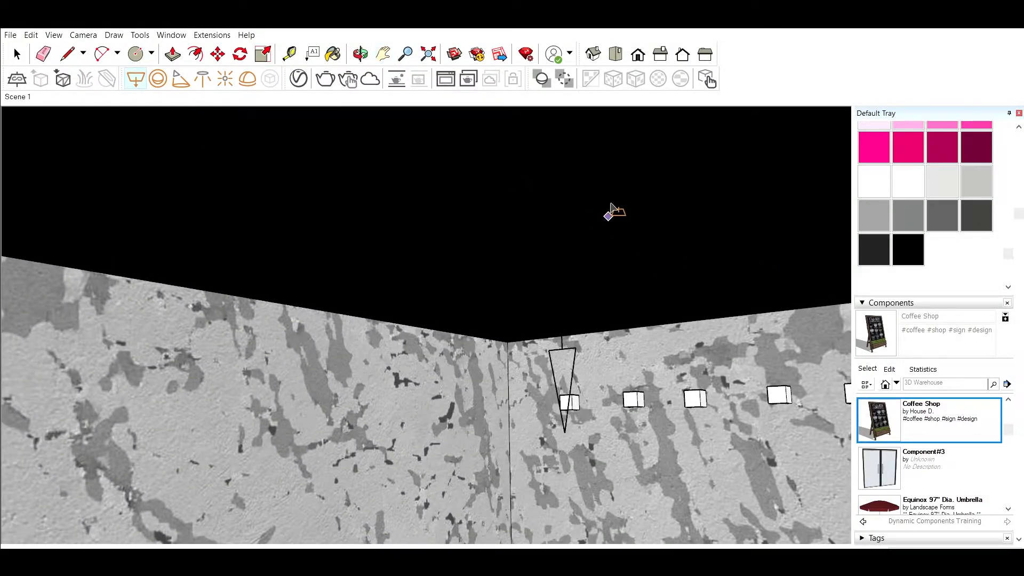
Return to the saved Scene 1 view and place a dome light on the ground beside the café.
scroll(623, 212, down, 4)
scroll(625, 204, down, 5)
middle_drag(625, 204, 620, 243)
click(19, 97)
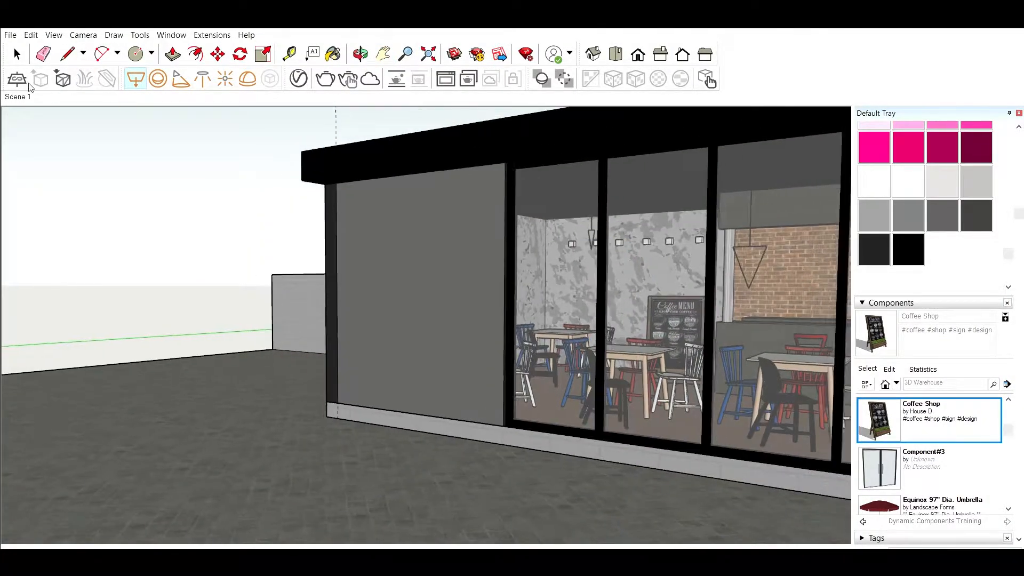
click(247, 79)
click(49, 476)
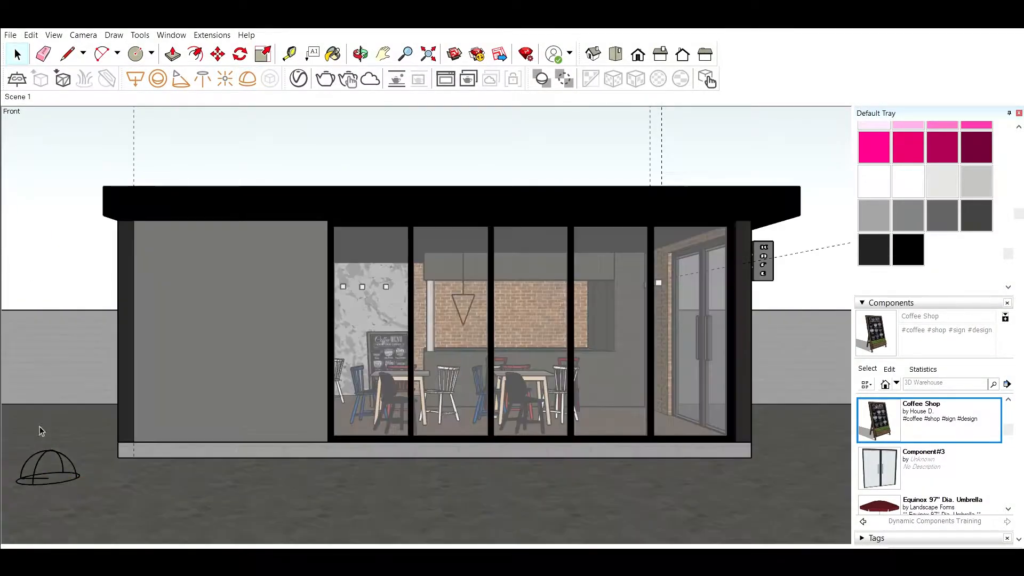
Move the dome light up above roof level beside the café and rotate it about its vertical axis.
click(48, 460)
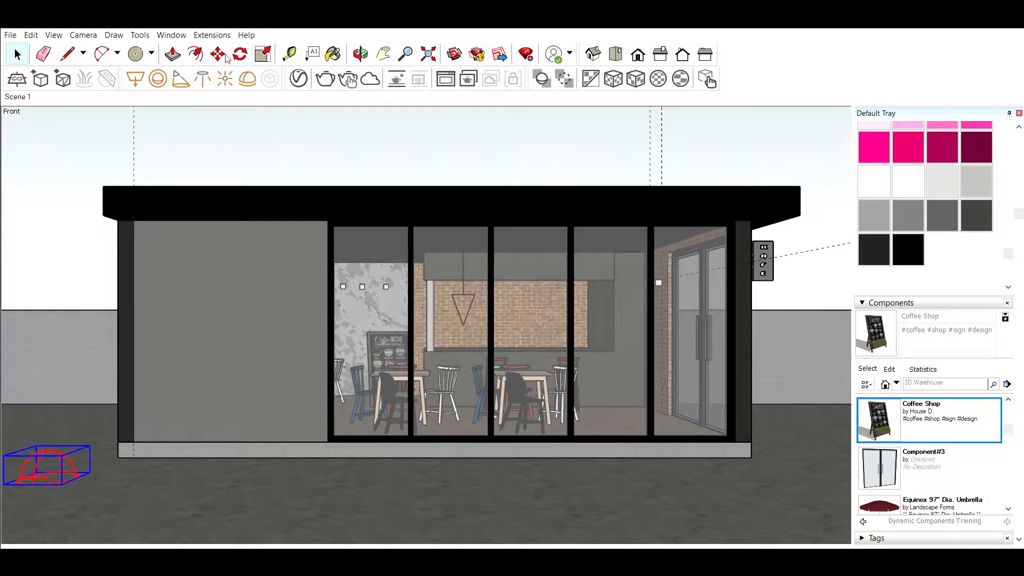
click(217, 54)
click(78, 448)
click(84, 160)
click(240, 54)
click(65, 478)
click(115, 488)
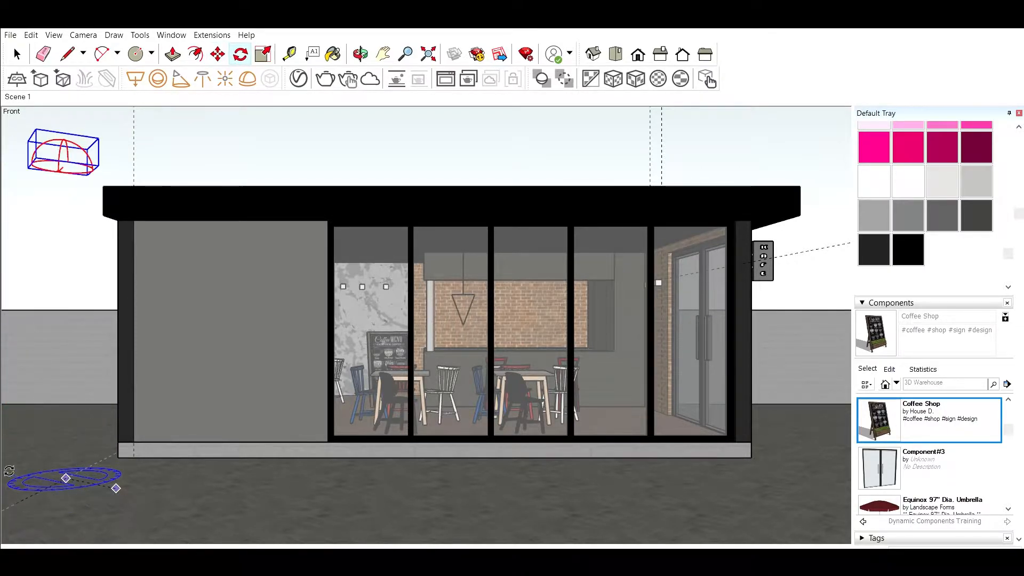
click(43, 473)
click(17, 54)
click(249, 145)
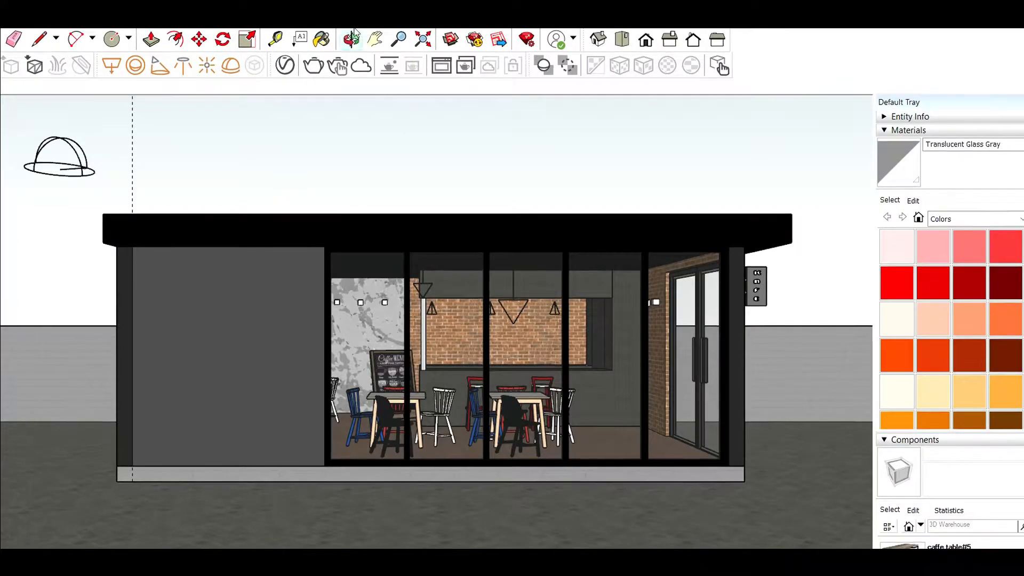
Orbit around to view the café from its glass-door side.
middle_drag(290, 192, 433, 222)
drag(432, 222, 412, 225)
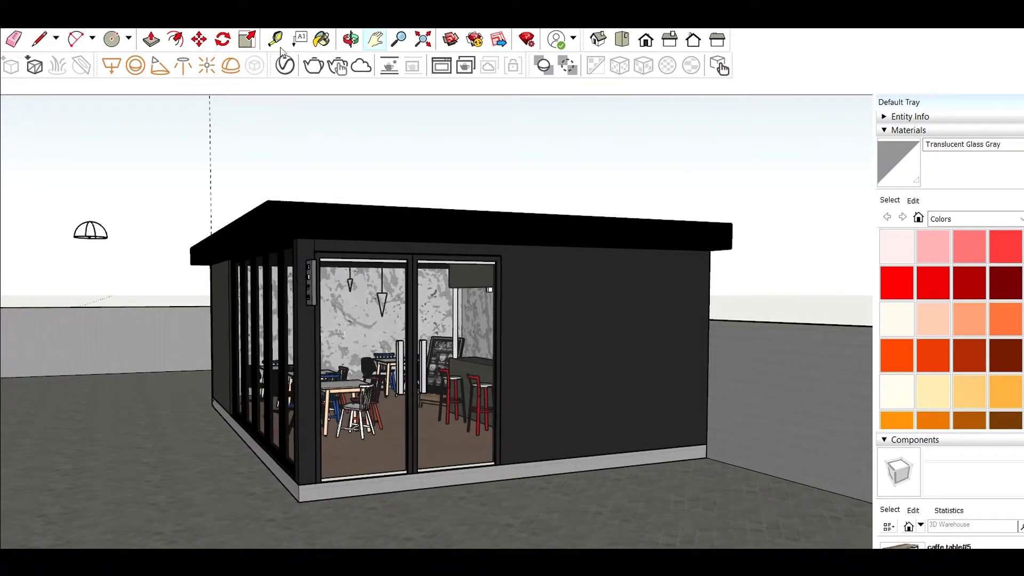